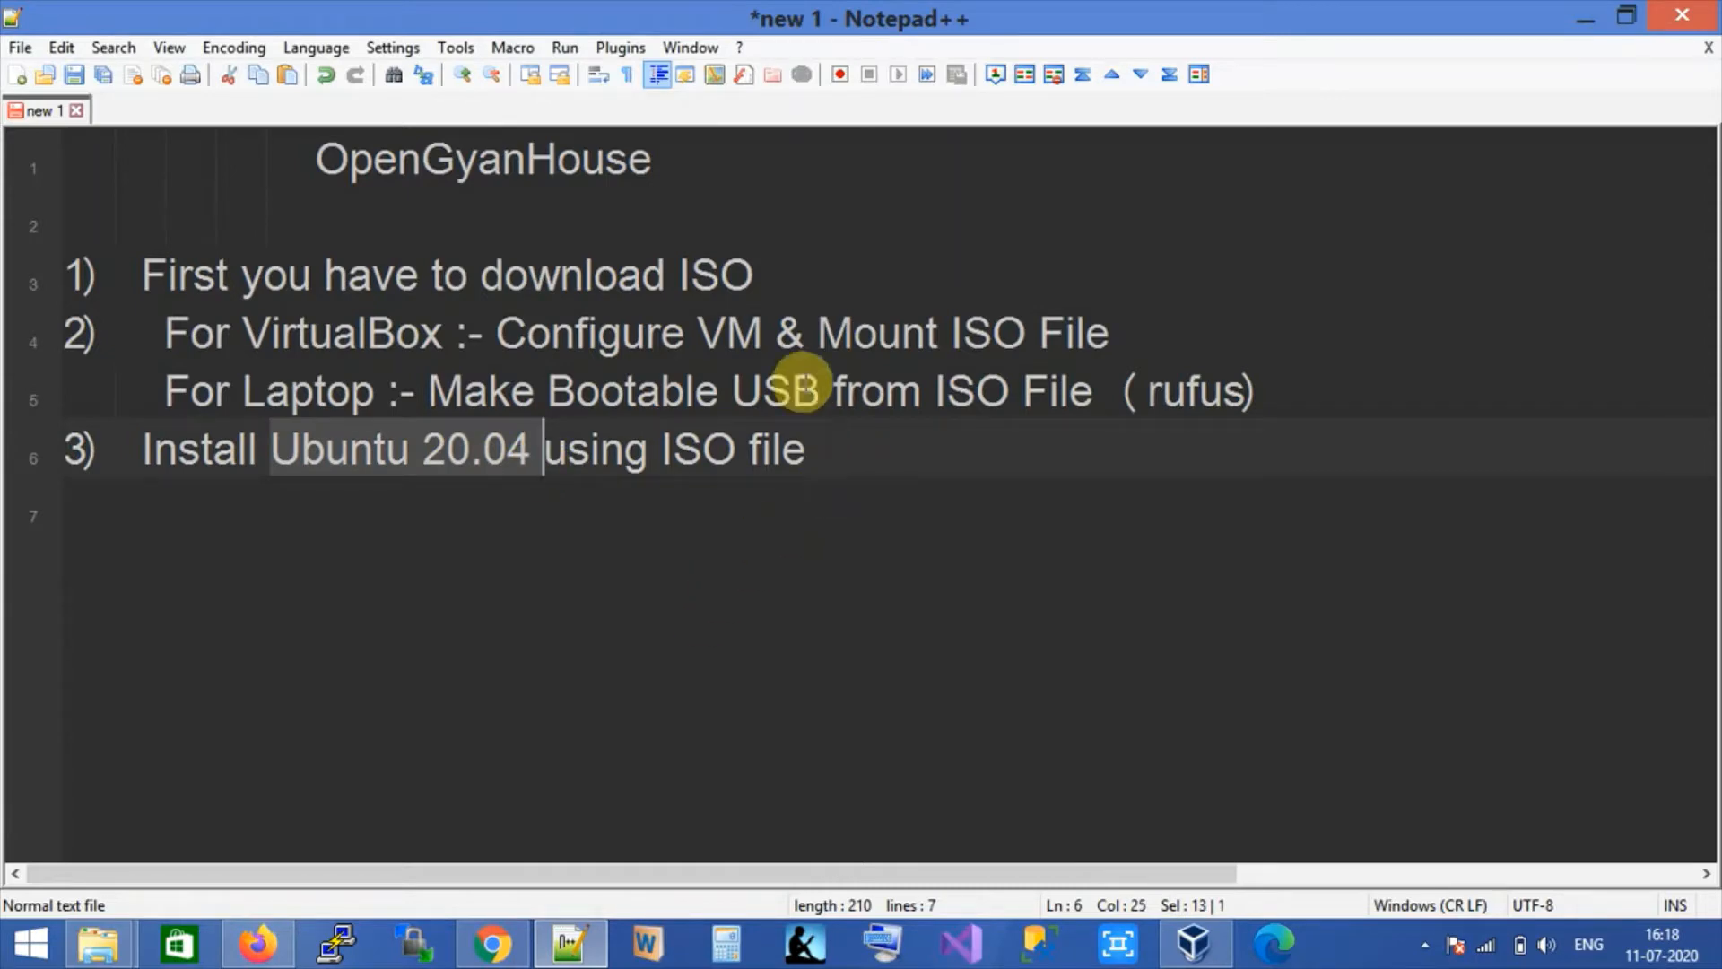
Review lines 5 and 6 of the notes, briefly selecting the word 'rufus'.
click(786, 271)
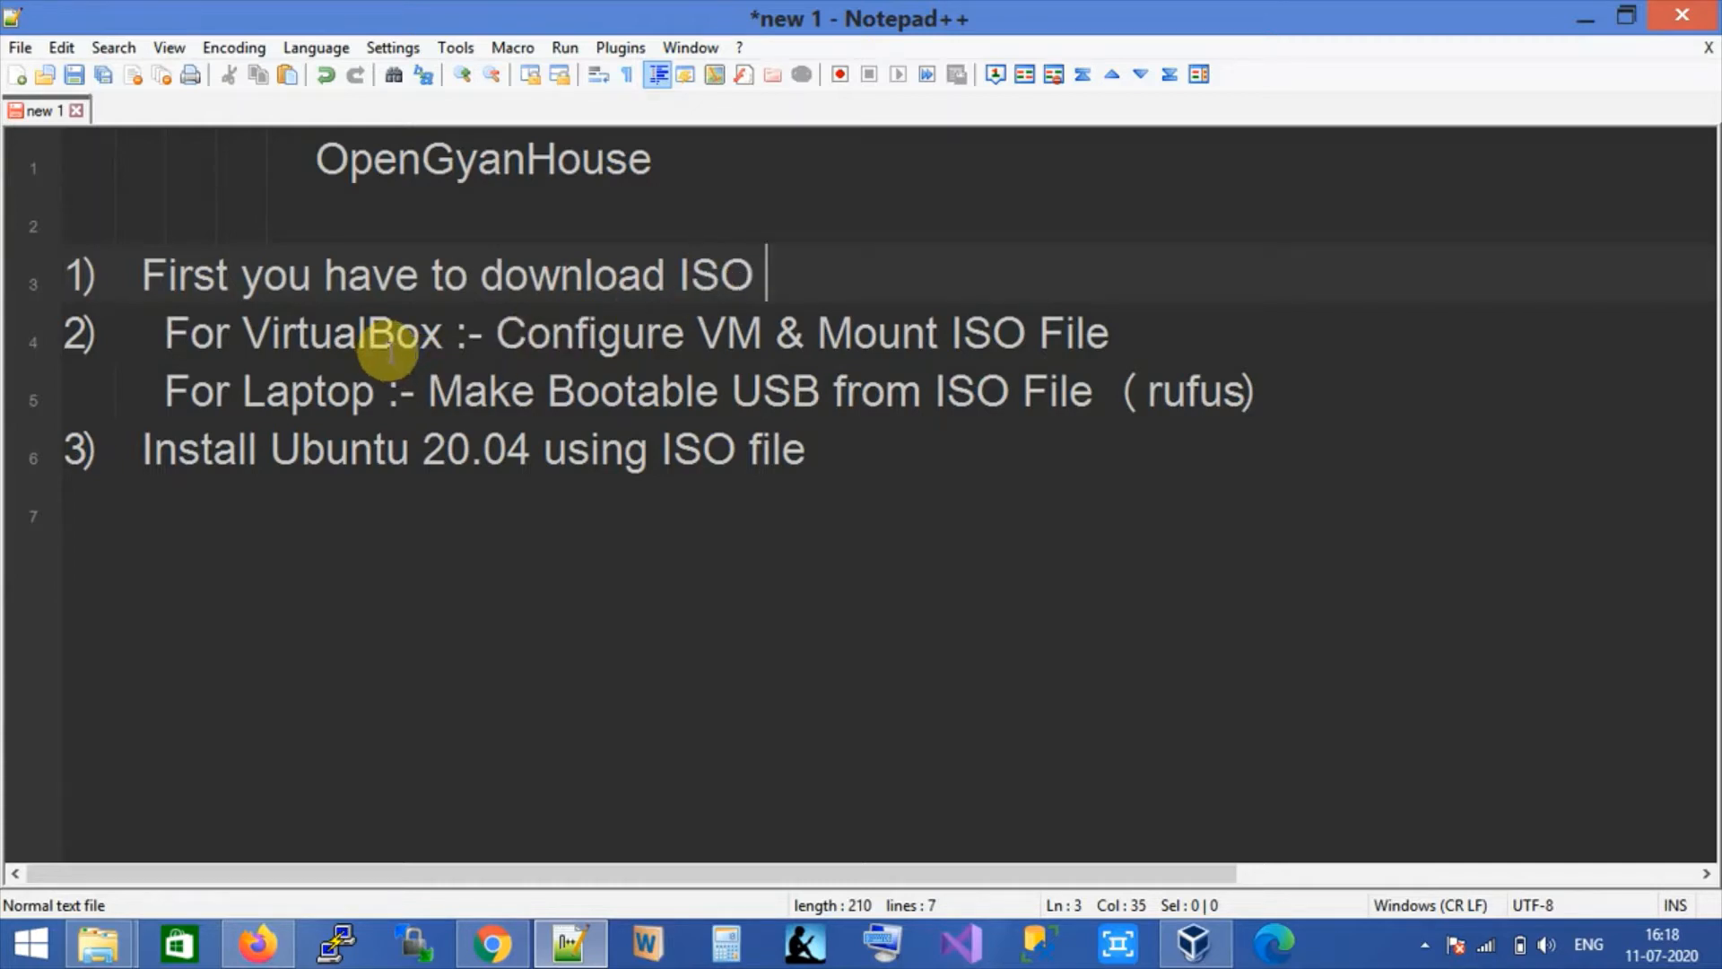
click(876, 439)
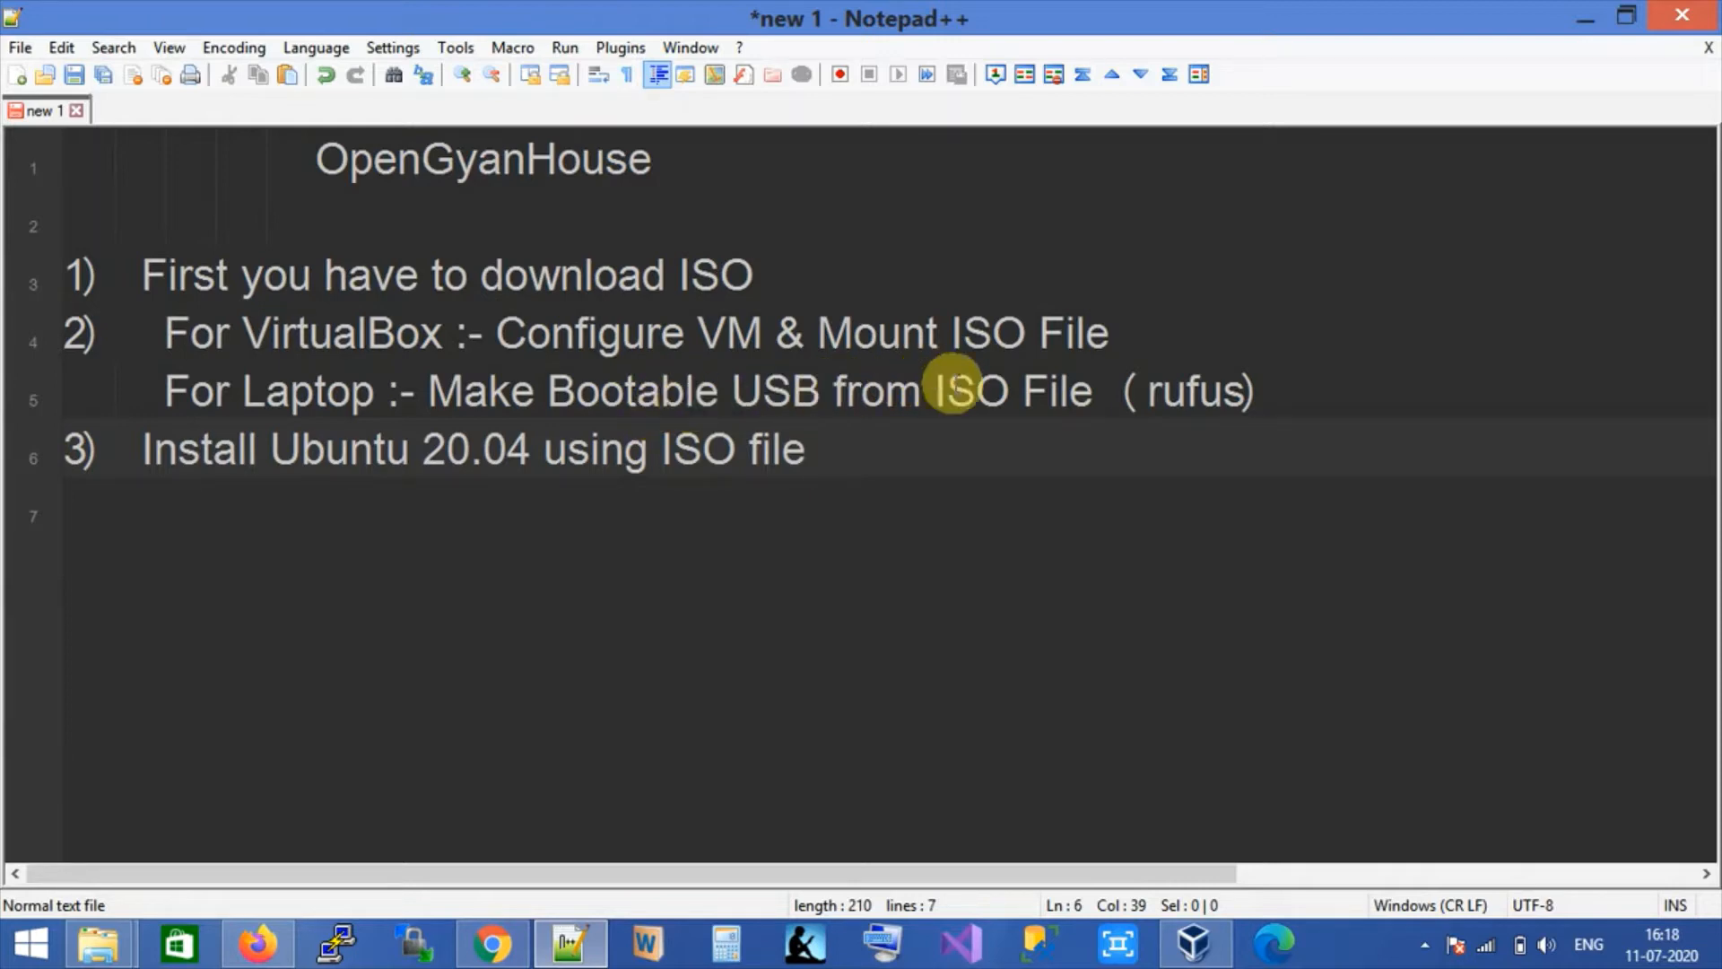
click(952, 381)
double_click(1193, 390)
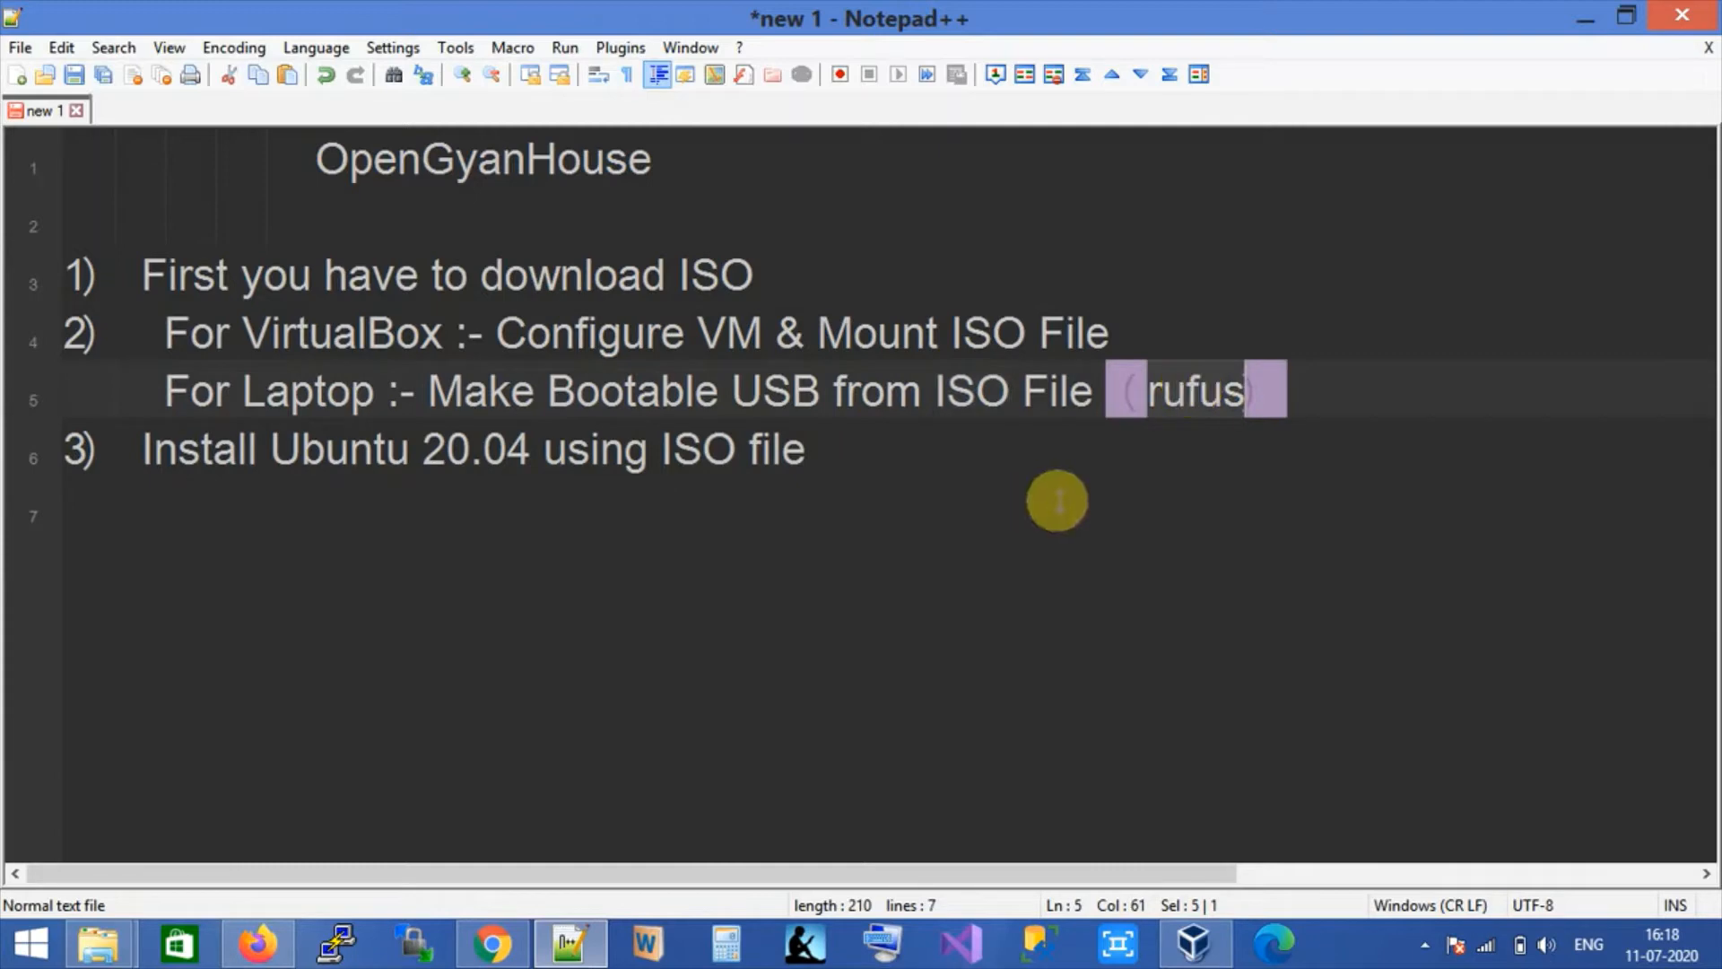
click(653, 405)
click(828, 453)
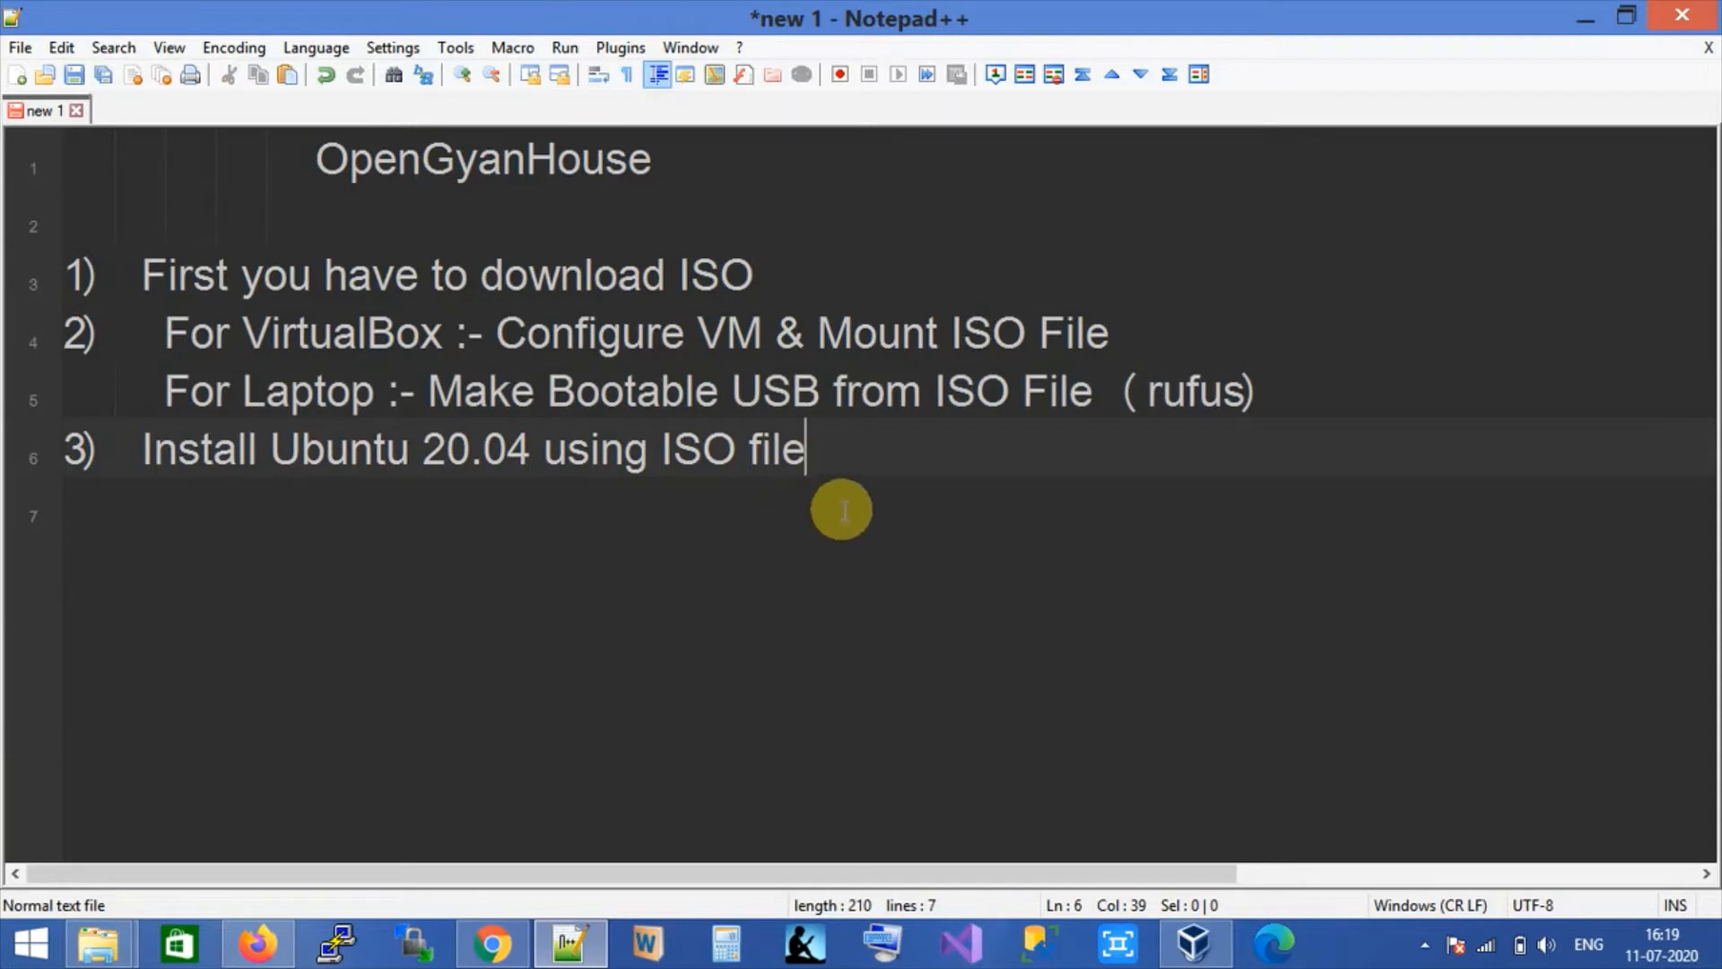
Bring up the Ubuntu 20.04 LTS (Focal Fossa) releases page in Firefox and scroll to the image choices.
click(261, 944)
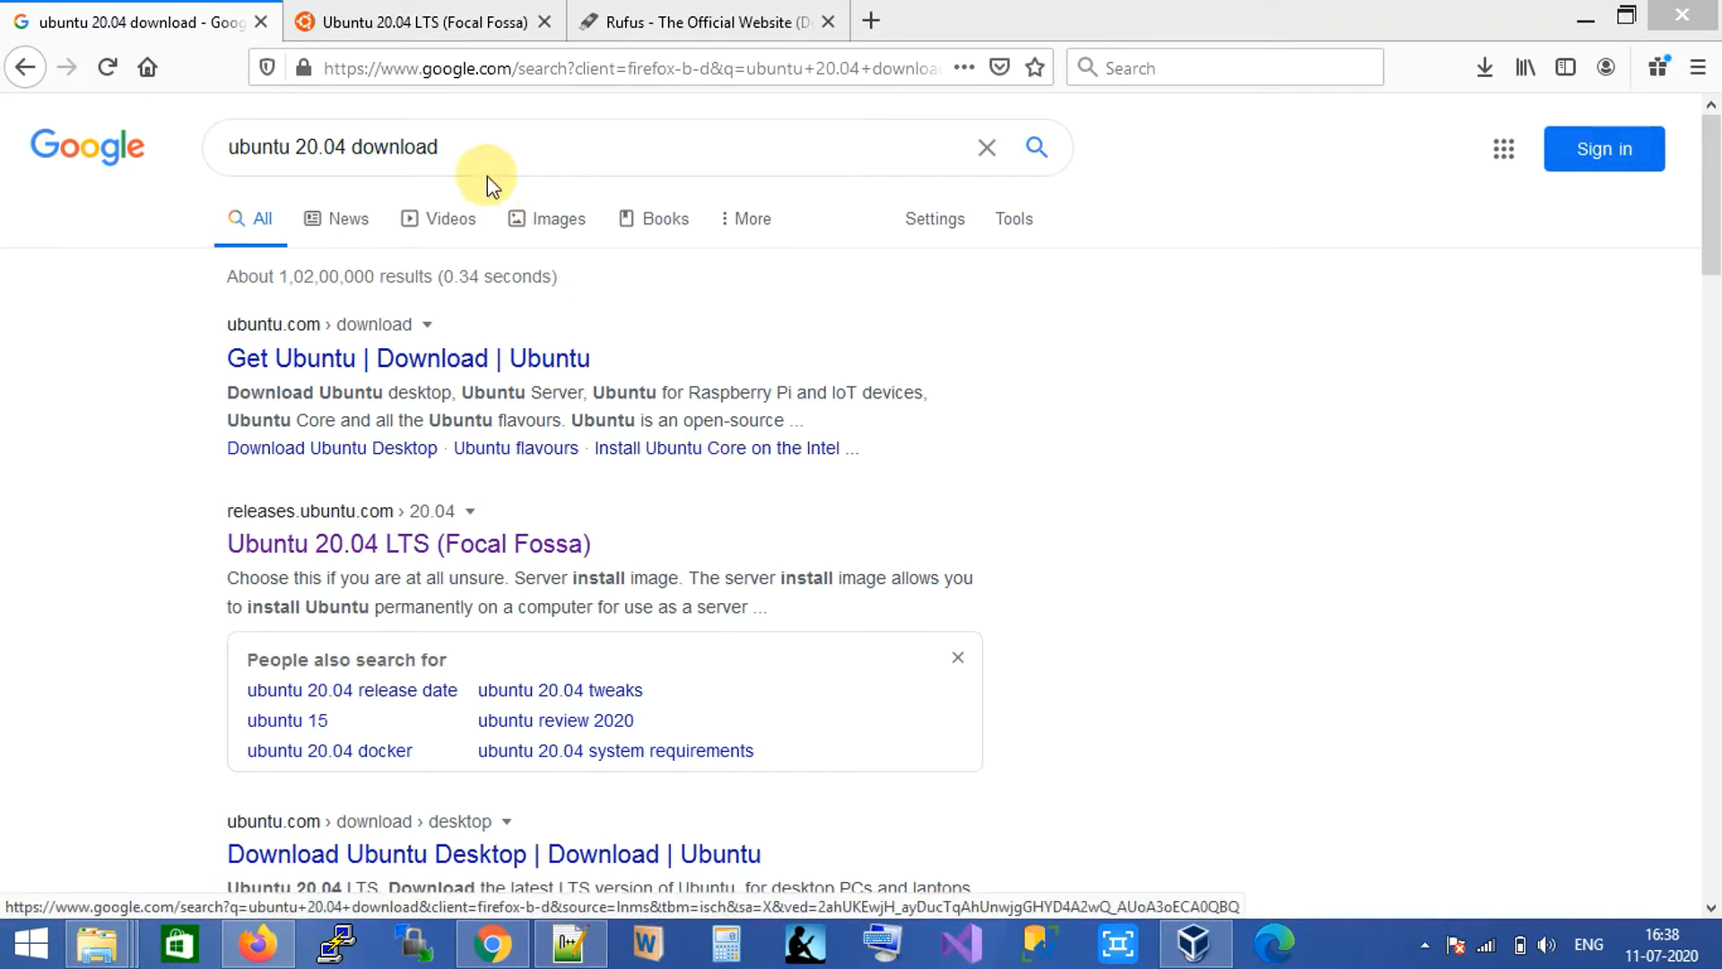
click(139, 560)
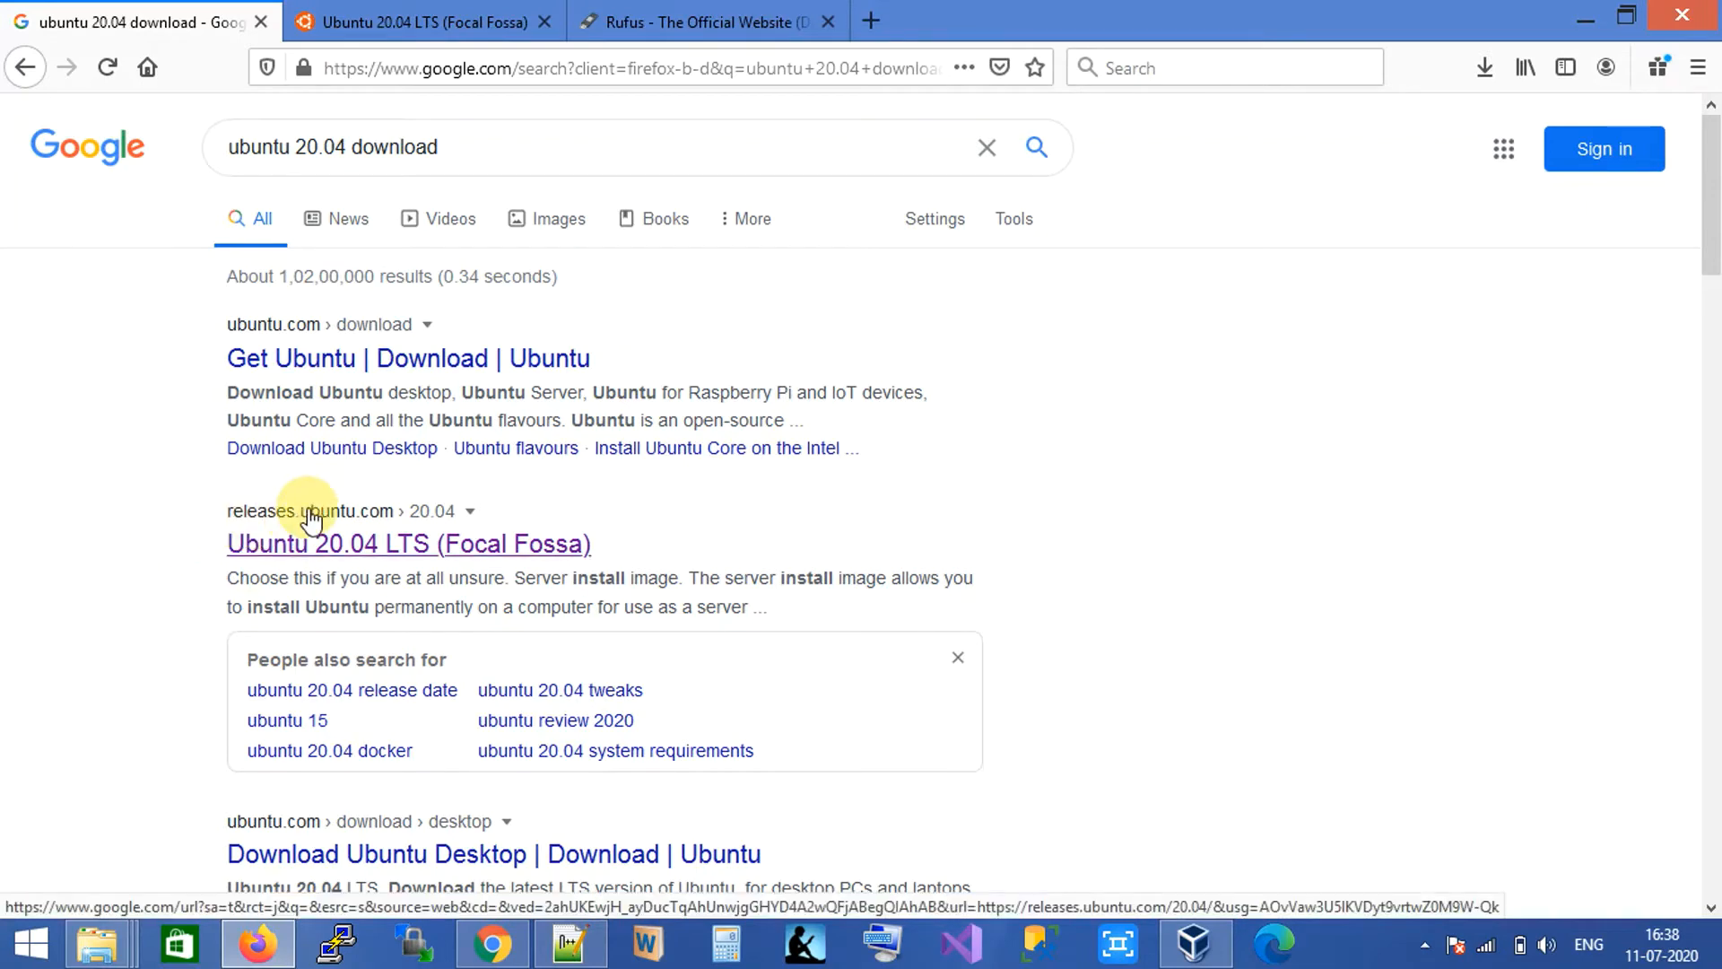
click(370, 20)
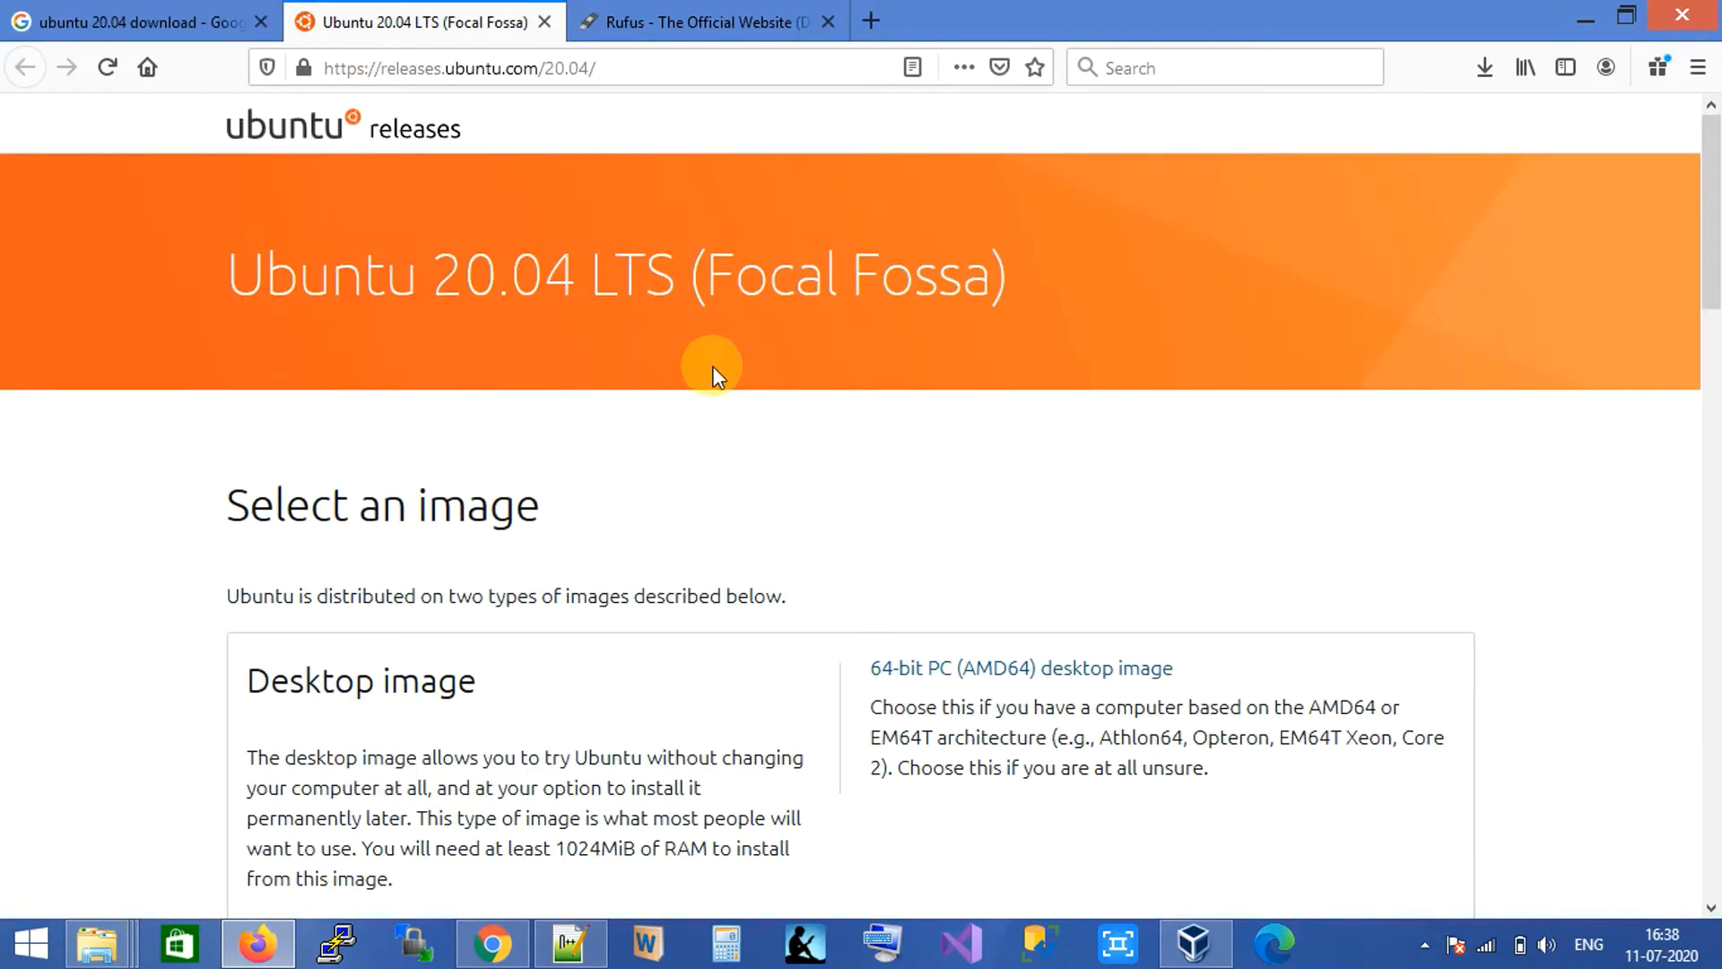
scroll(772, 472, down, 4)
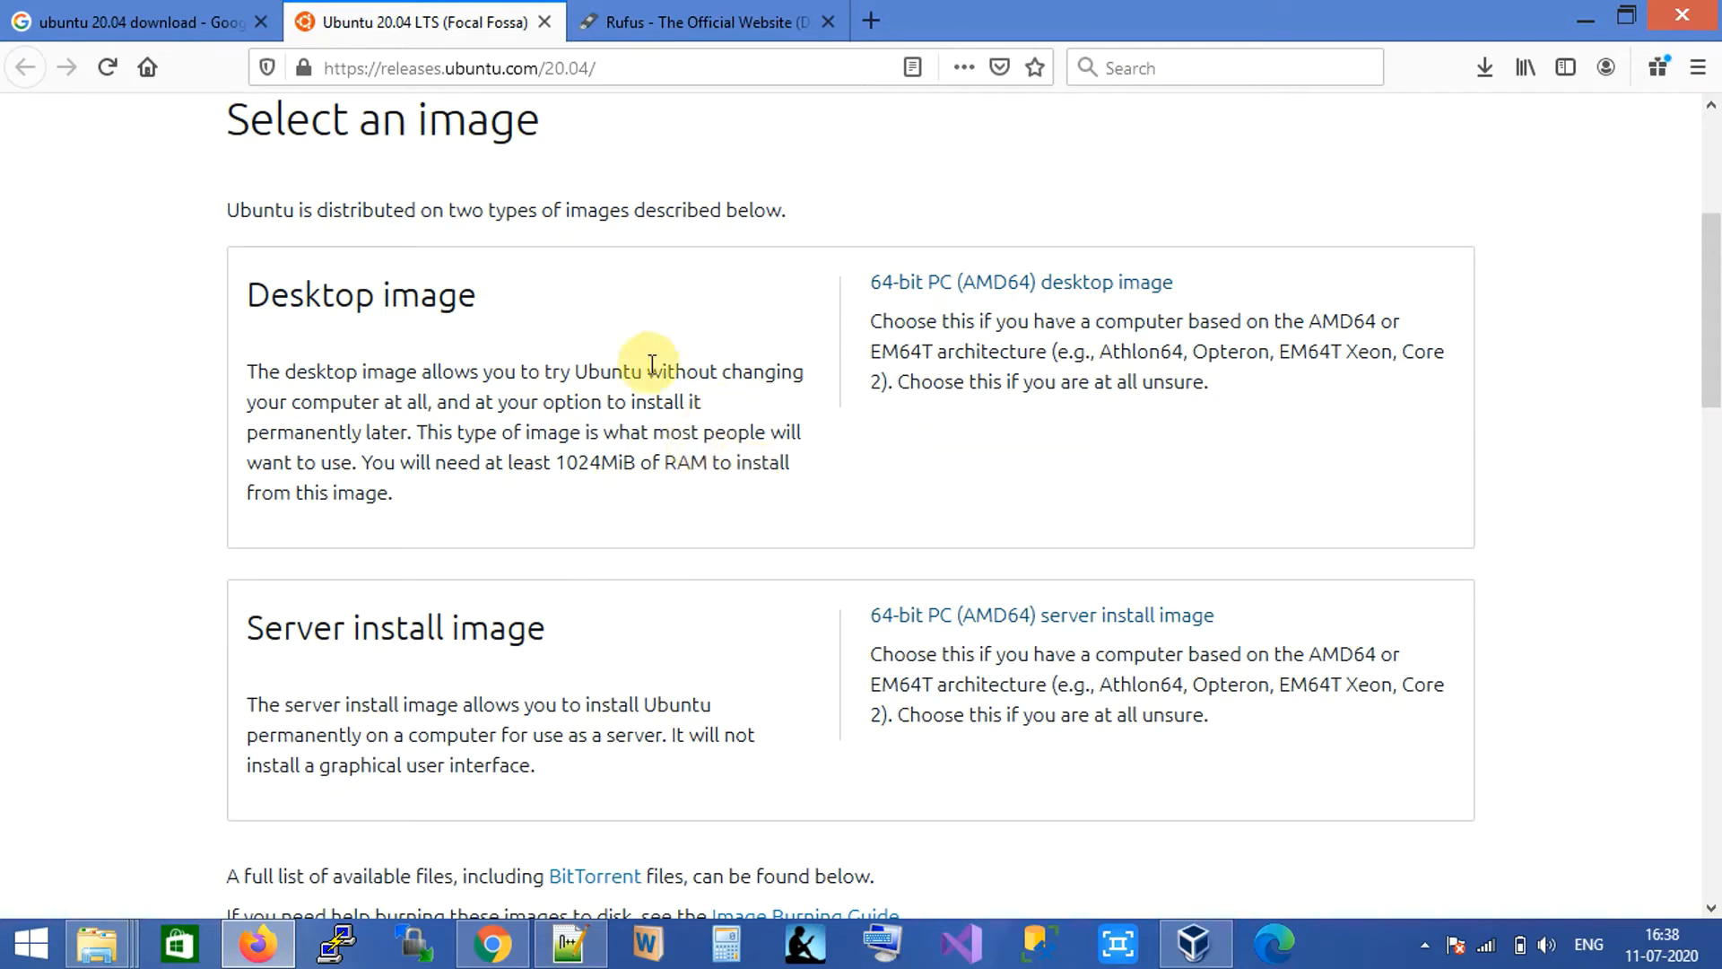
Highlight the Desktop image and Server install image headings on the page.
drag(500, 307, 104, 326)
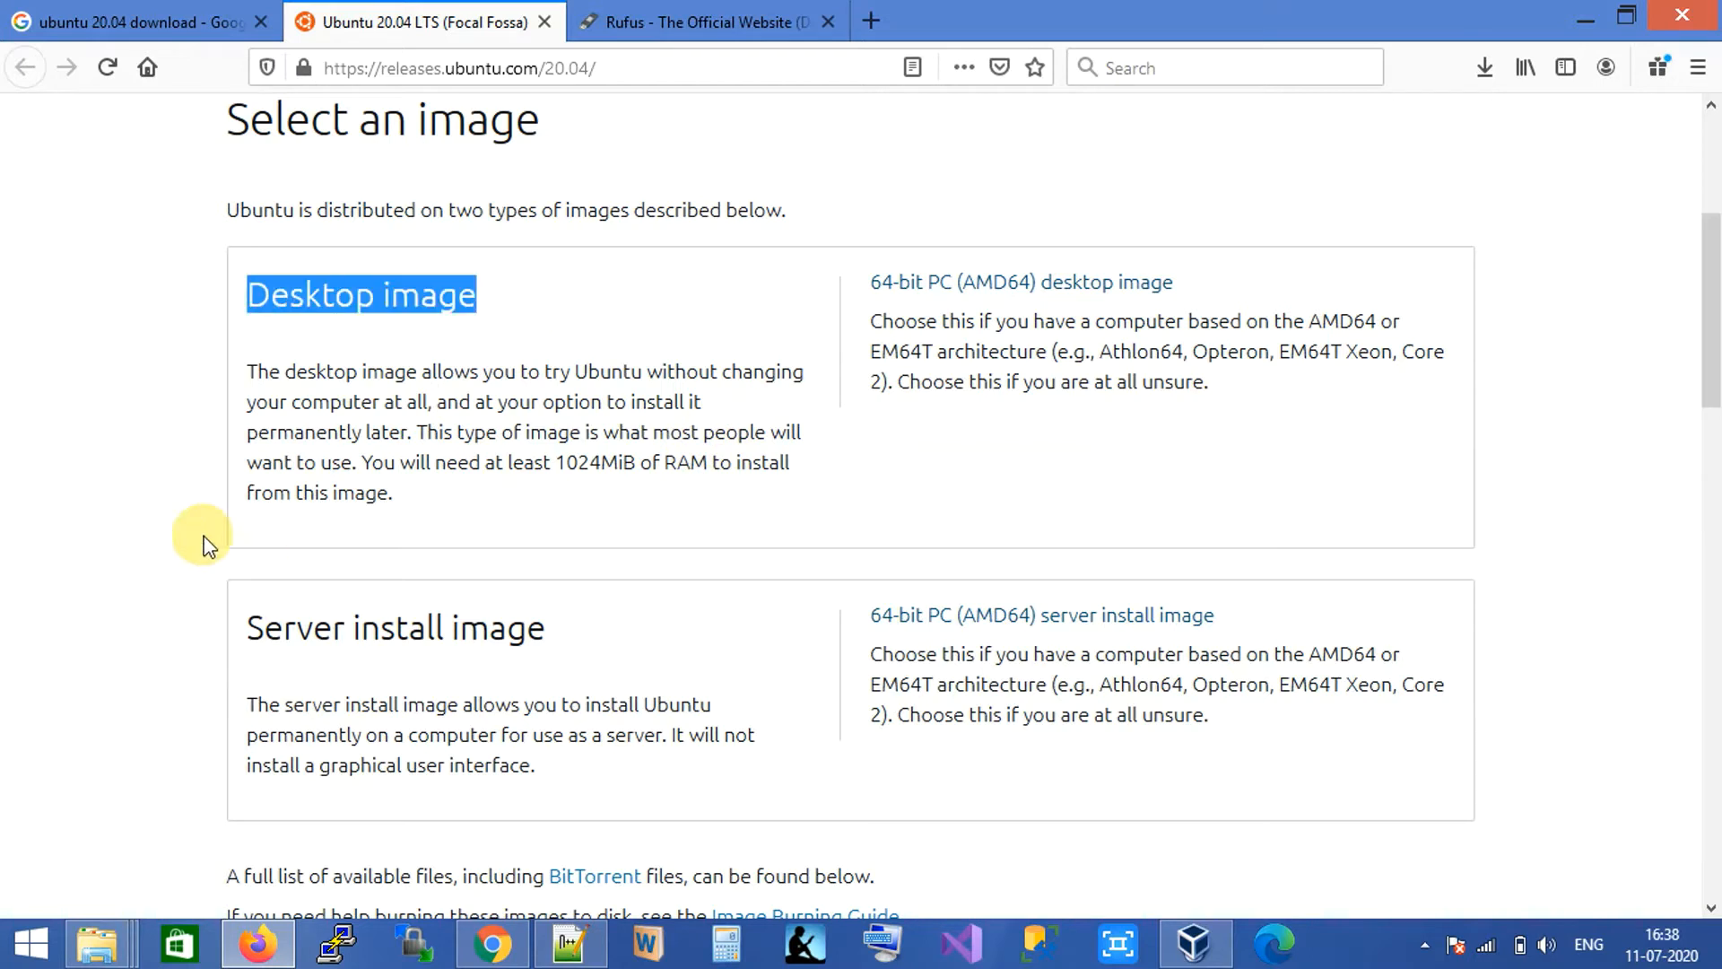
click(157, 543)
drag(565, 652, 158, 669)
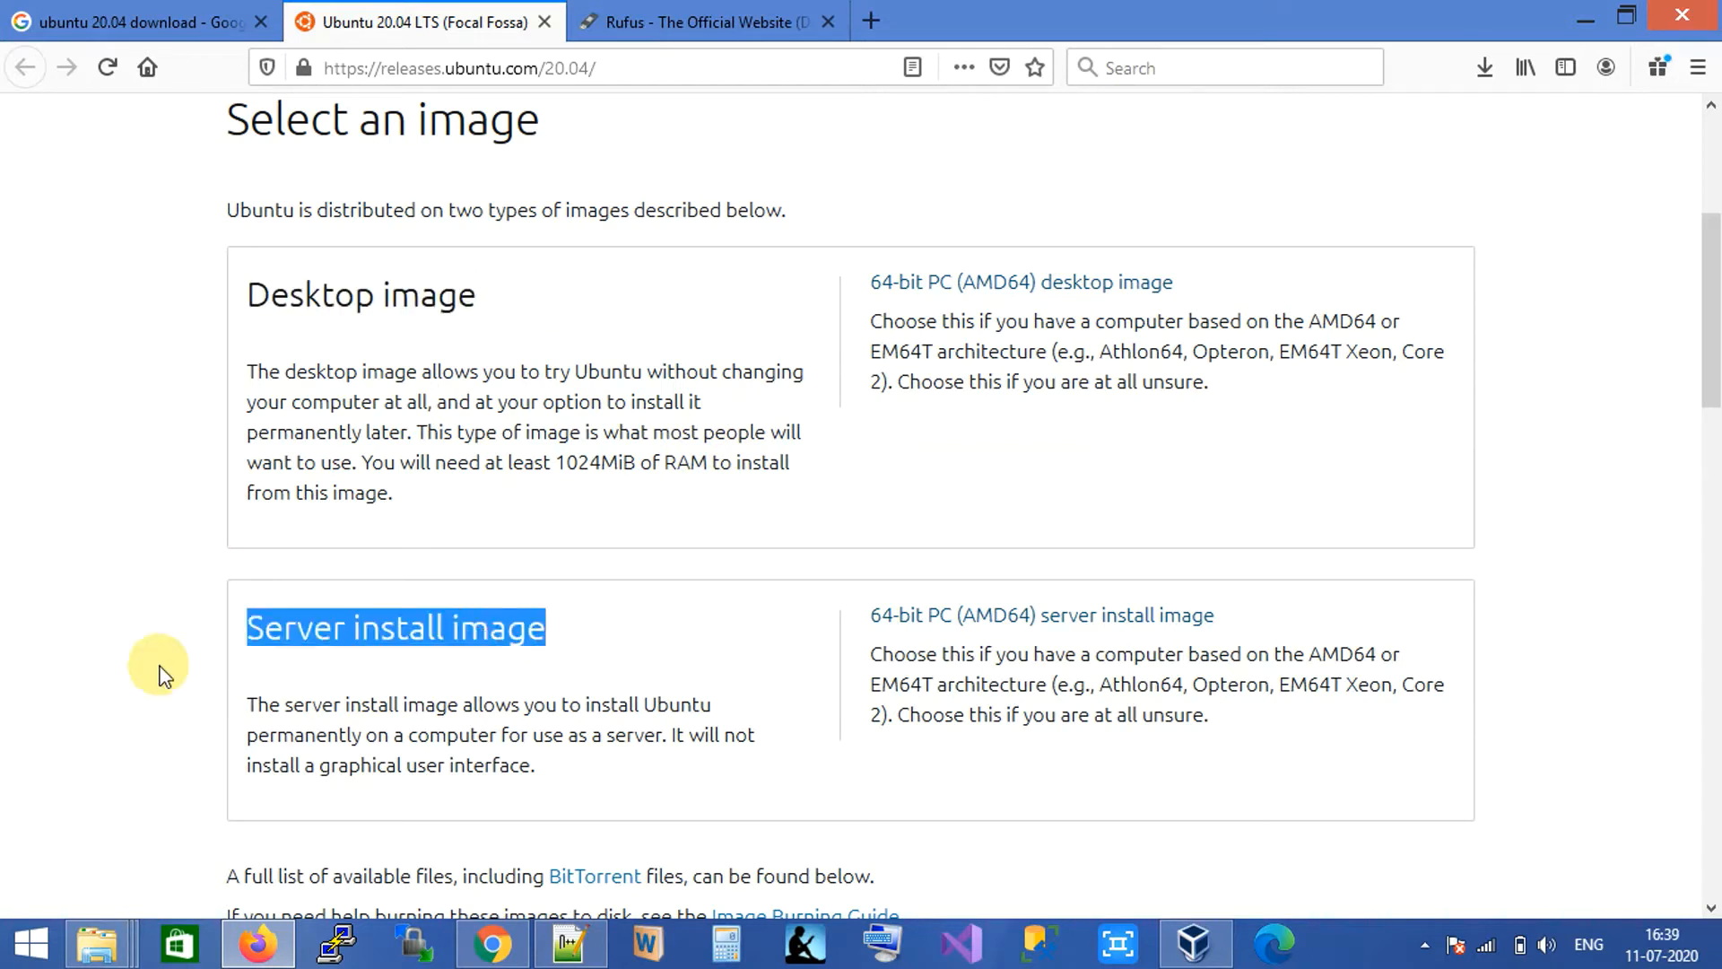
click(119, 607)
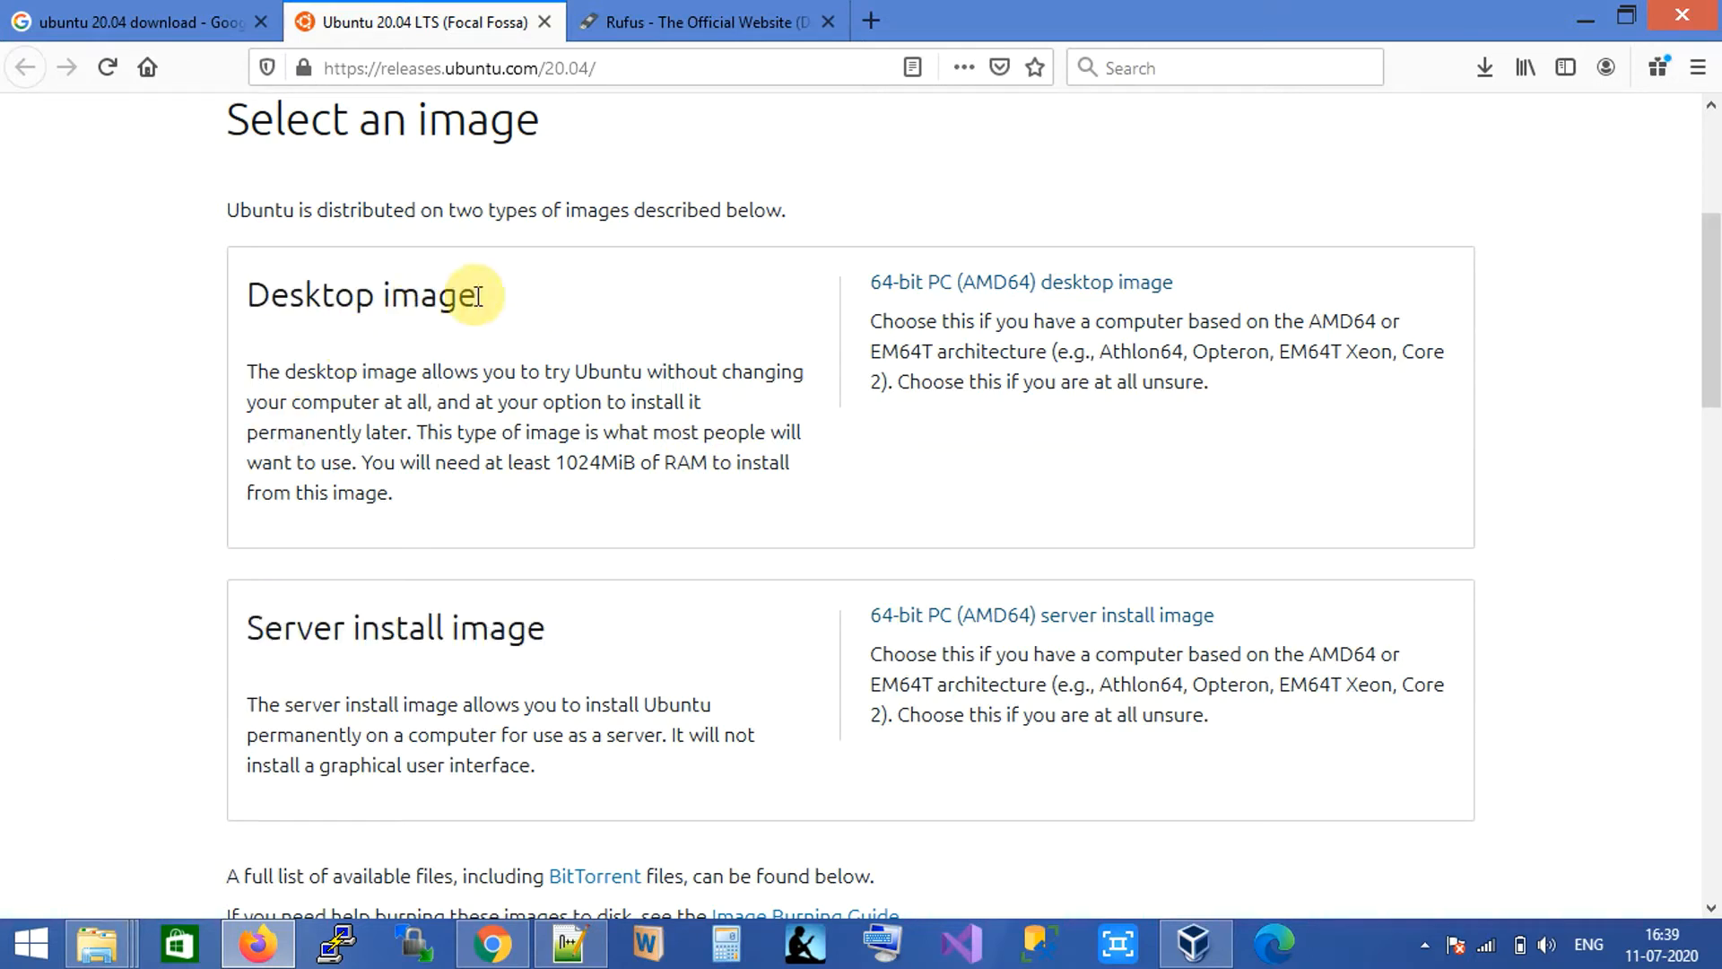
drag(500, 293, 153, 377)
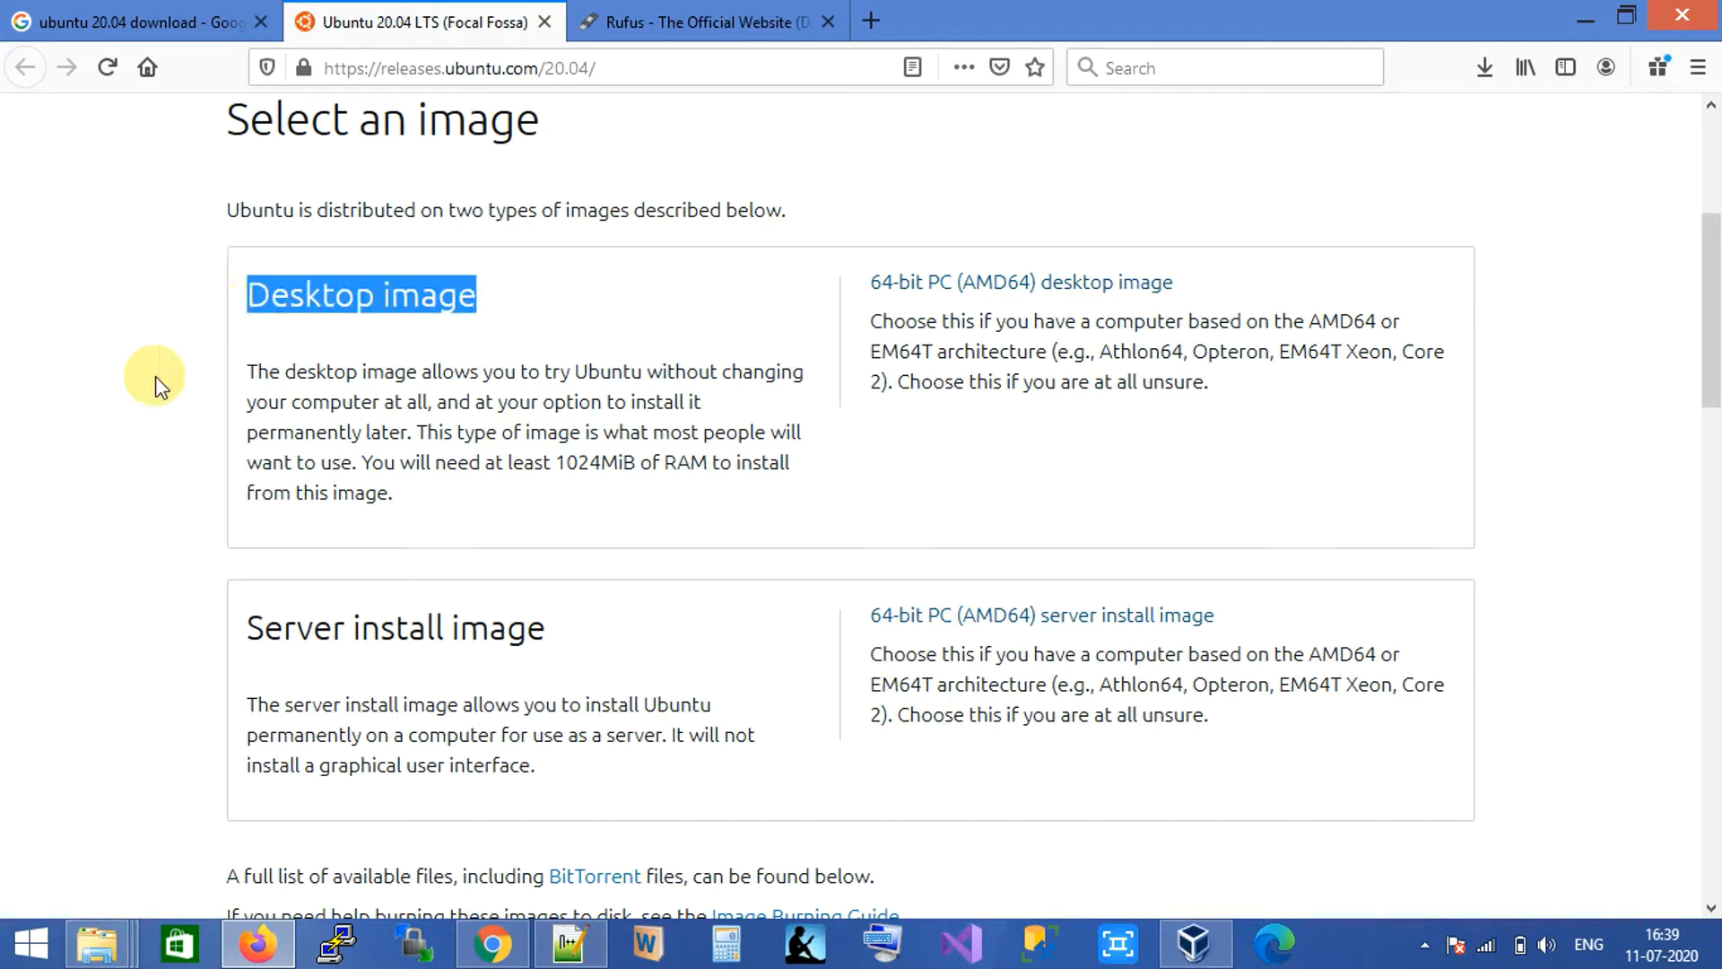
click(147, 393)
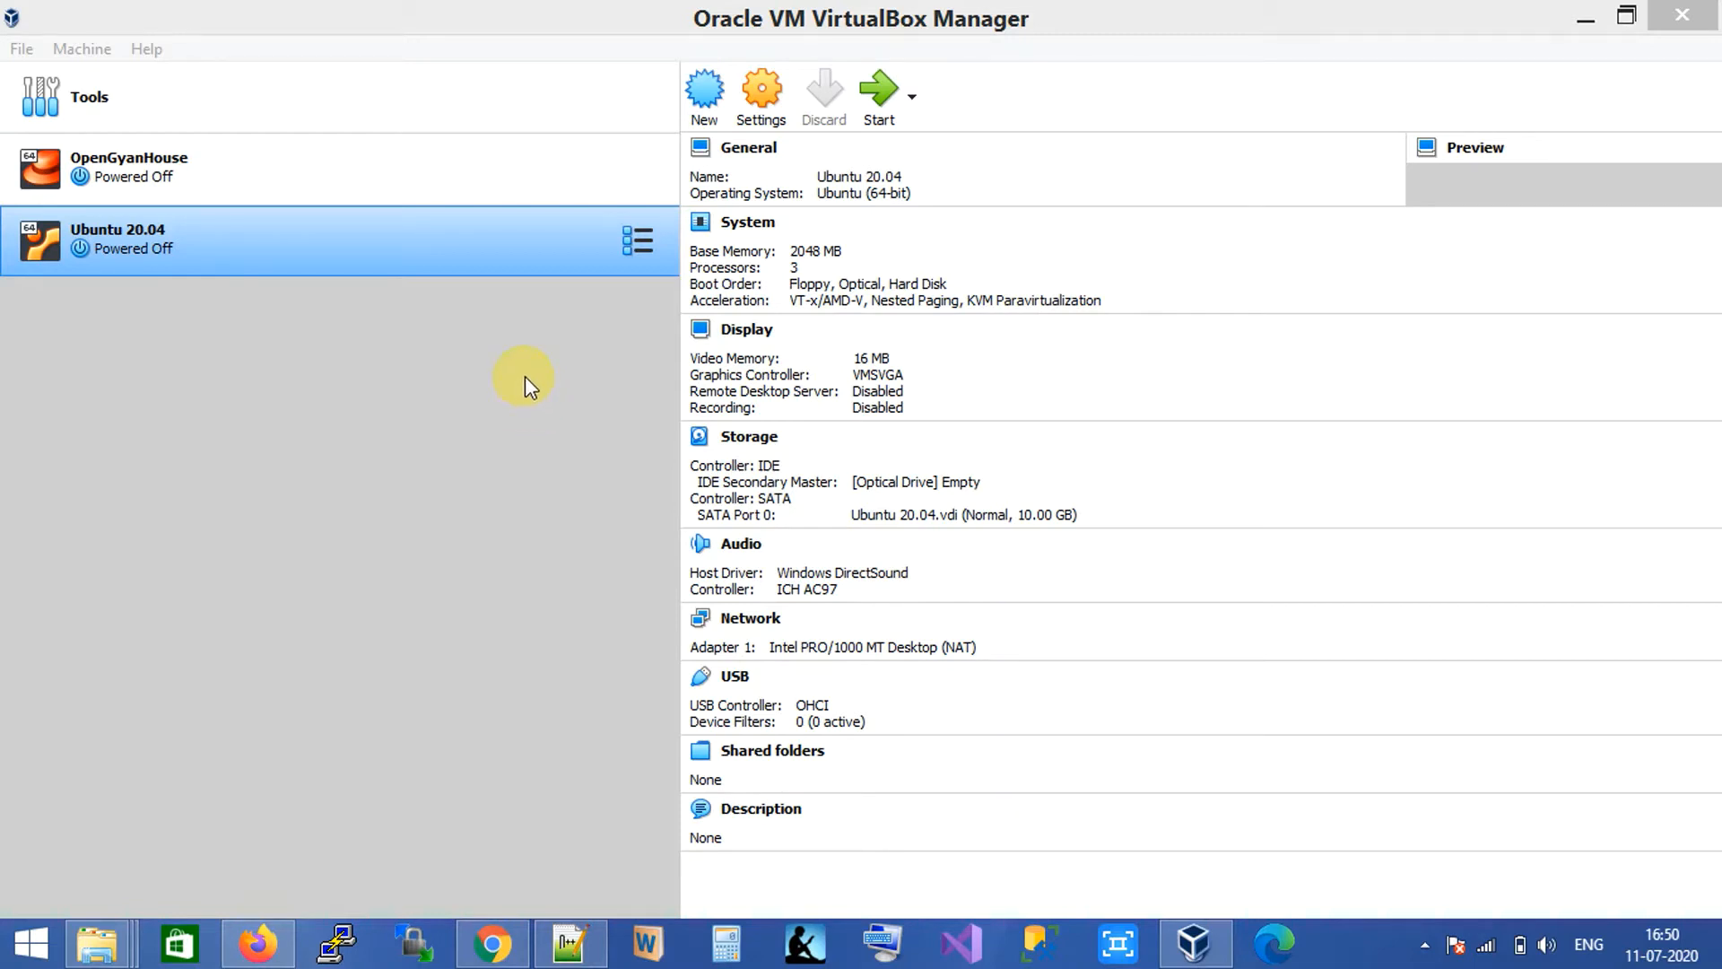
Name the new machine 'ubuntu' and give it 2048 MB of memory.
click(703, 103)
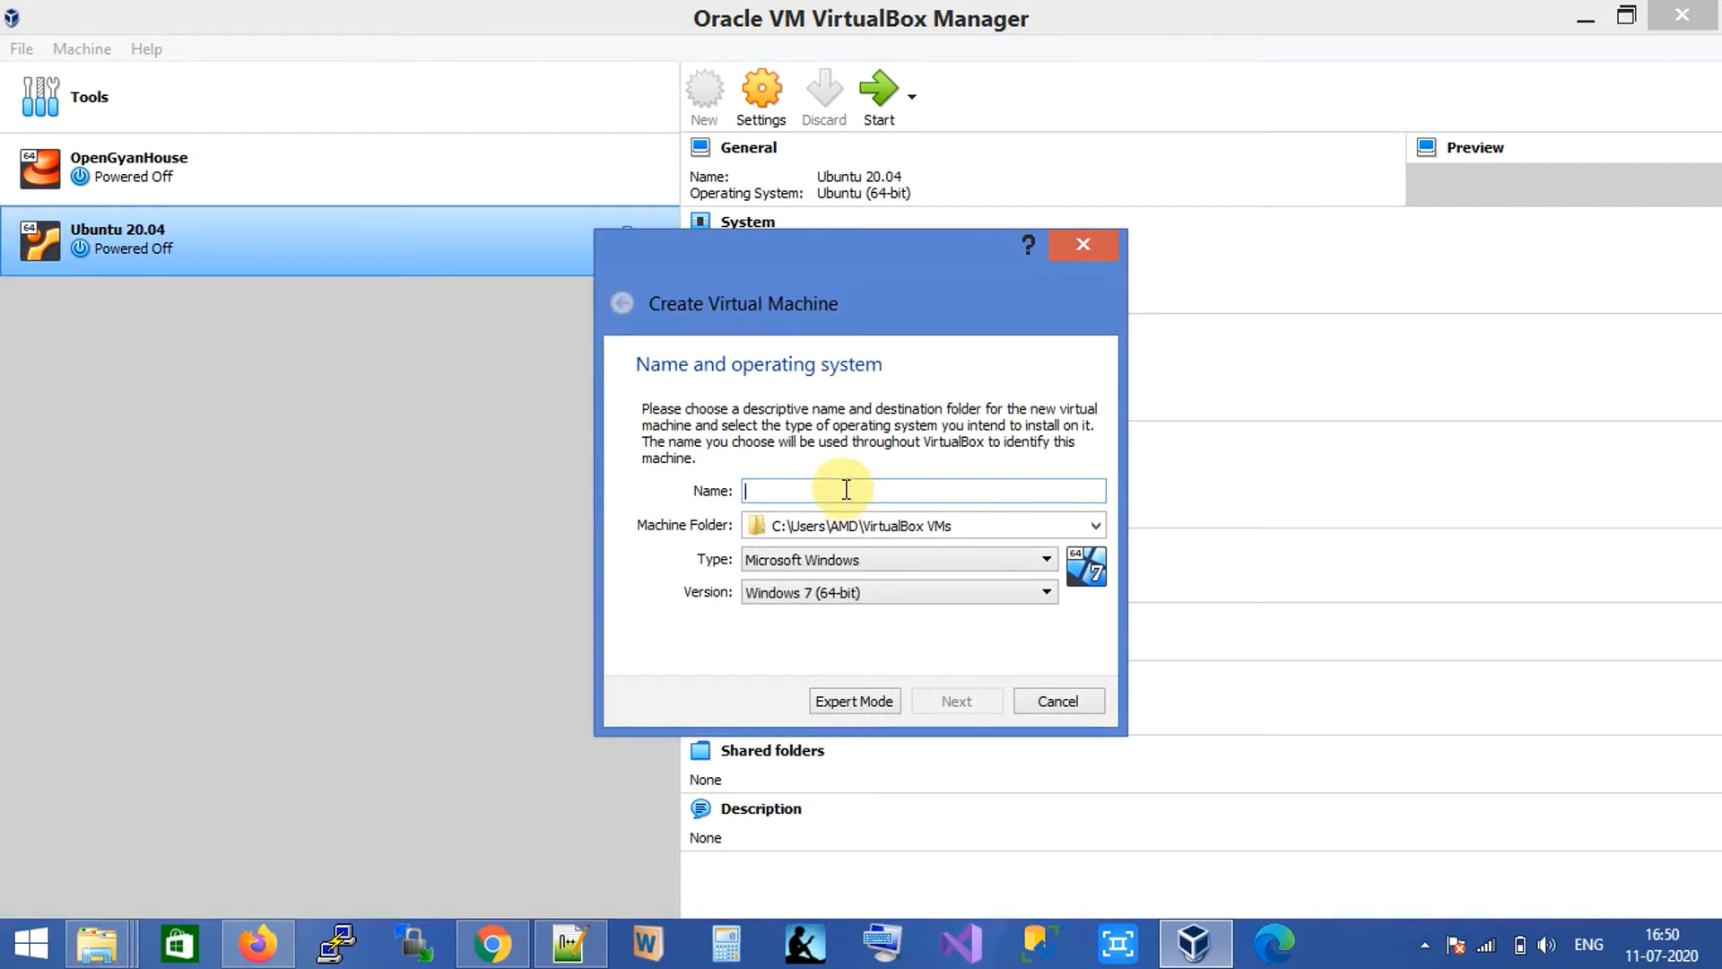
text(ubun)
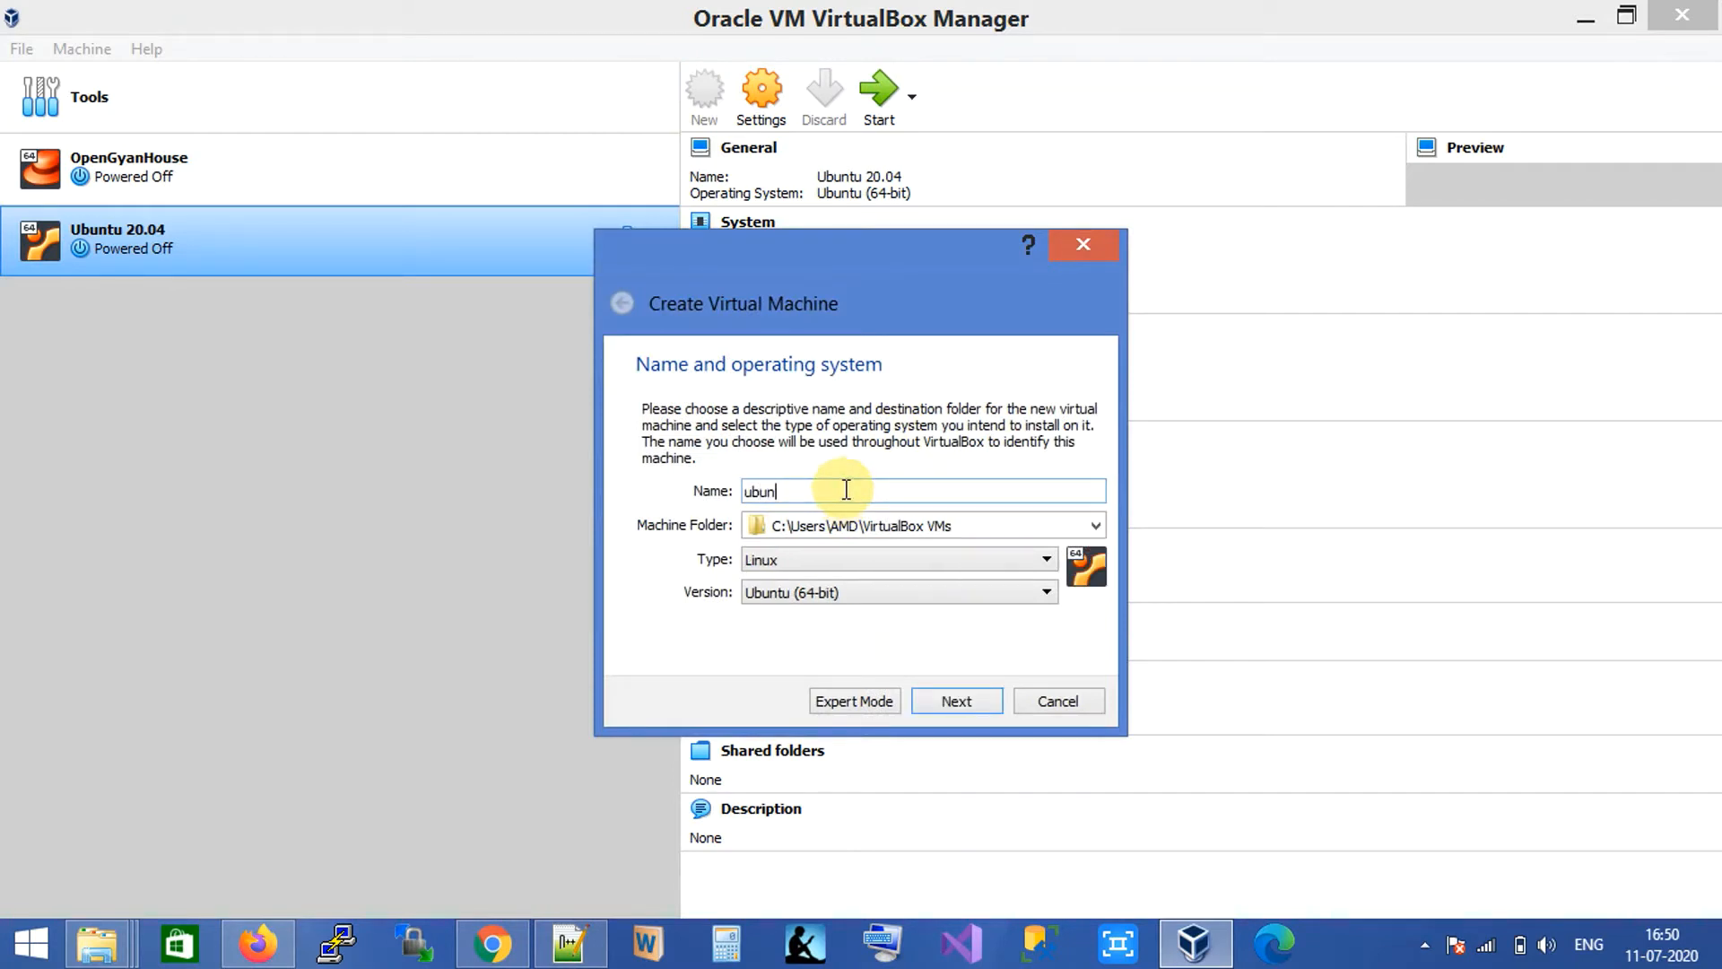
text(tu)
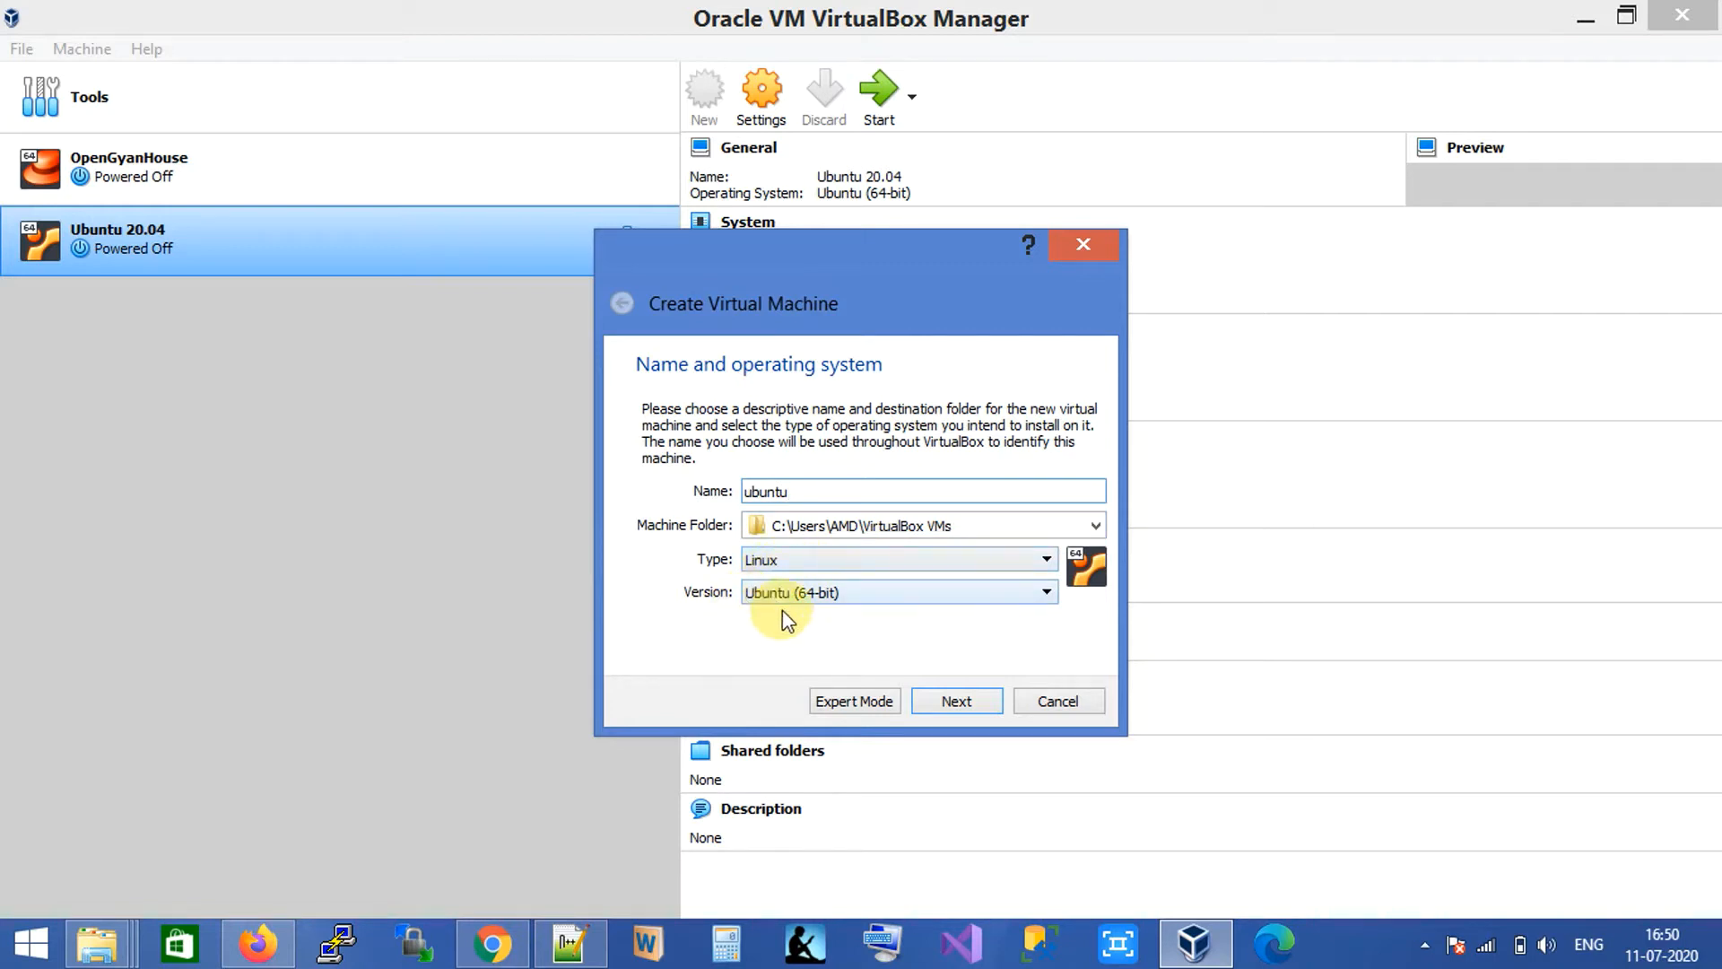
click(958, 701)
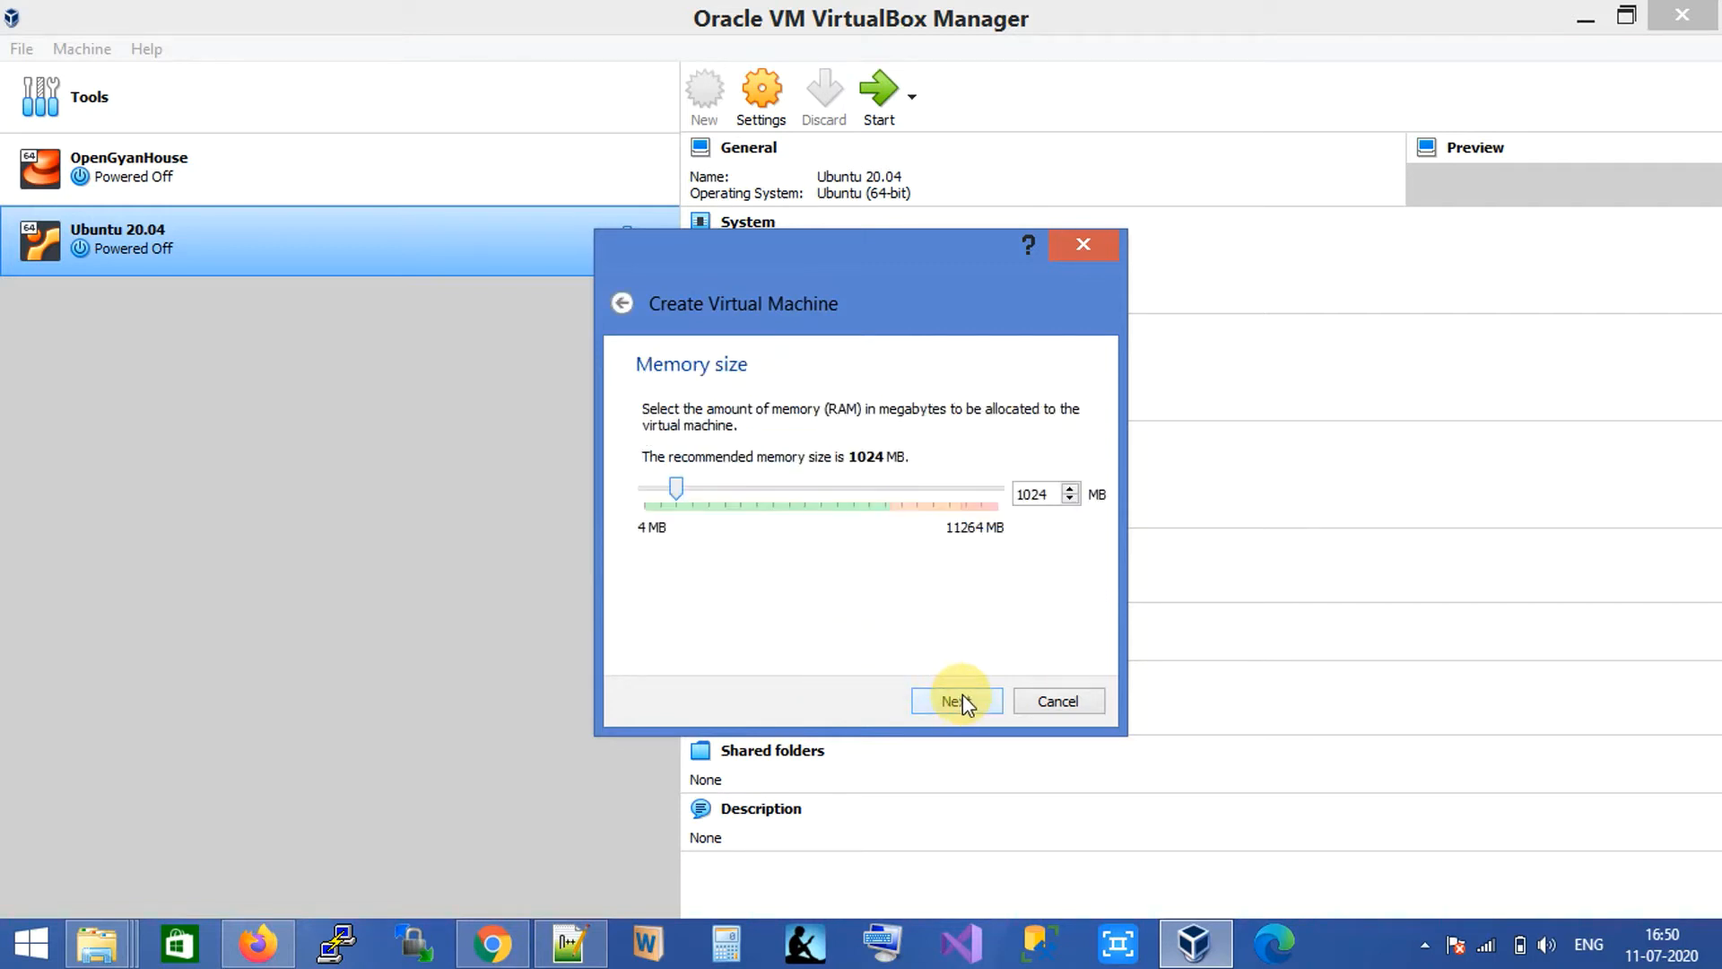
drag(1026, 494, 1004, 493)
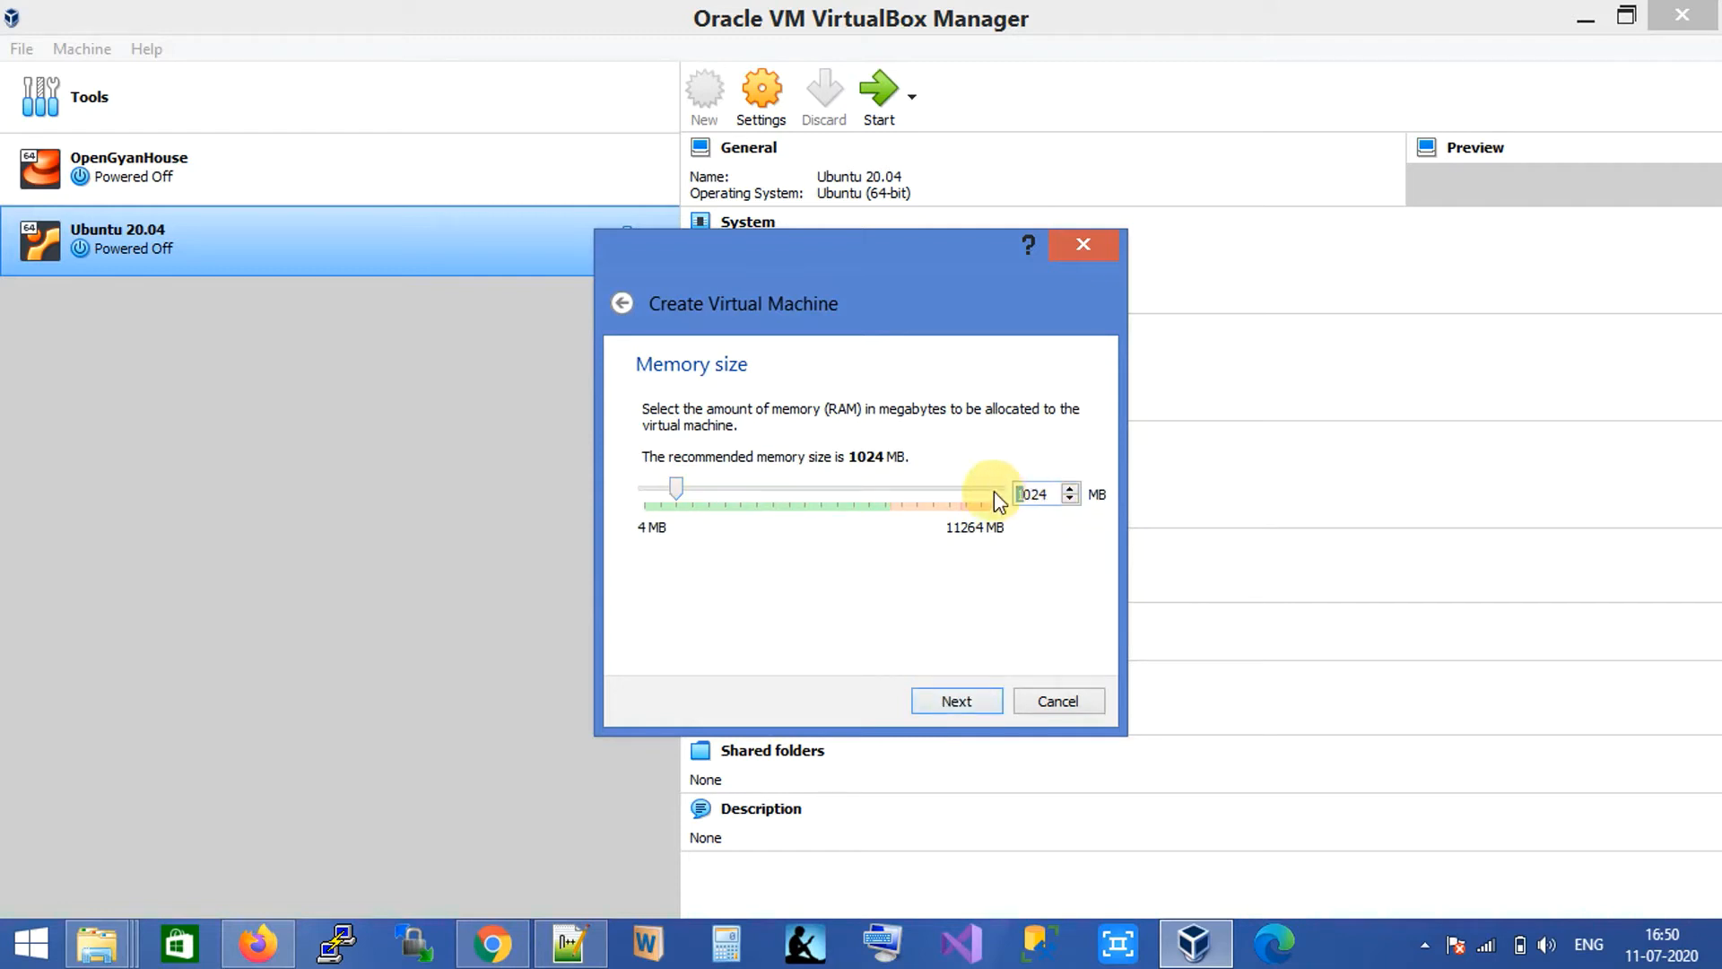
text(2)
key(BackSpace)
key(BackSpace)
text(49)
click(960, 705)
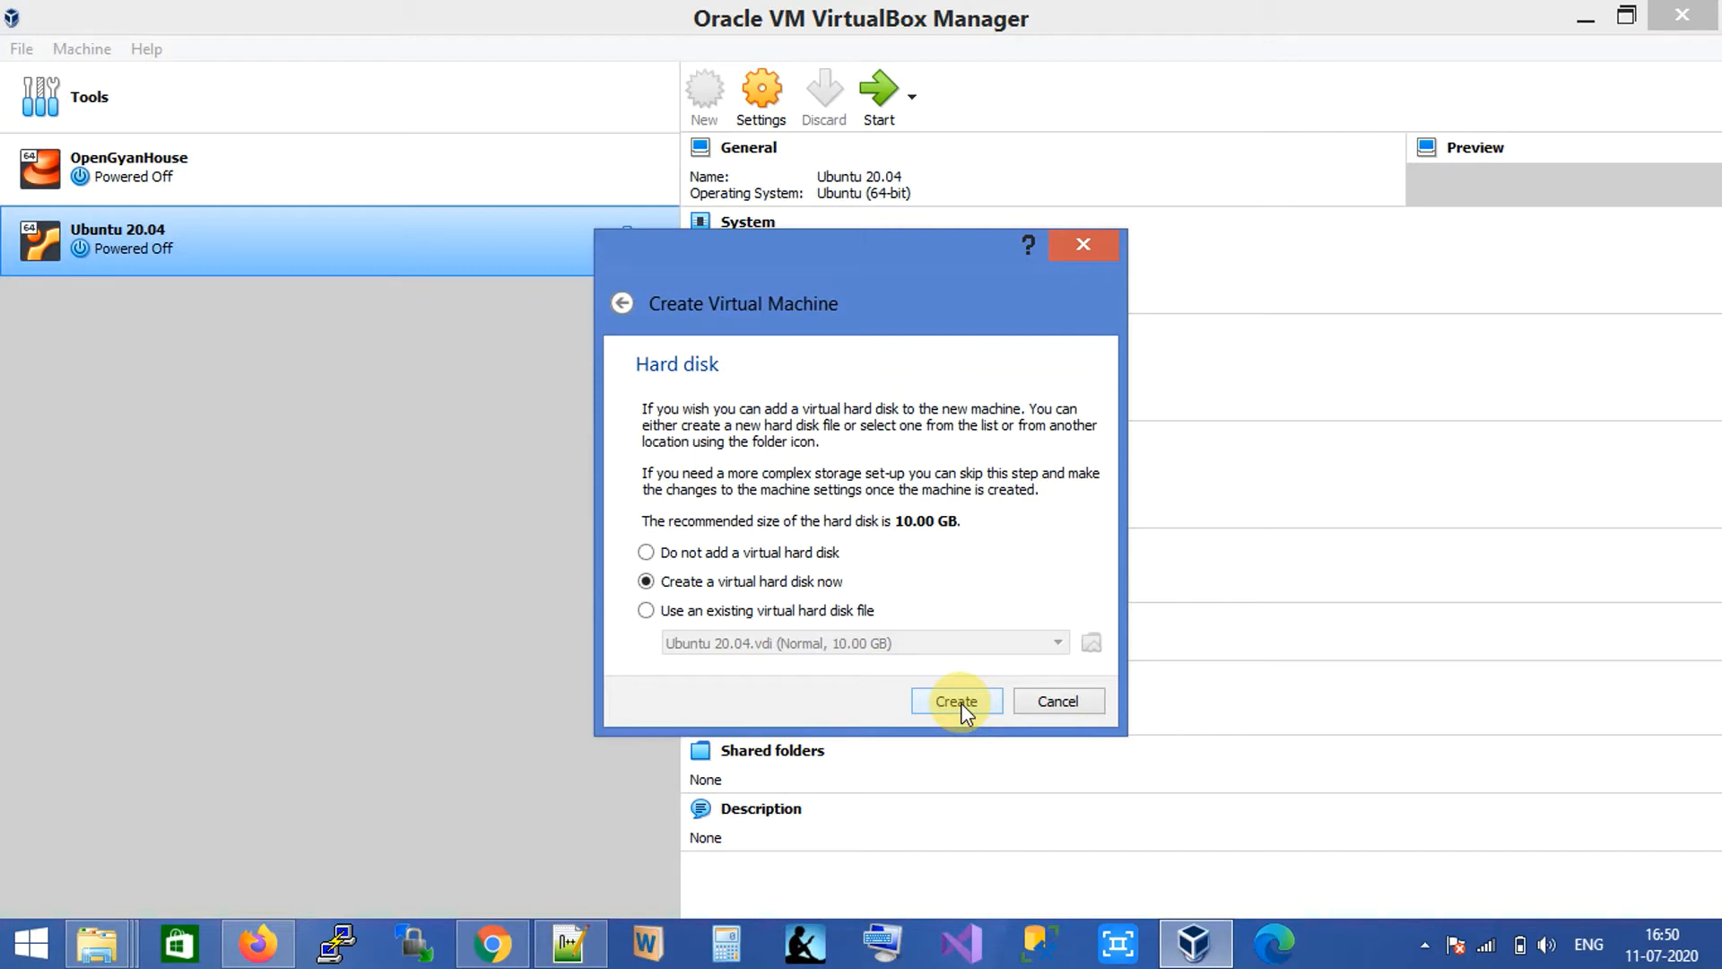
Create a dynamically allocated 30 GB VDI virtual hard disk for it.
click(960, 703)
click(984, 736)
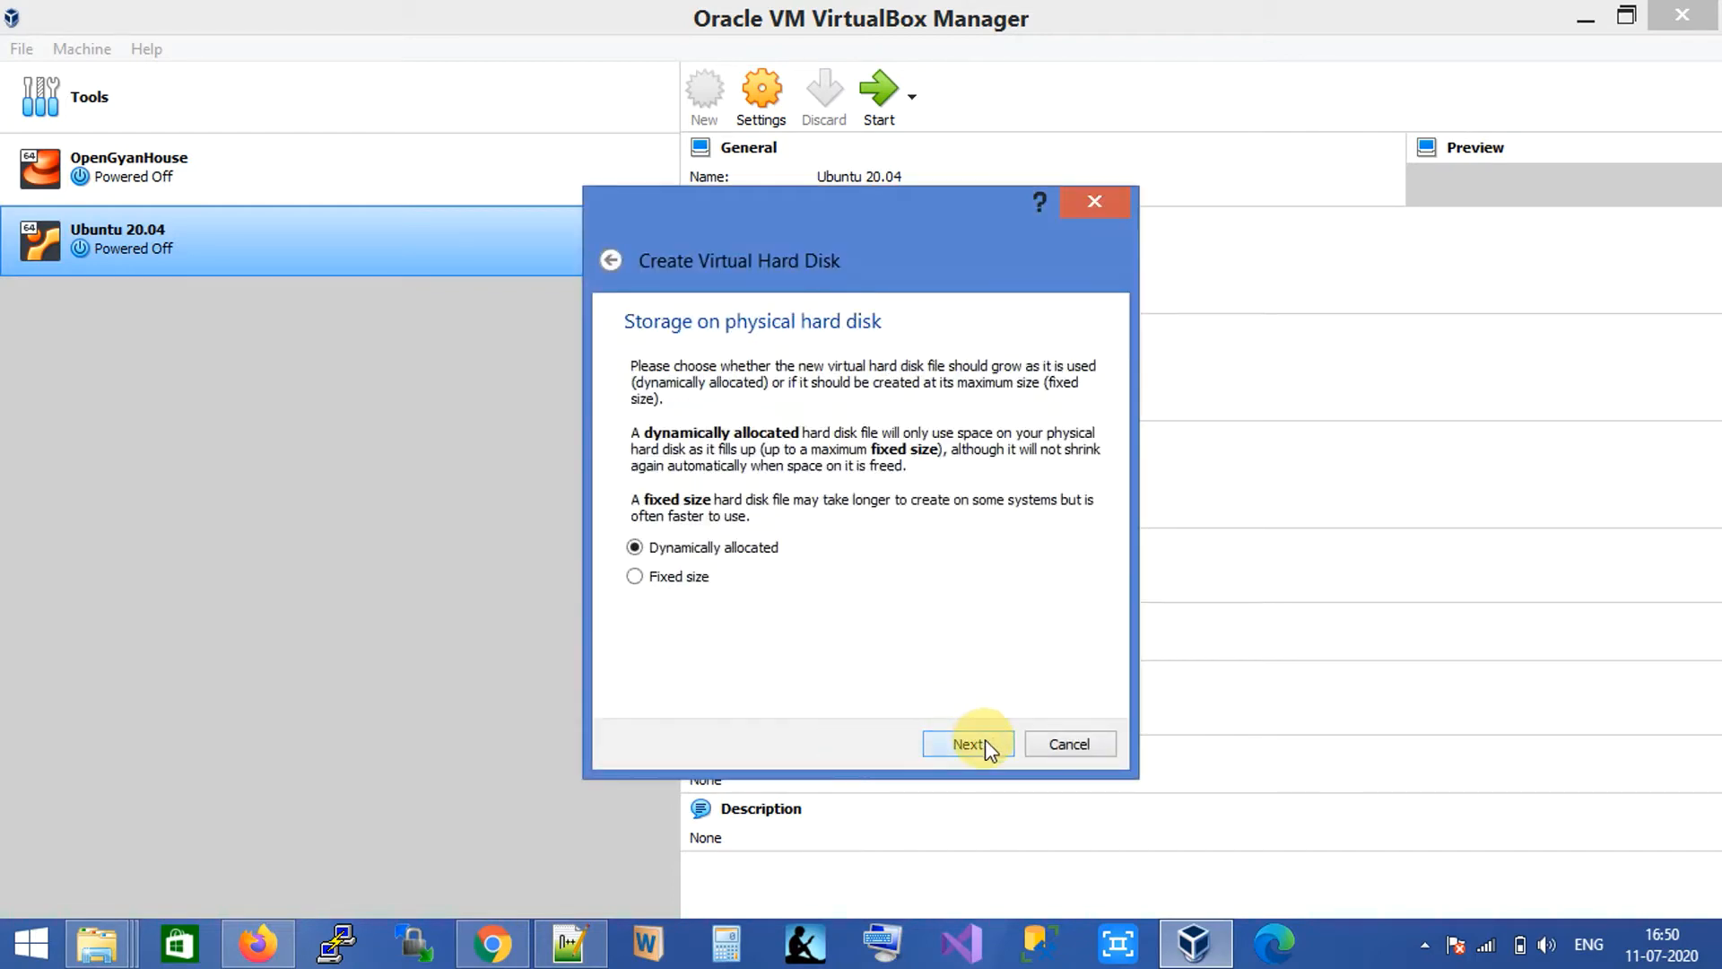
click(976, 743)
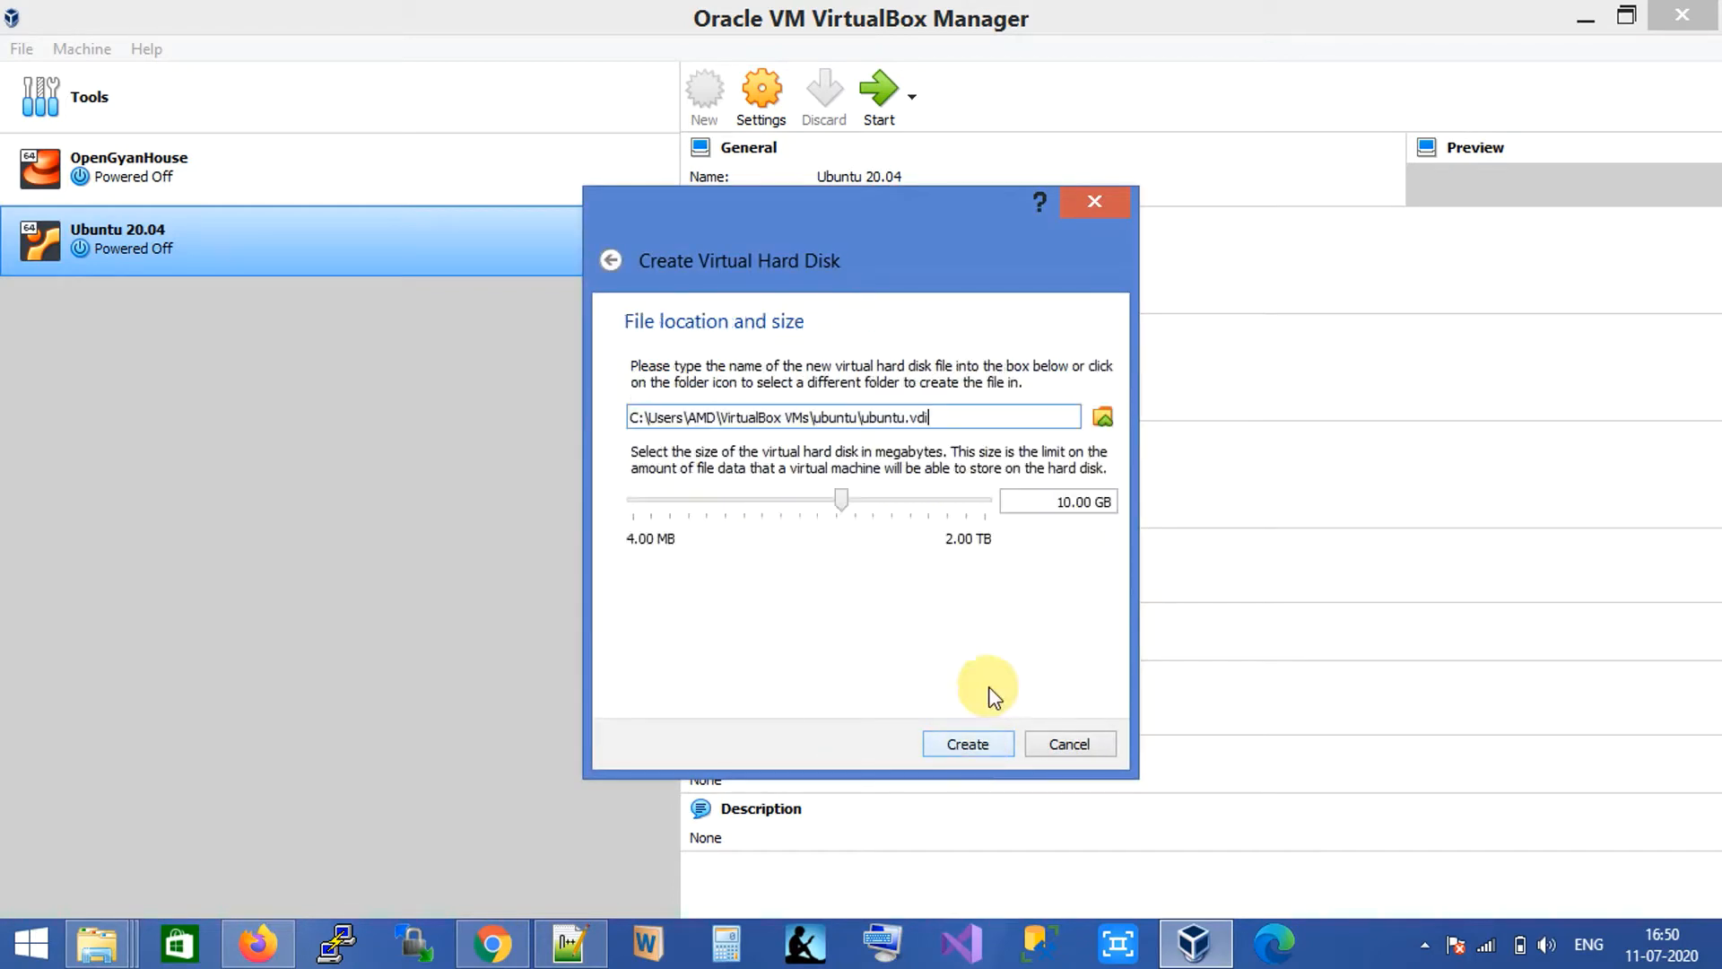
click(1064, 502)
key(shift+Left)
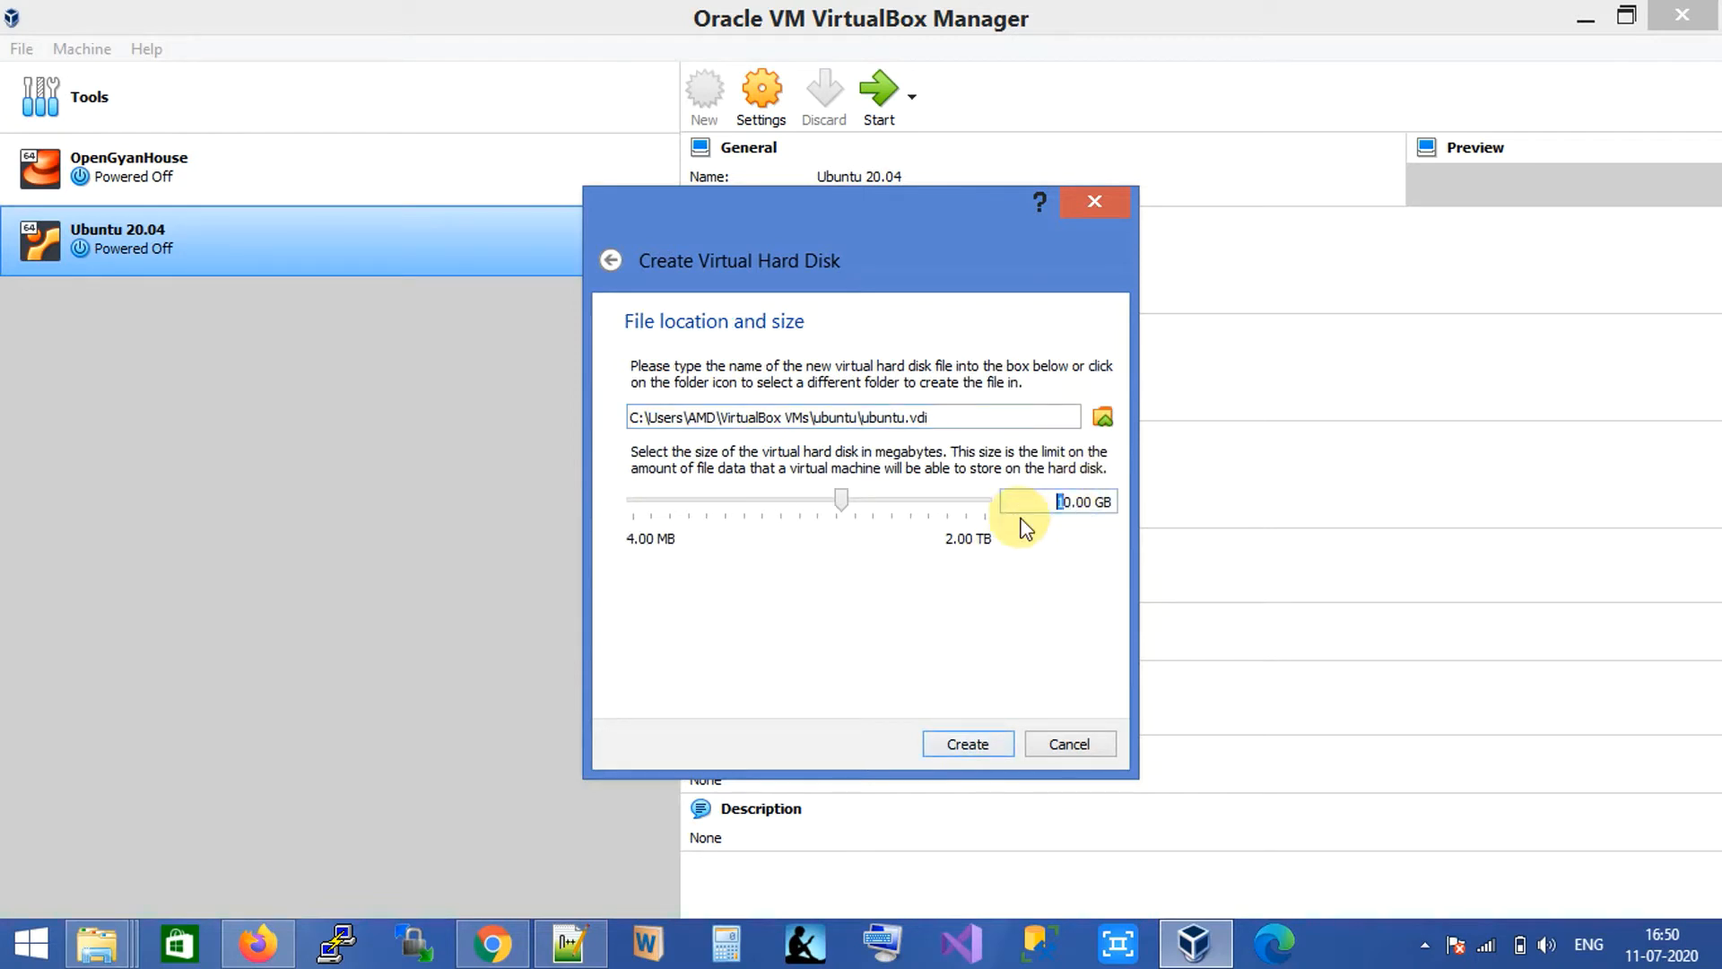
text(3)
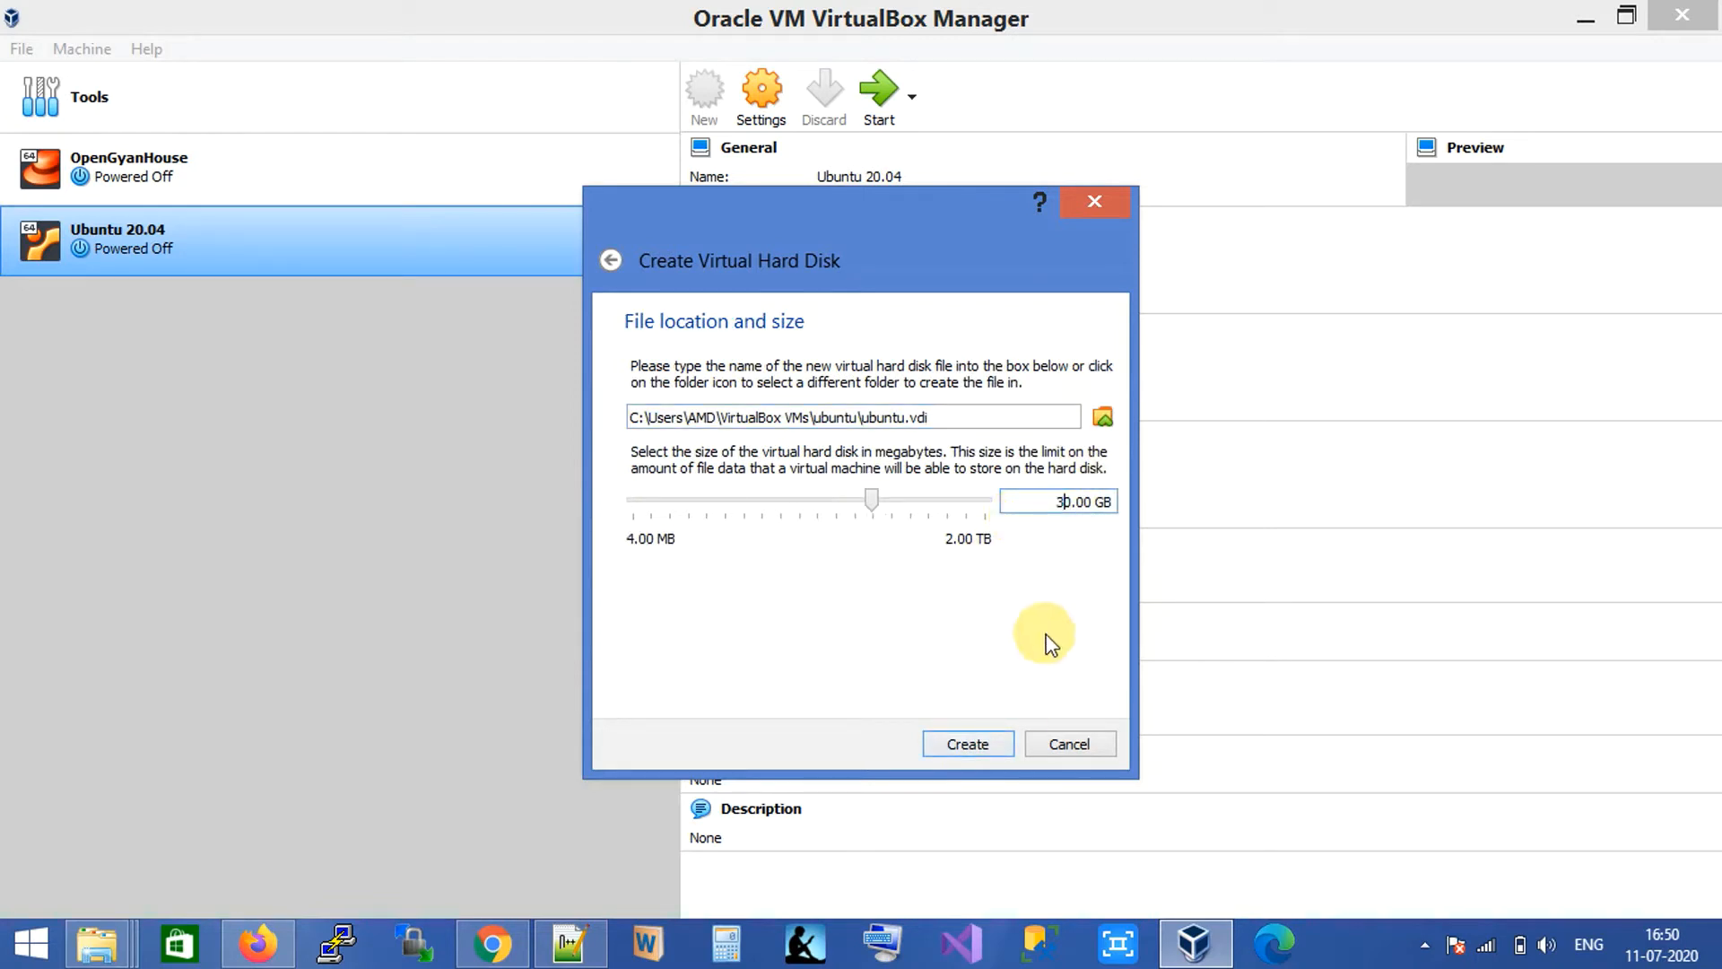
click(978, 741)
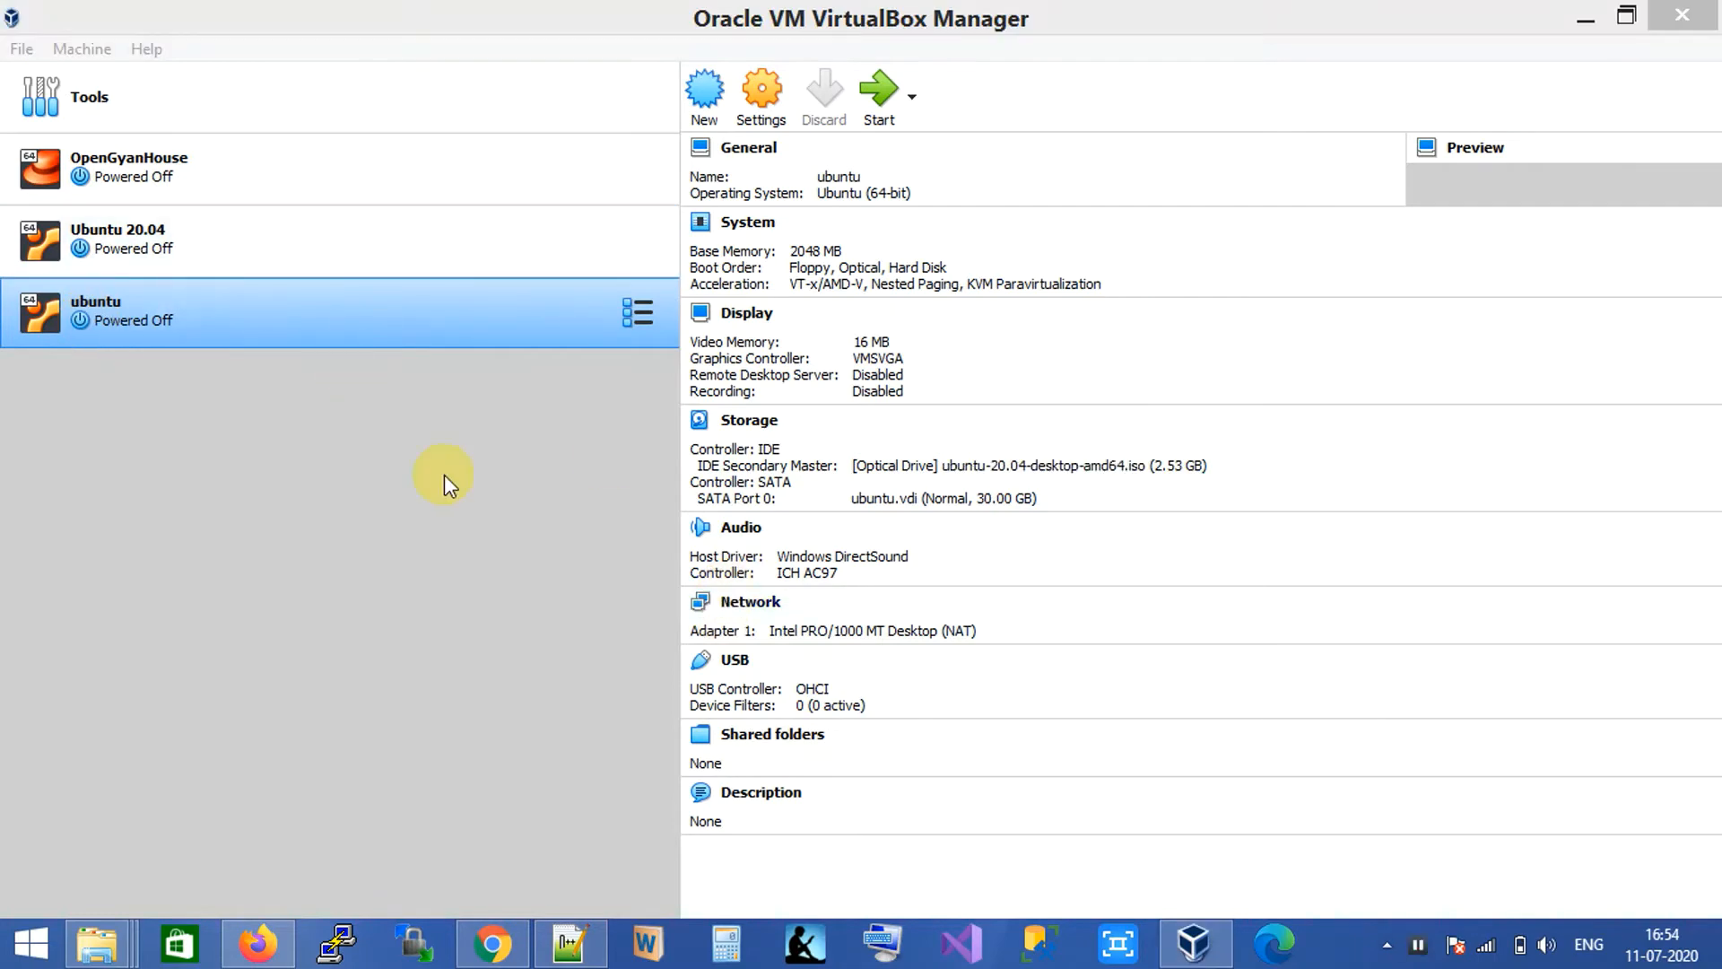
Check the storage settings, keeping the Ubuntu 20.04 desktop ISO on the optical drive.
click(750, 116)
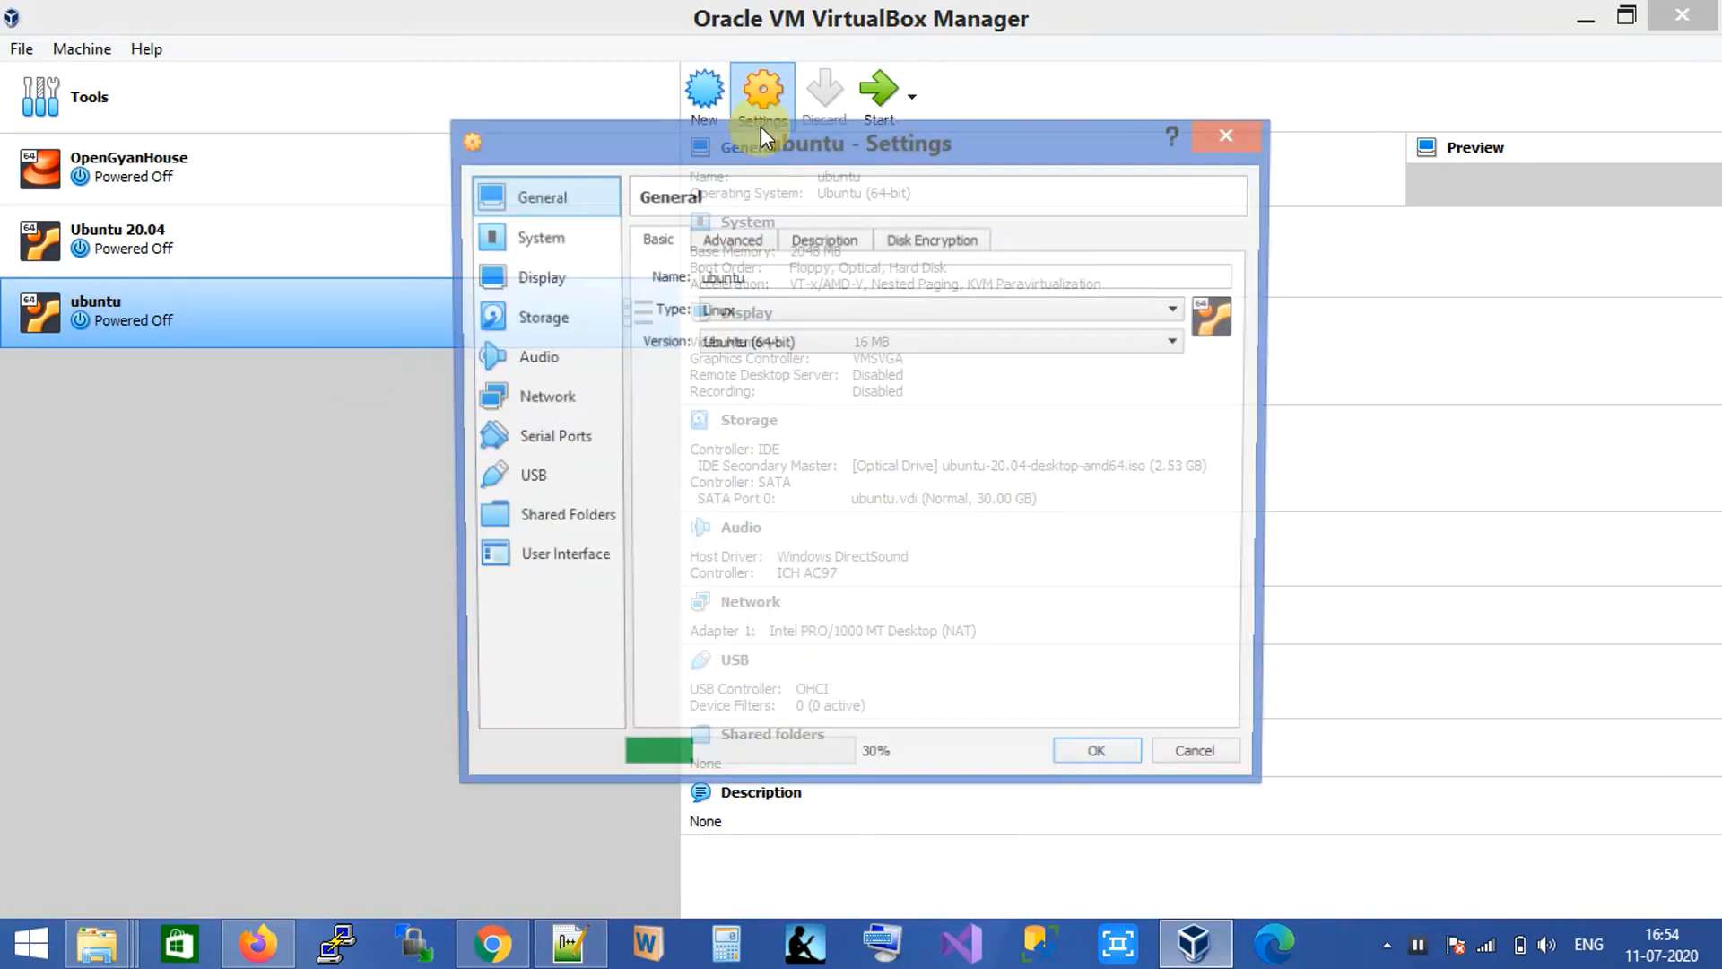
click(579, 339)
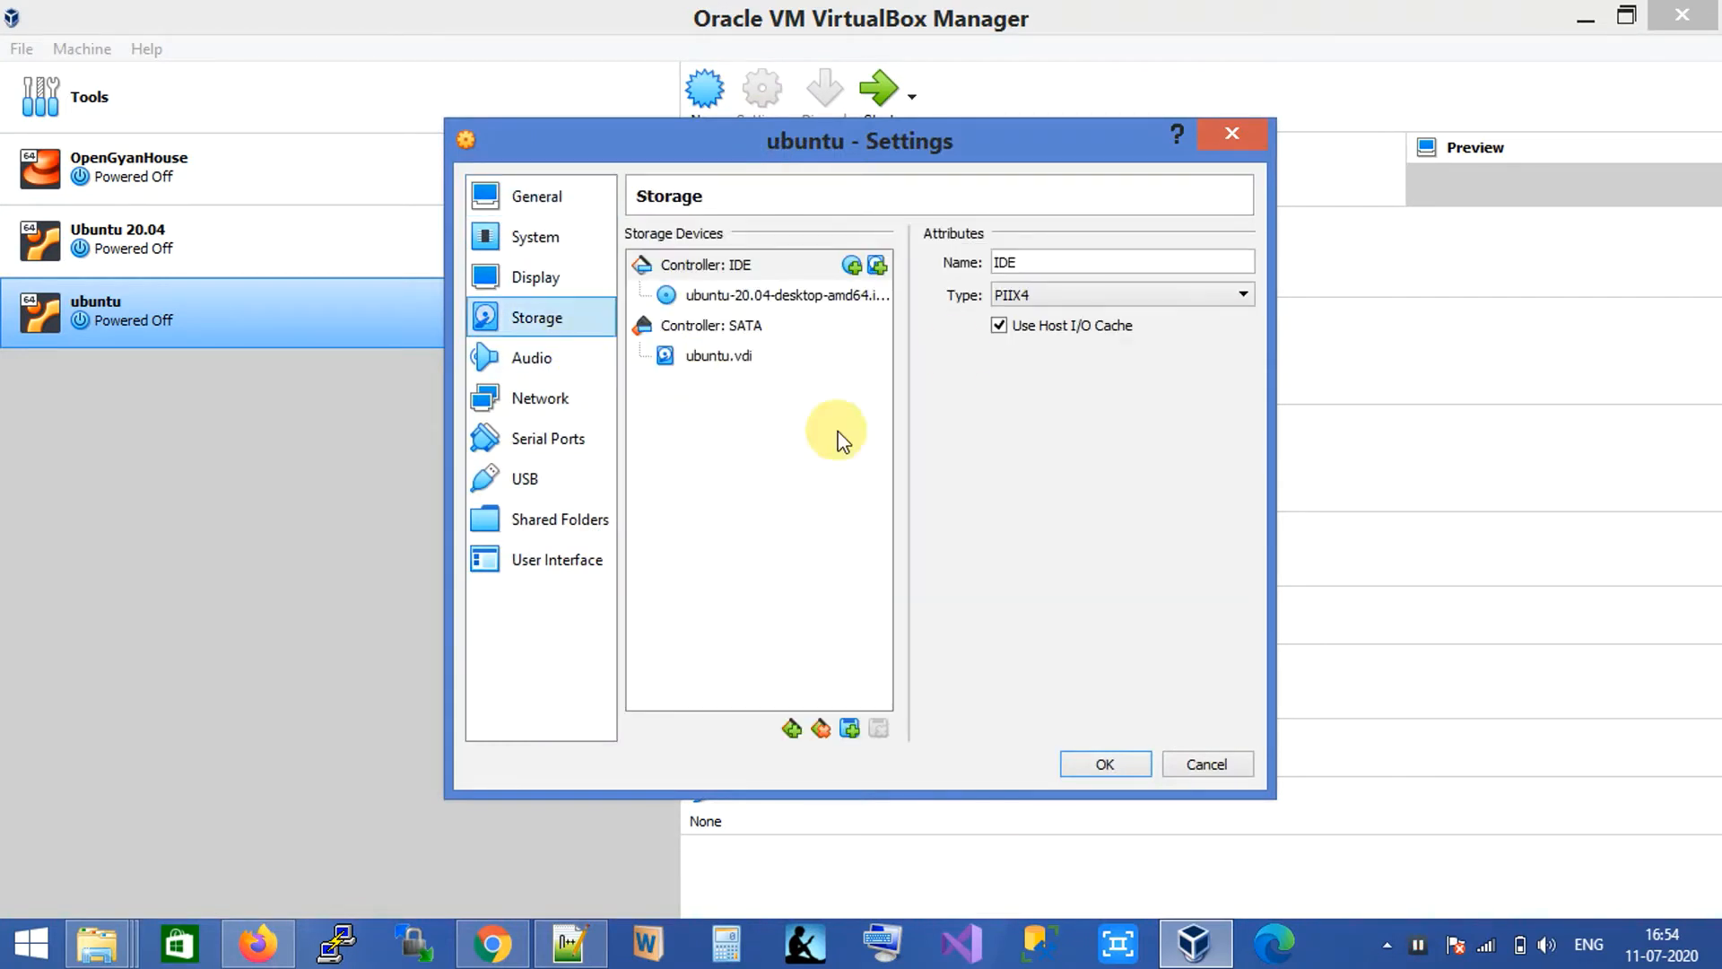
click(741, 298)
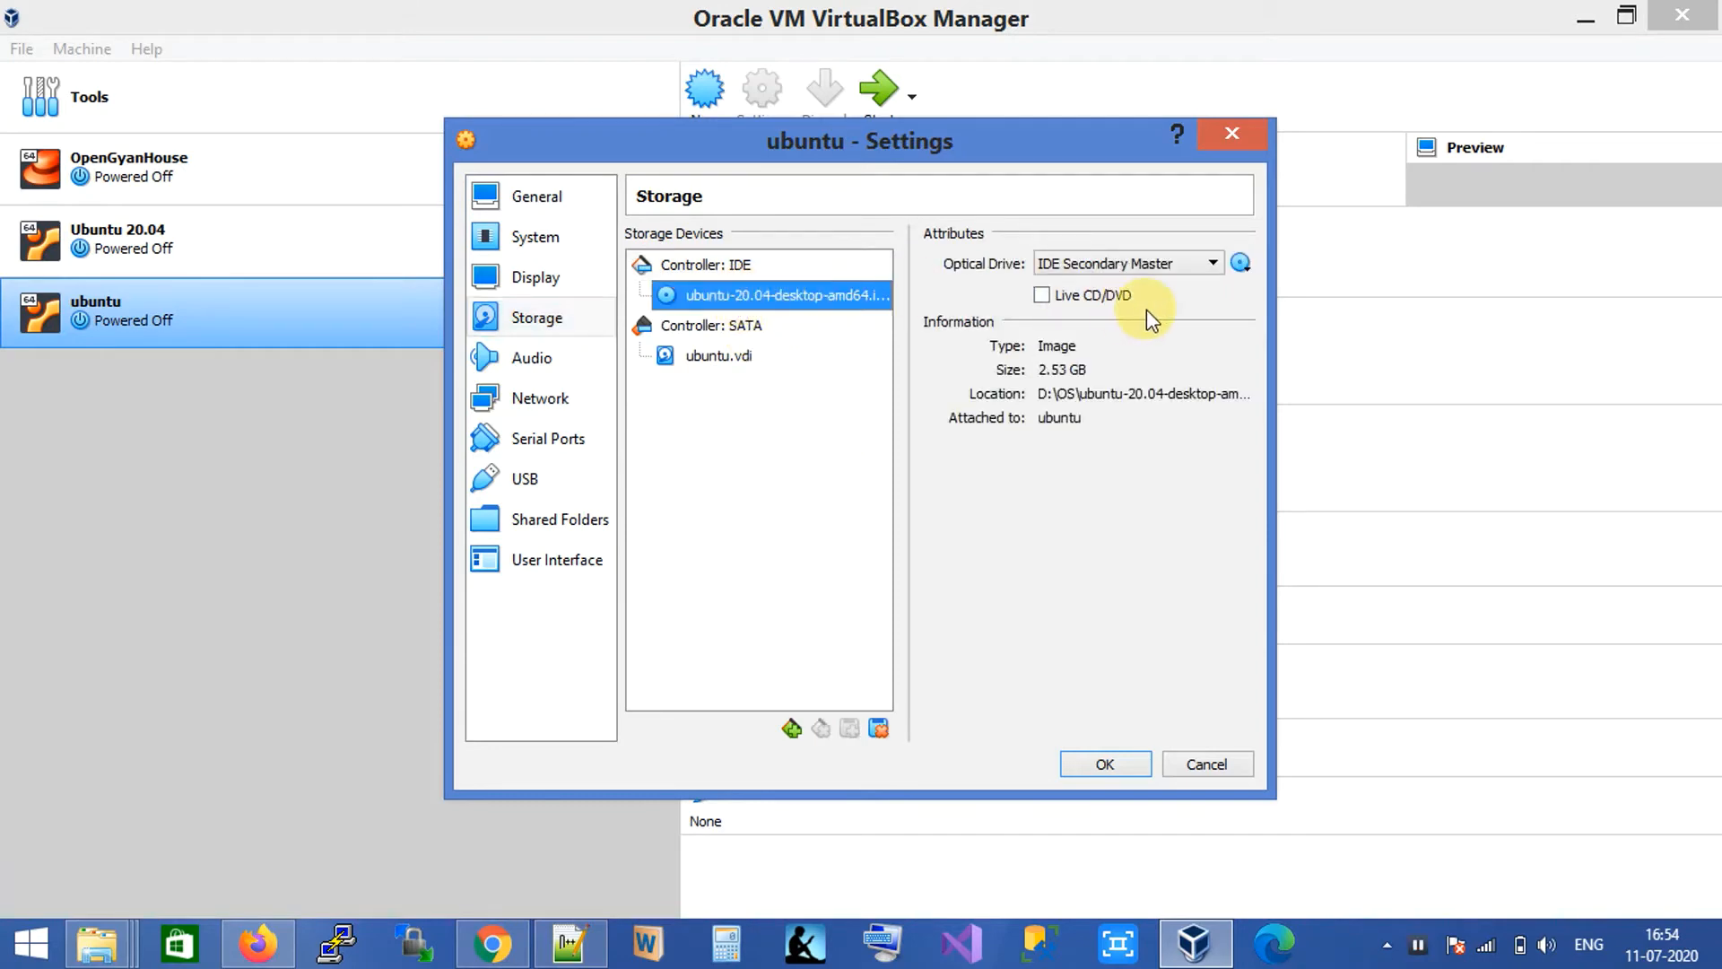
click(1230, 270)
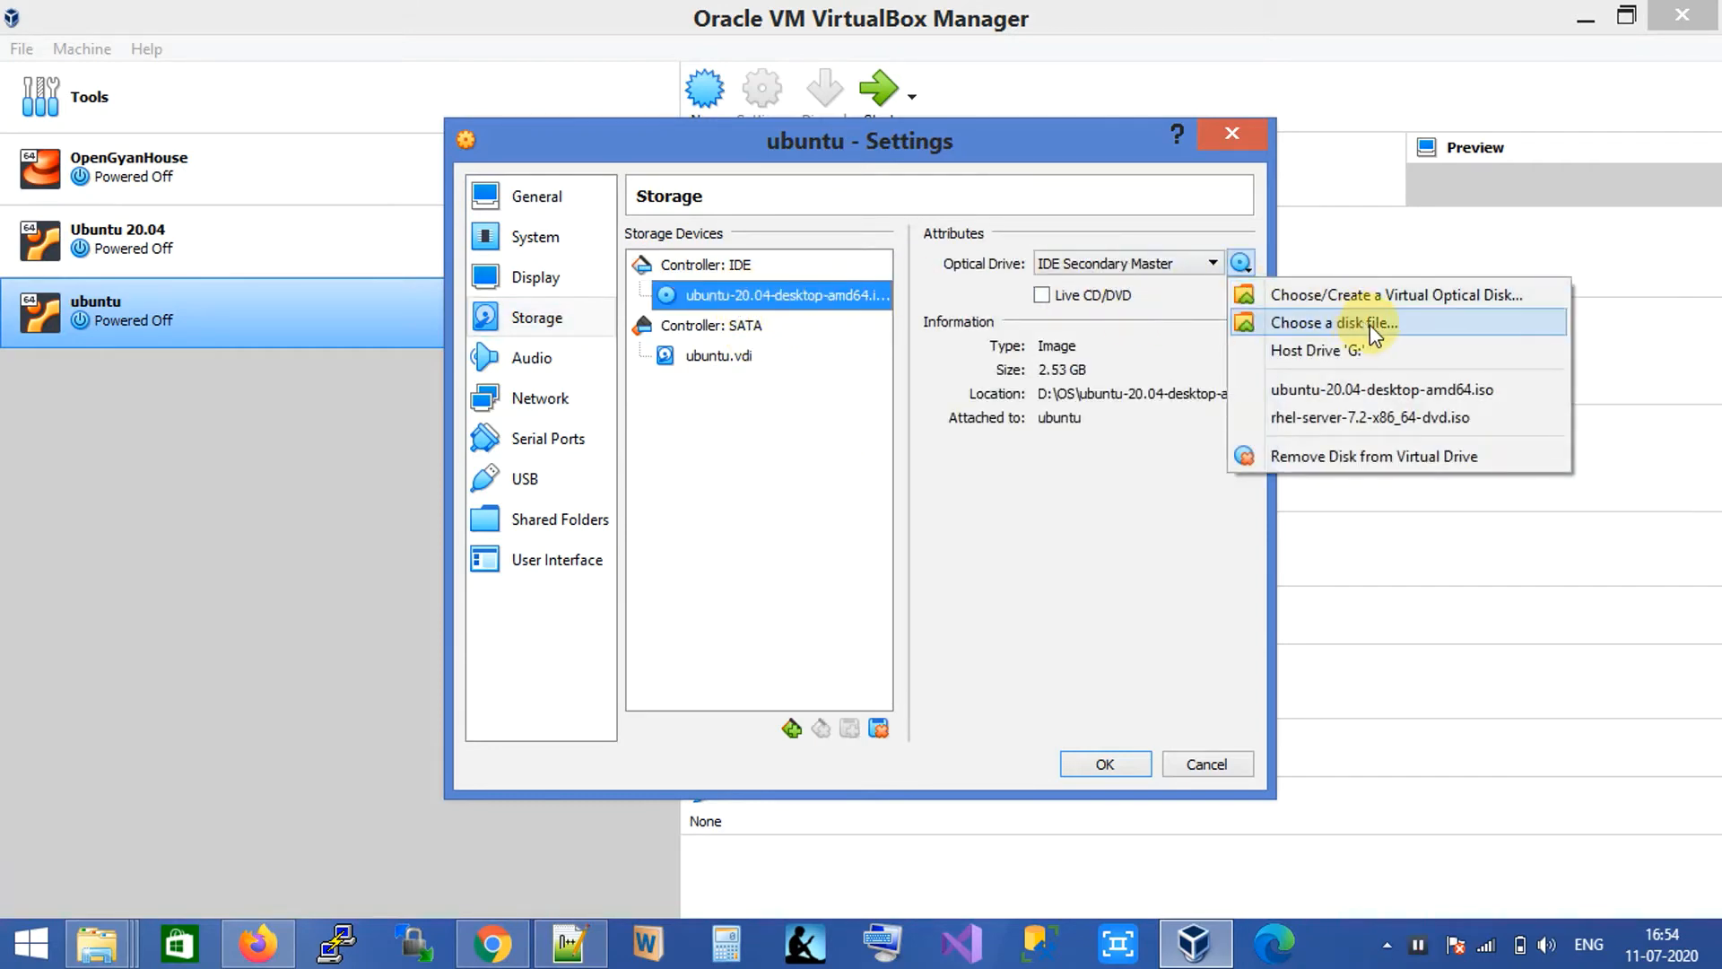
click(1415, 324)
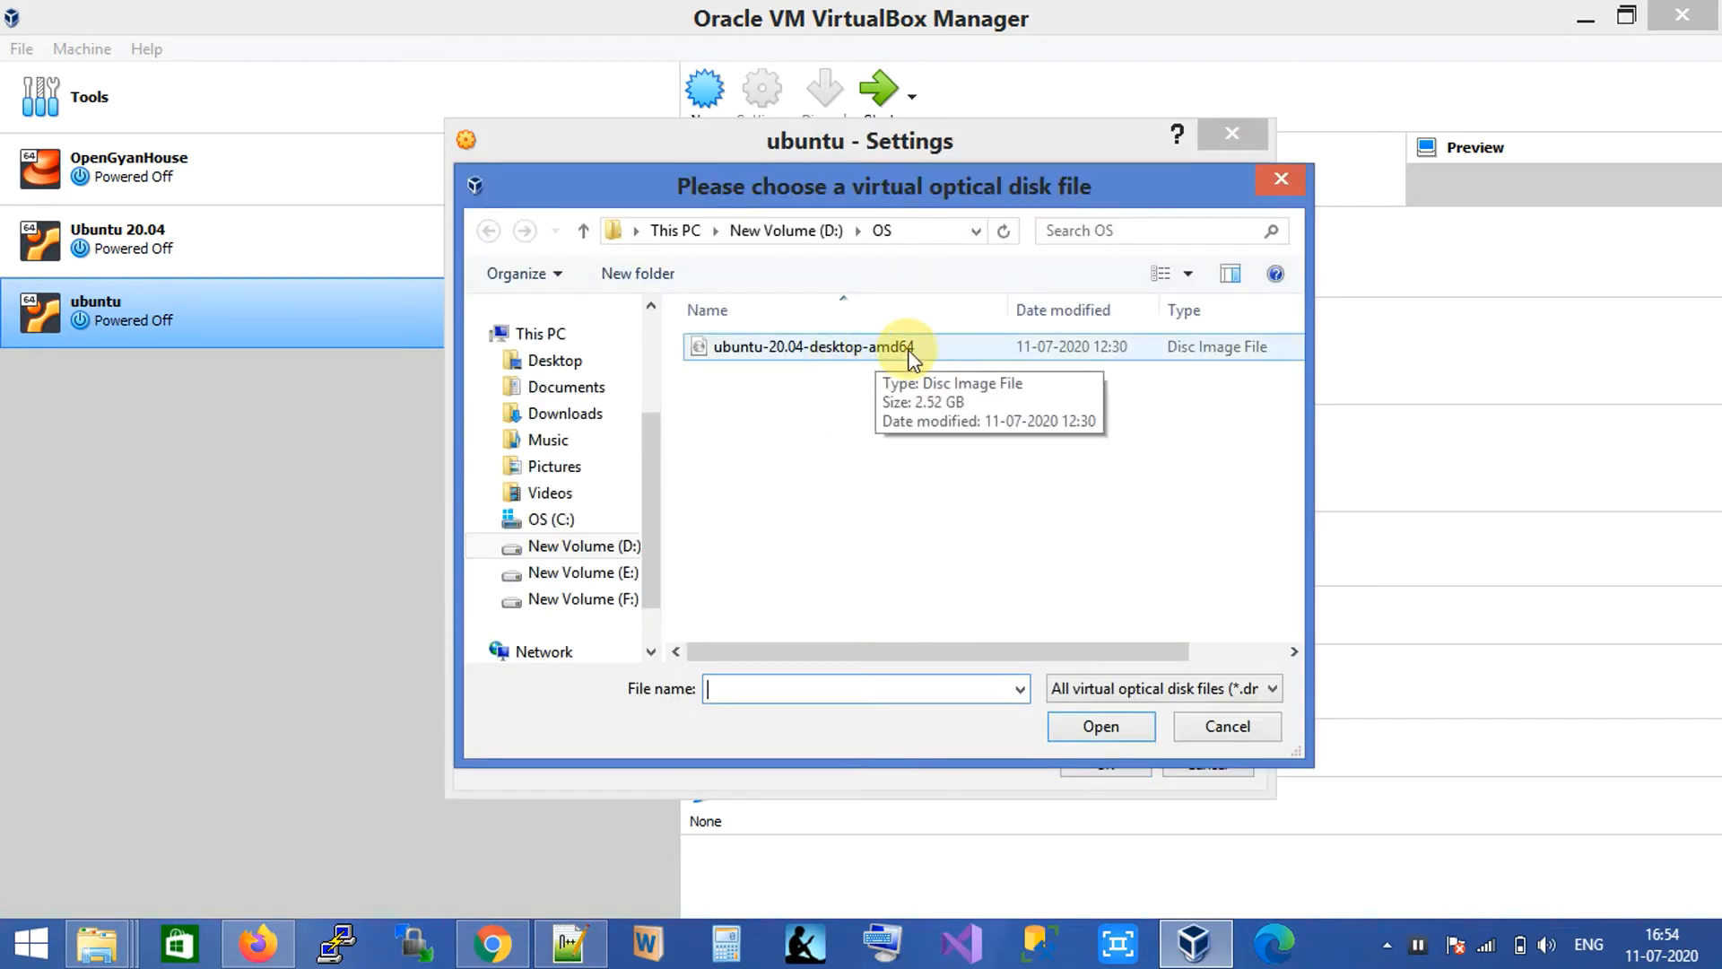
click(1246, 725)
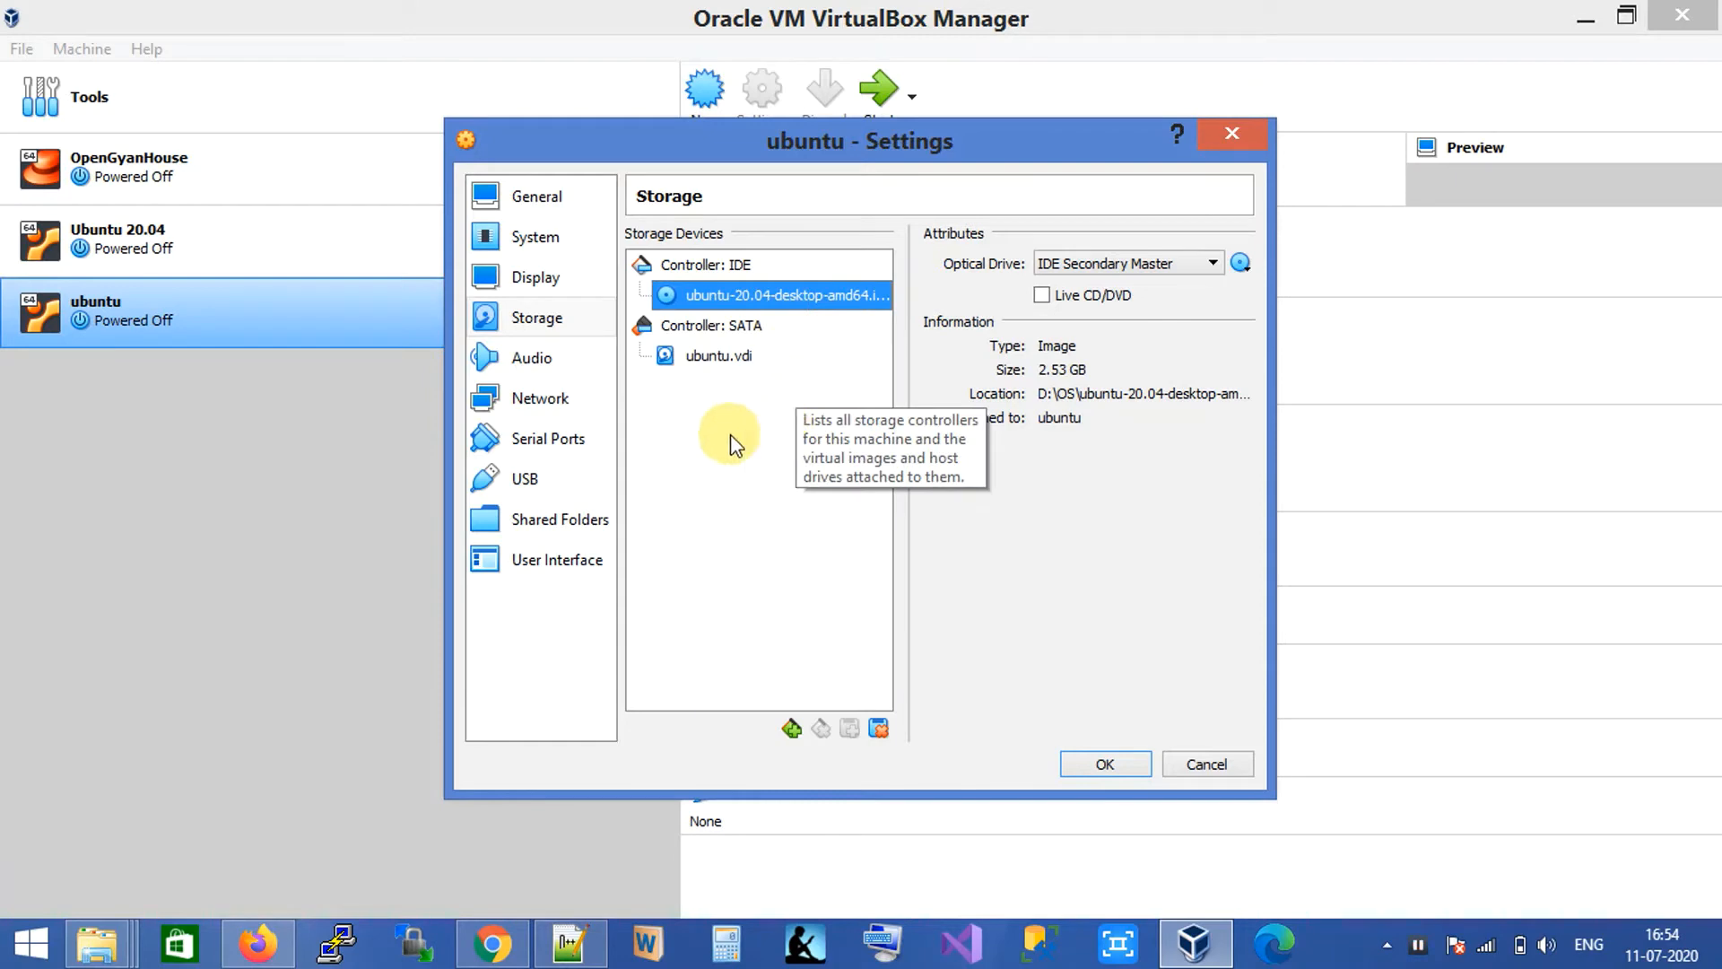
Review the network adapters, leaving only Adapter 1 on NAT, and save the settings.
click(565, 400)
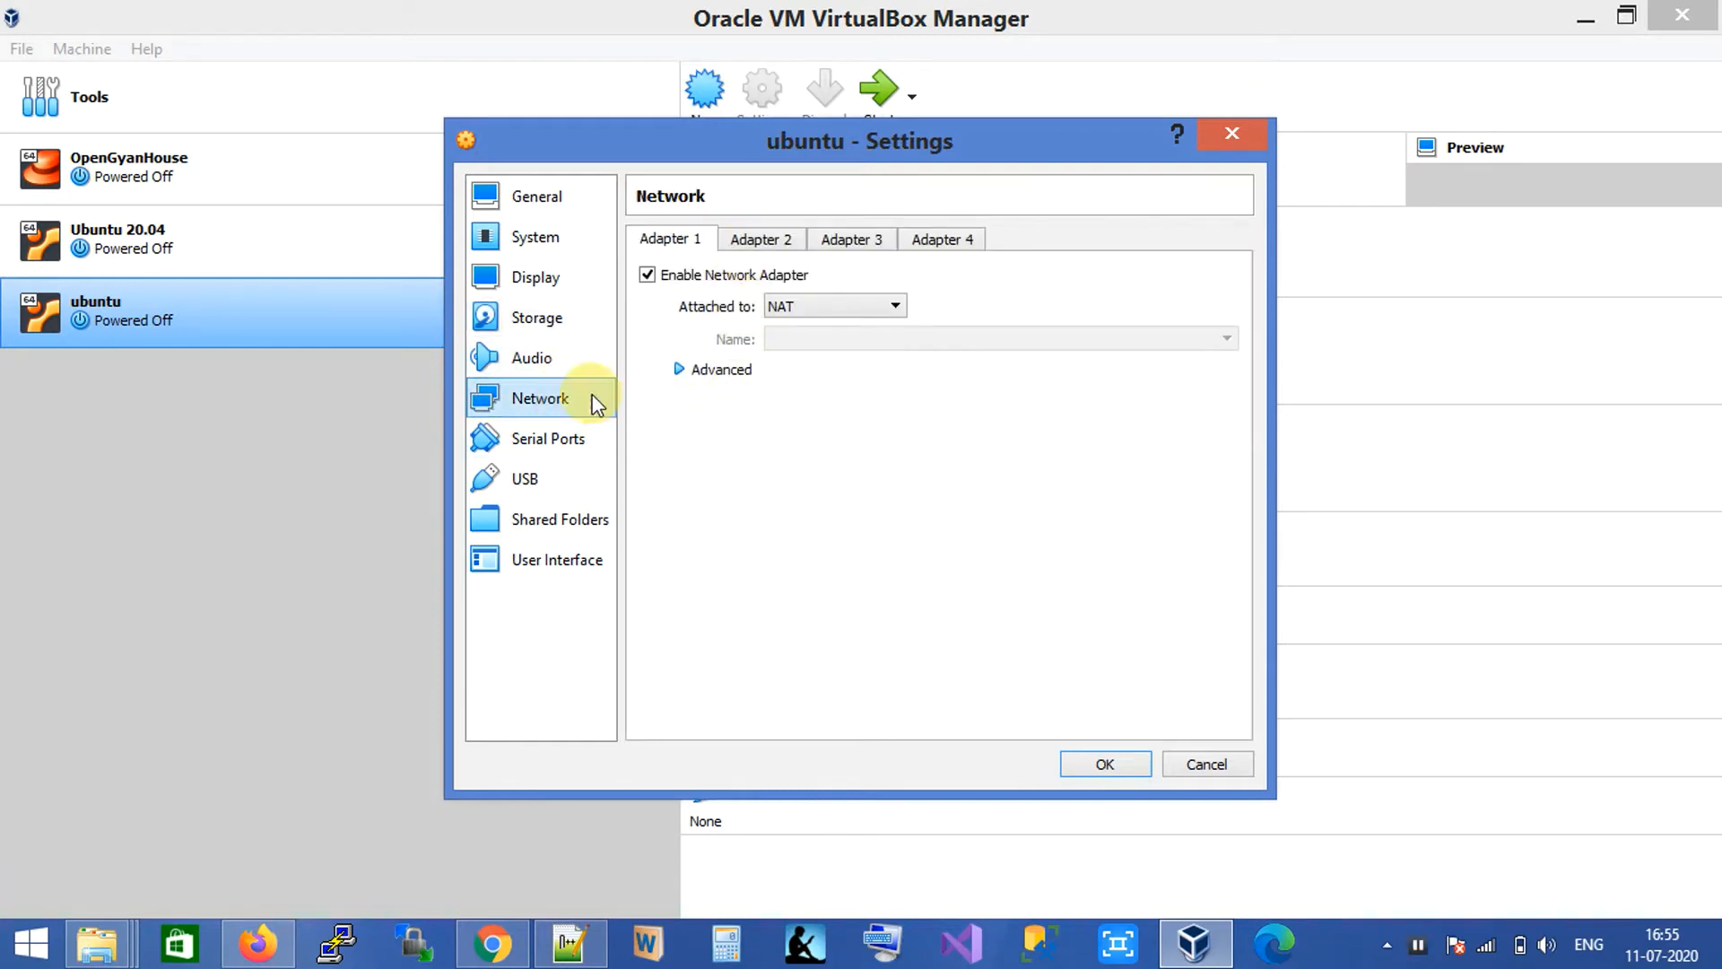
click(758, 239)
click(858, 239)
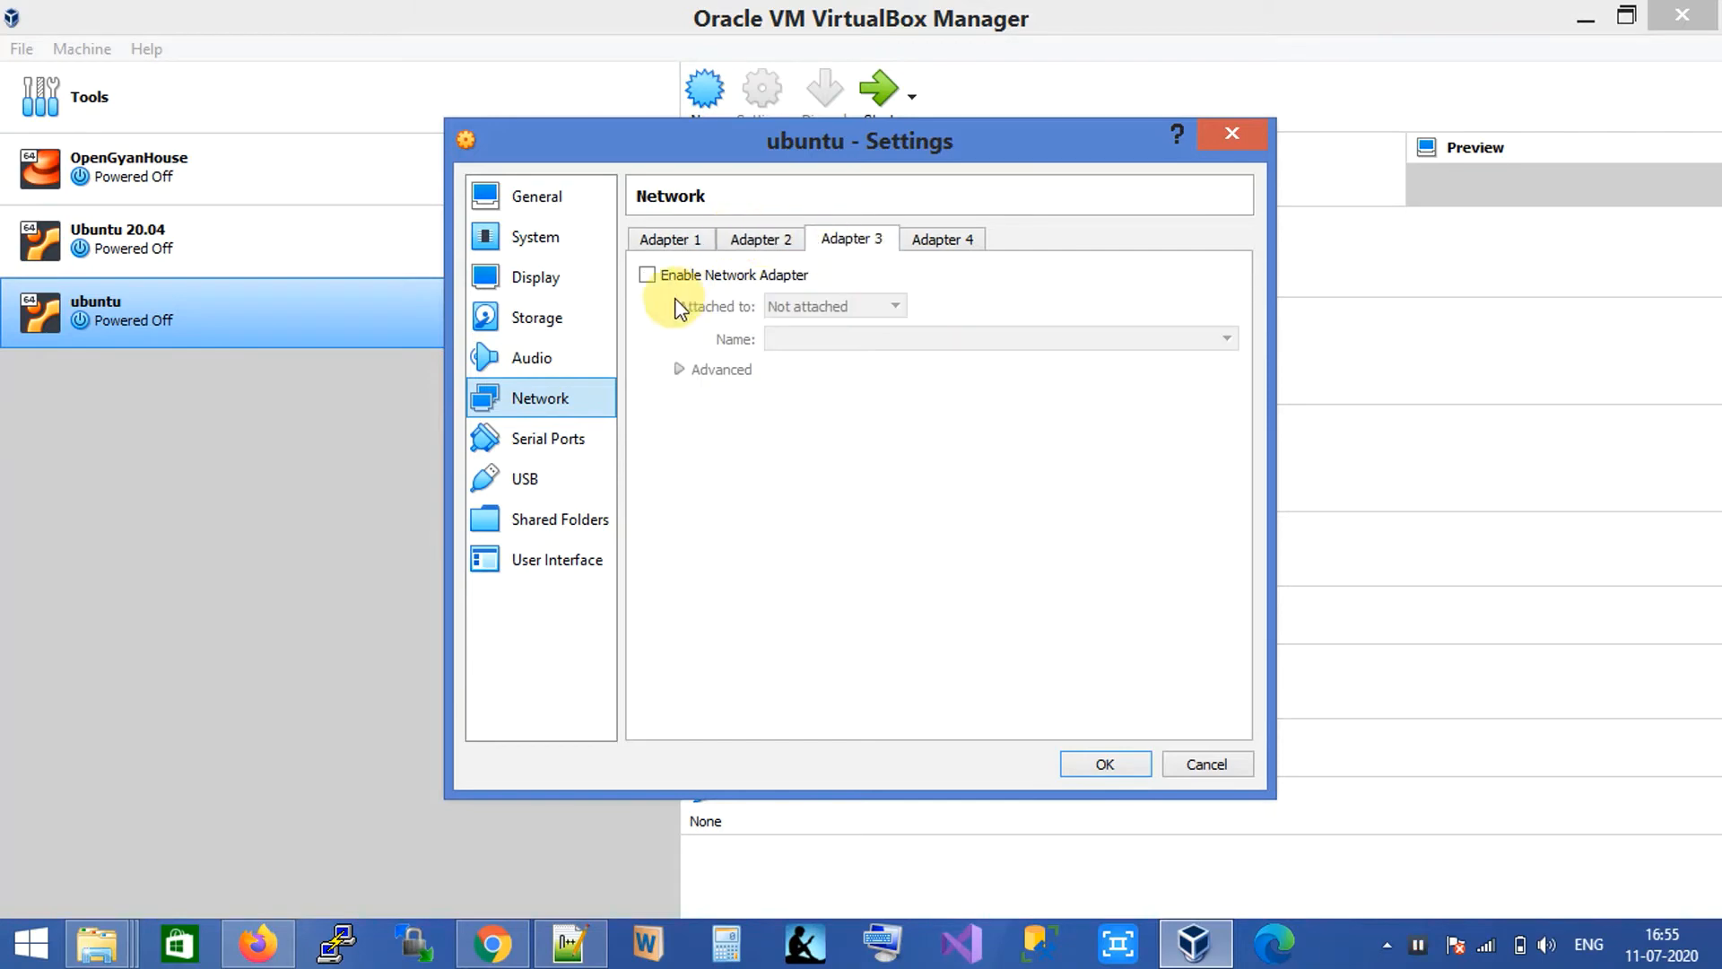
click(646, 276)
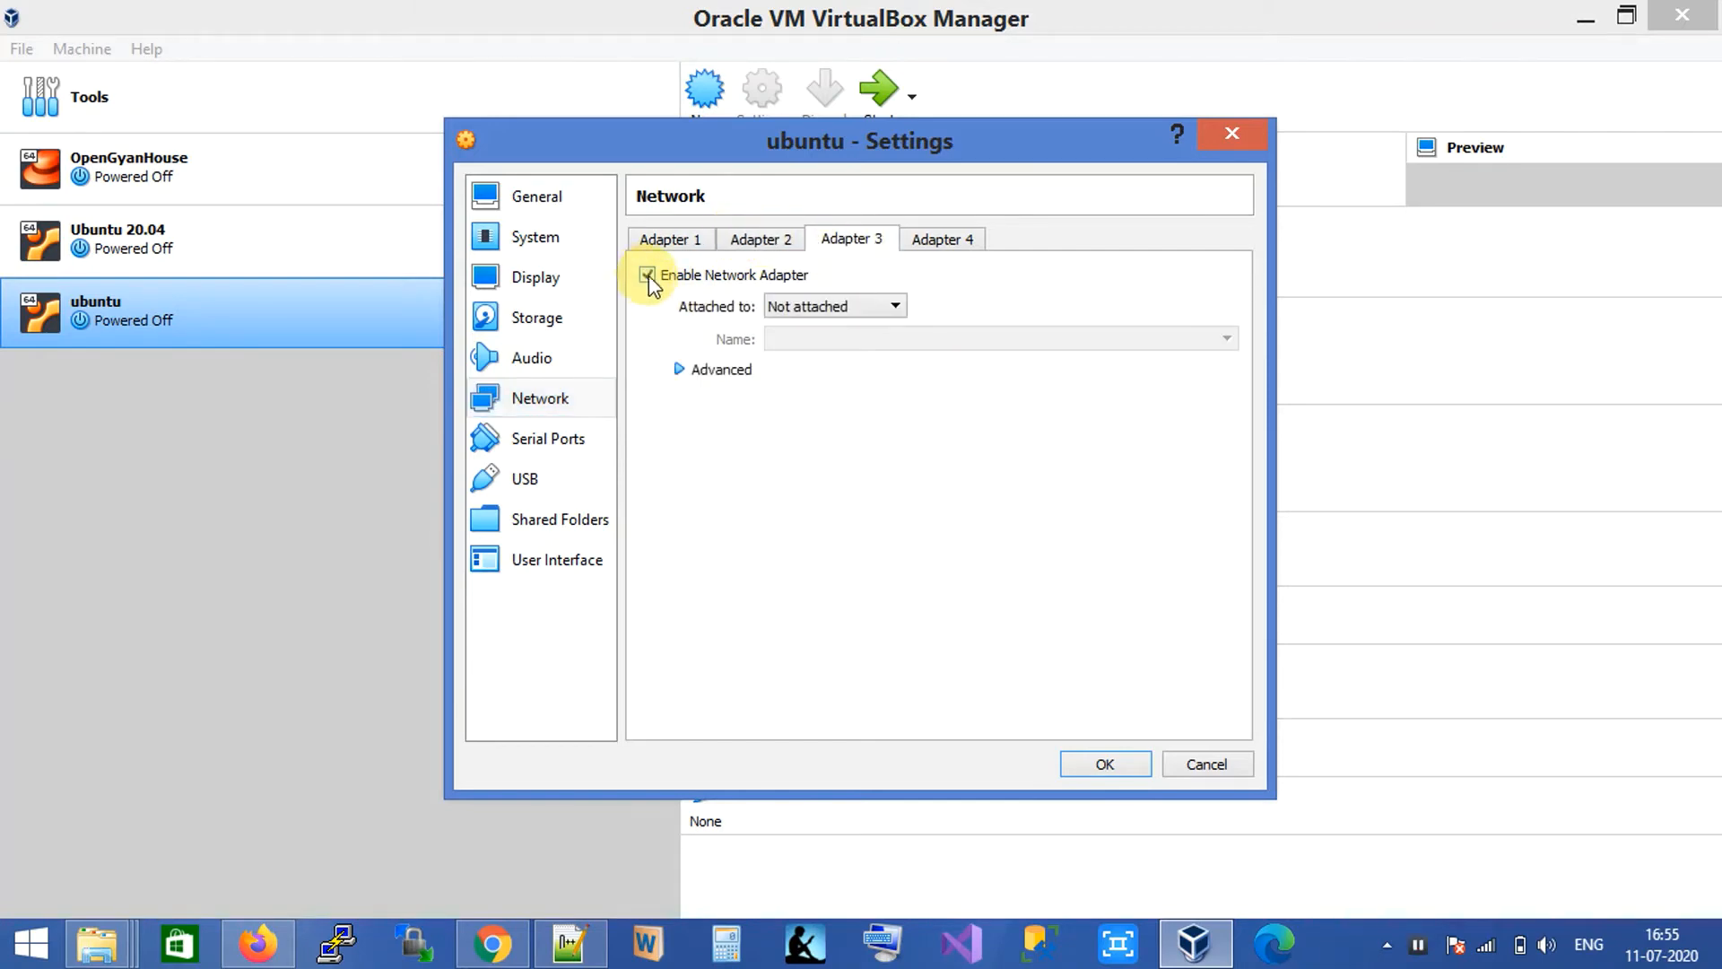
click(649, 277)
click(693, 241)
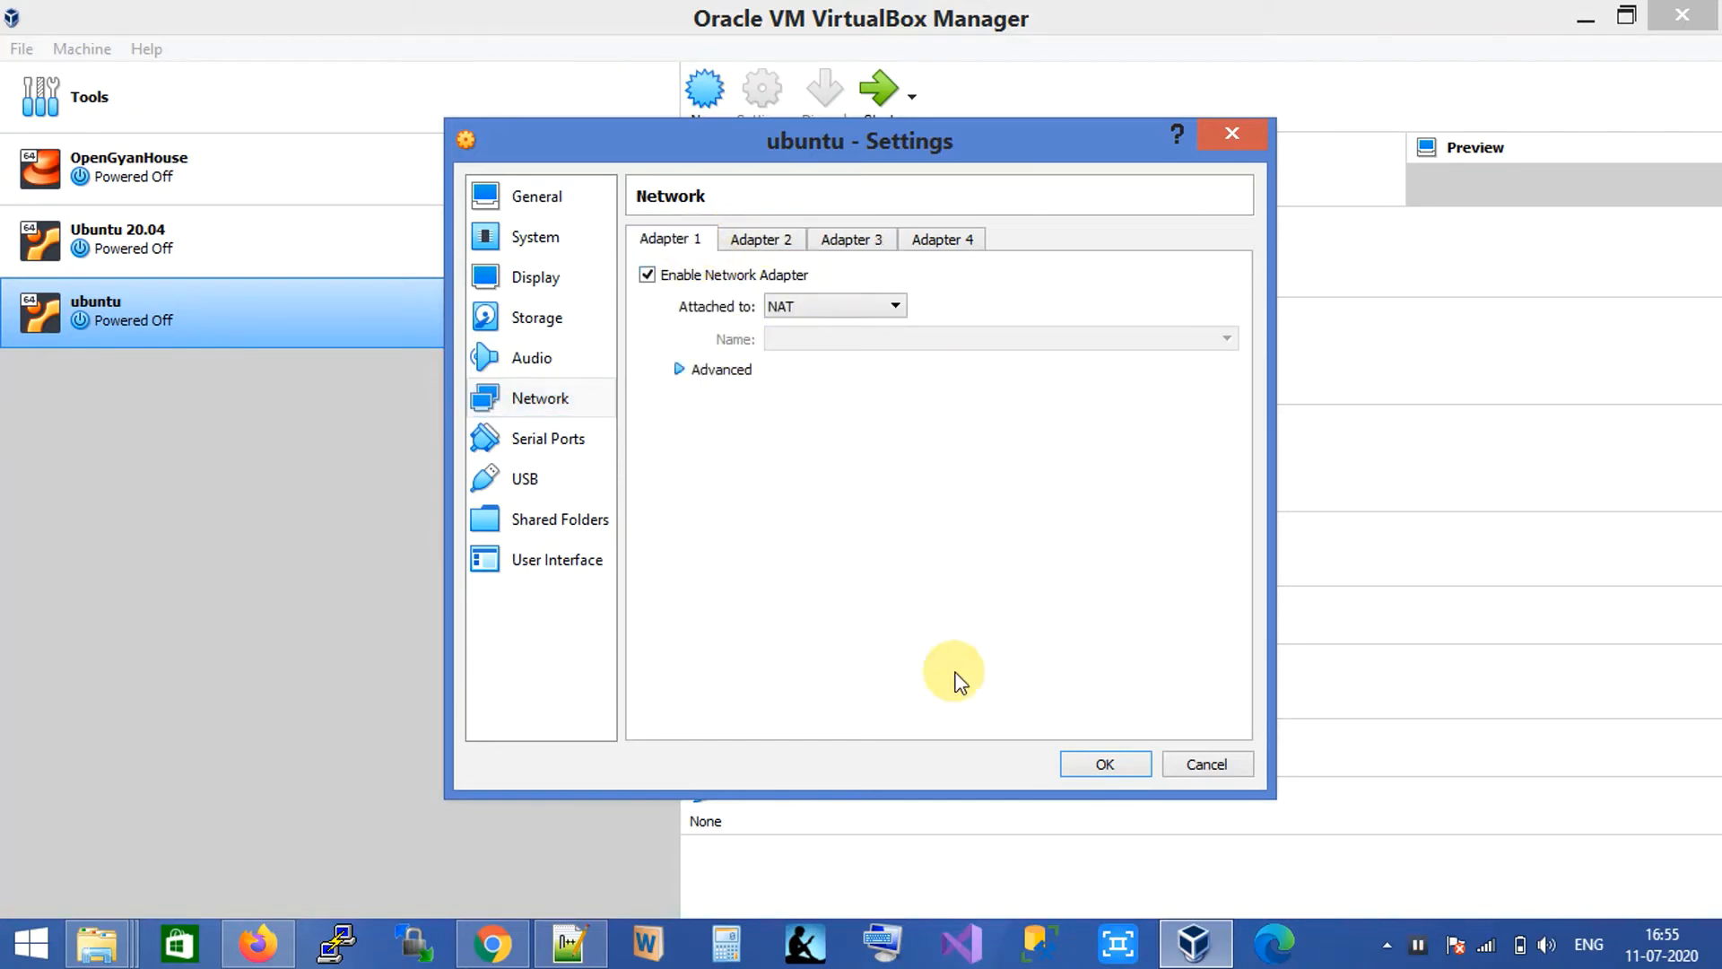
click(1102, 763)
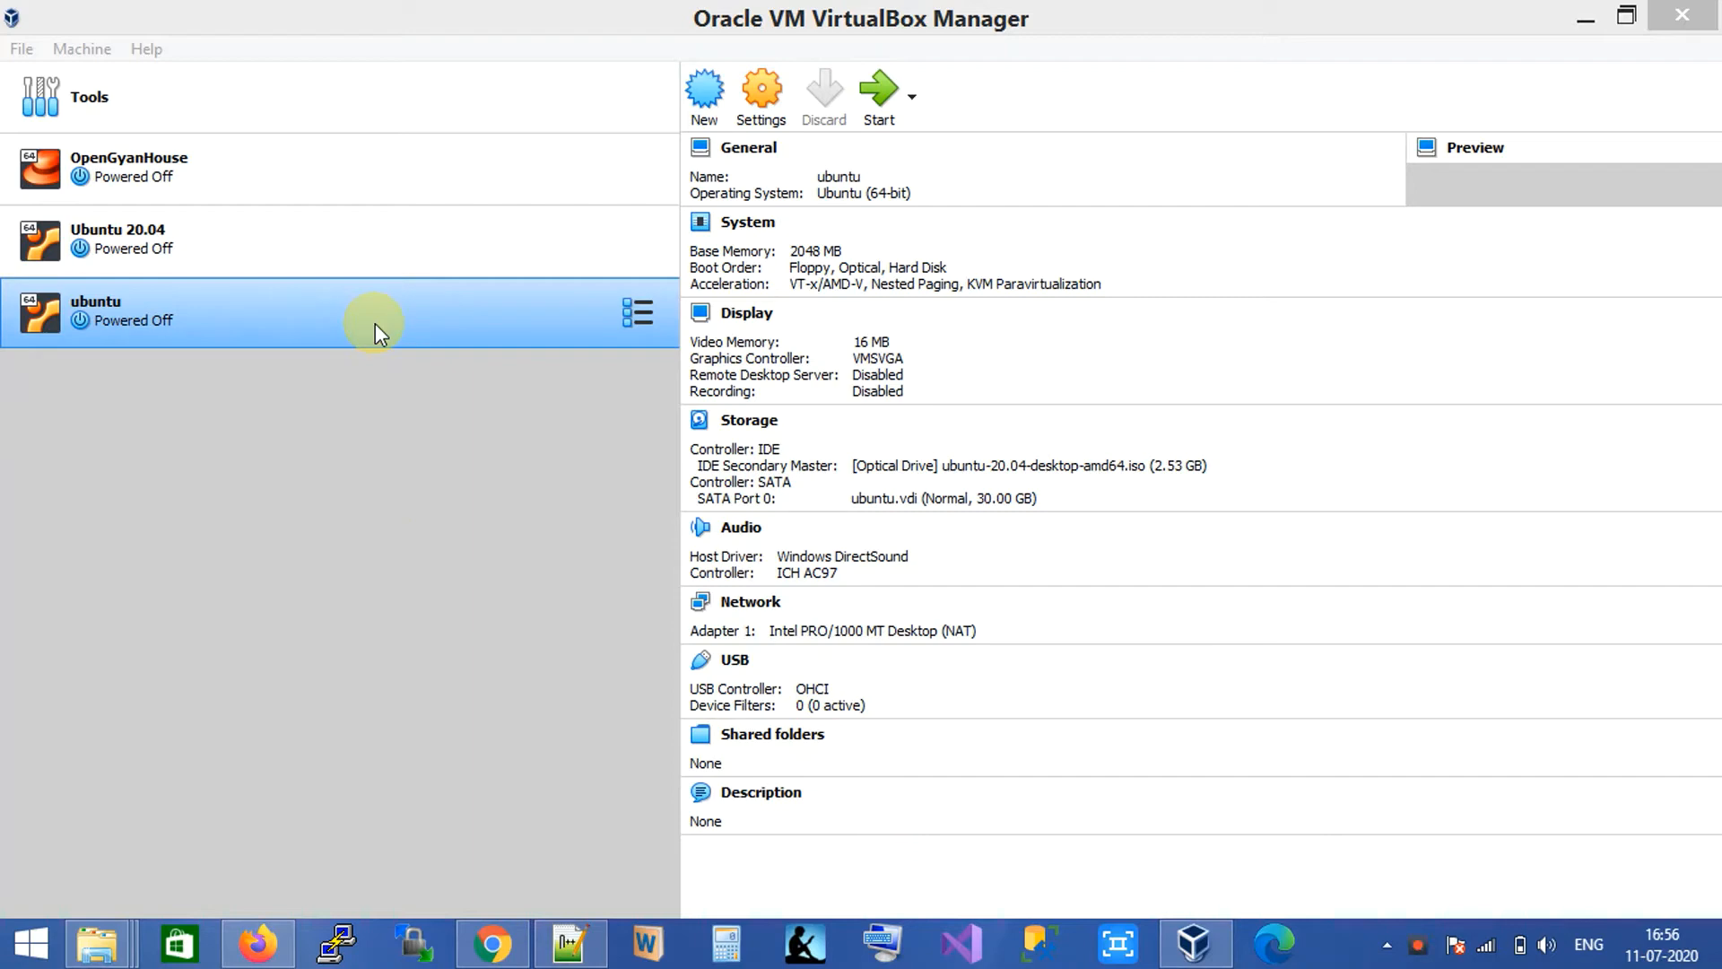
Start the ubuntu VM and advance past Install Ubuntu, English (US) keyboard and normal installation.
click(293, 310)
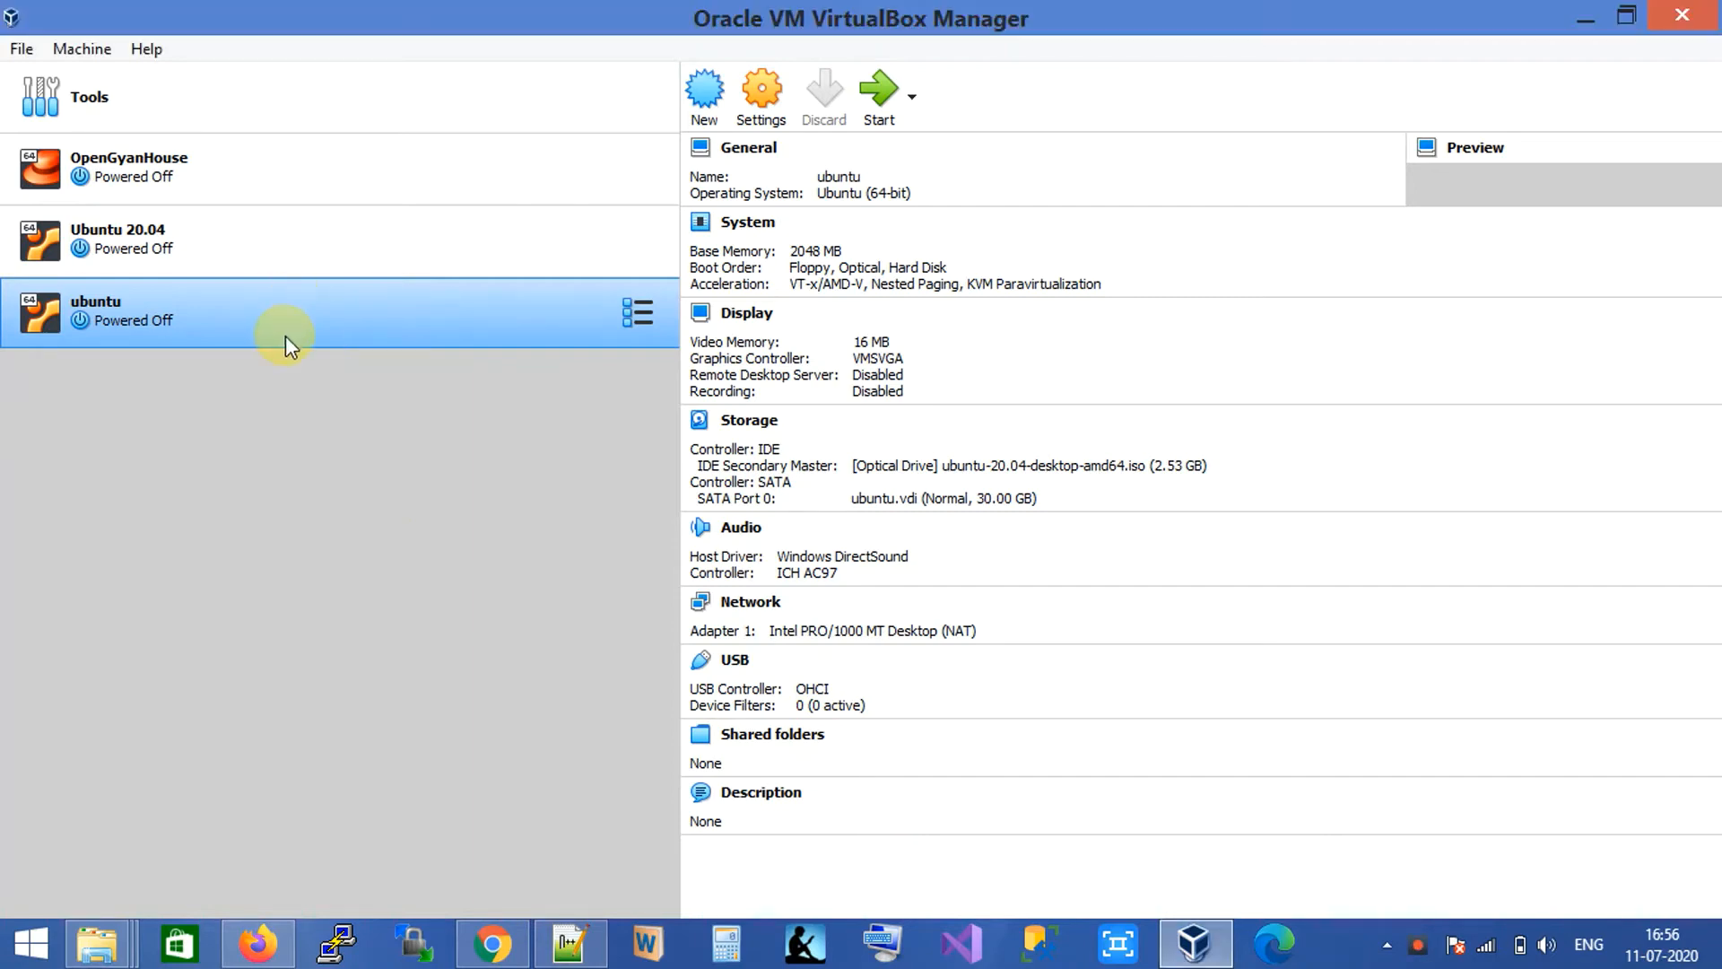
click(879, 103)
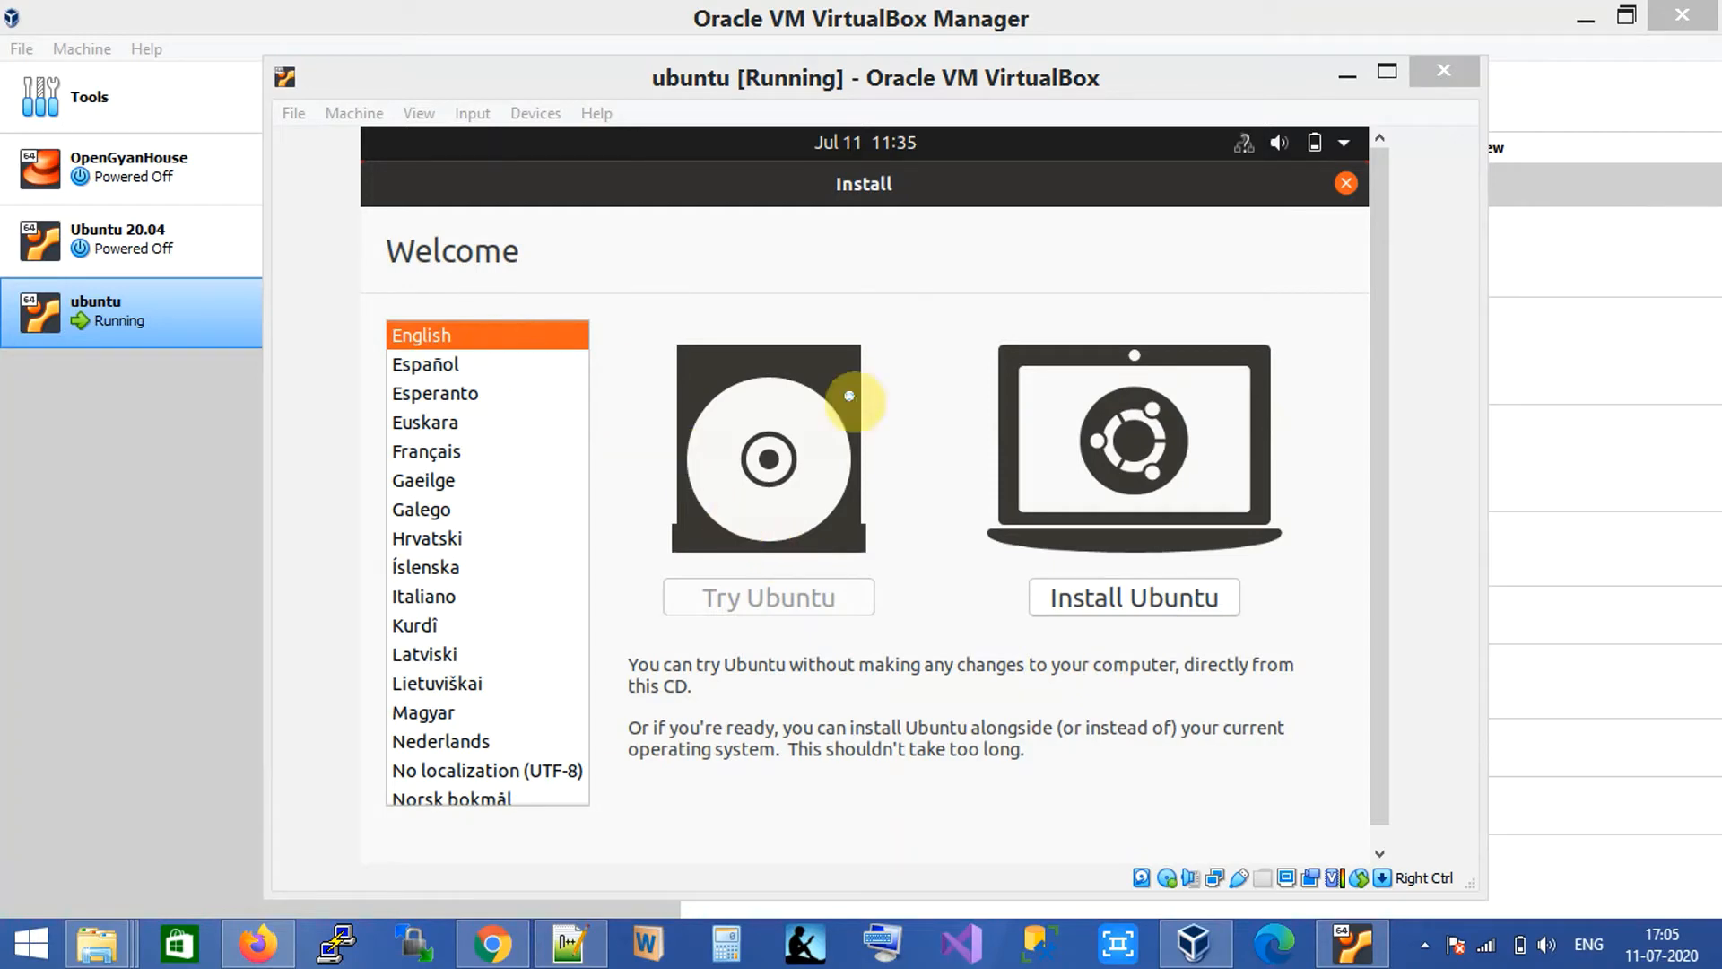
click(1136, 590)
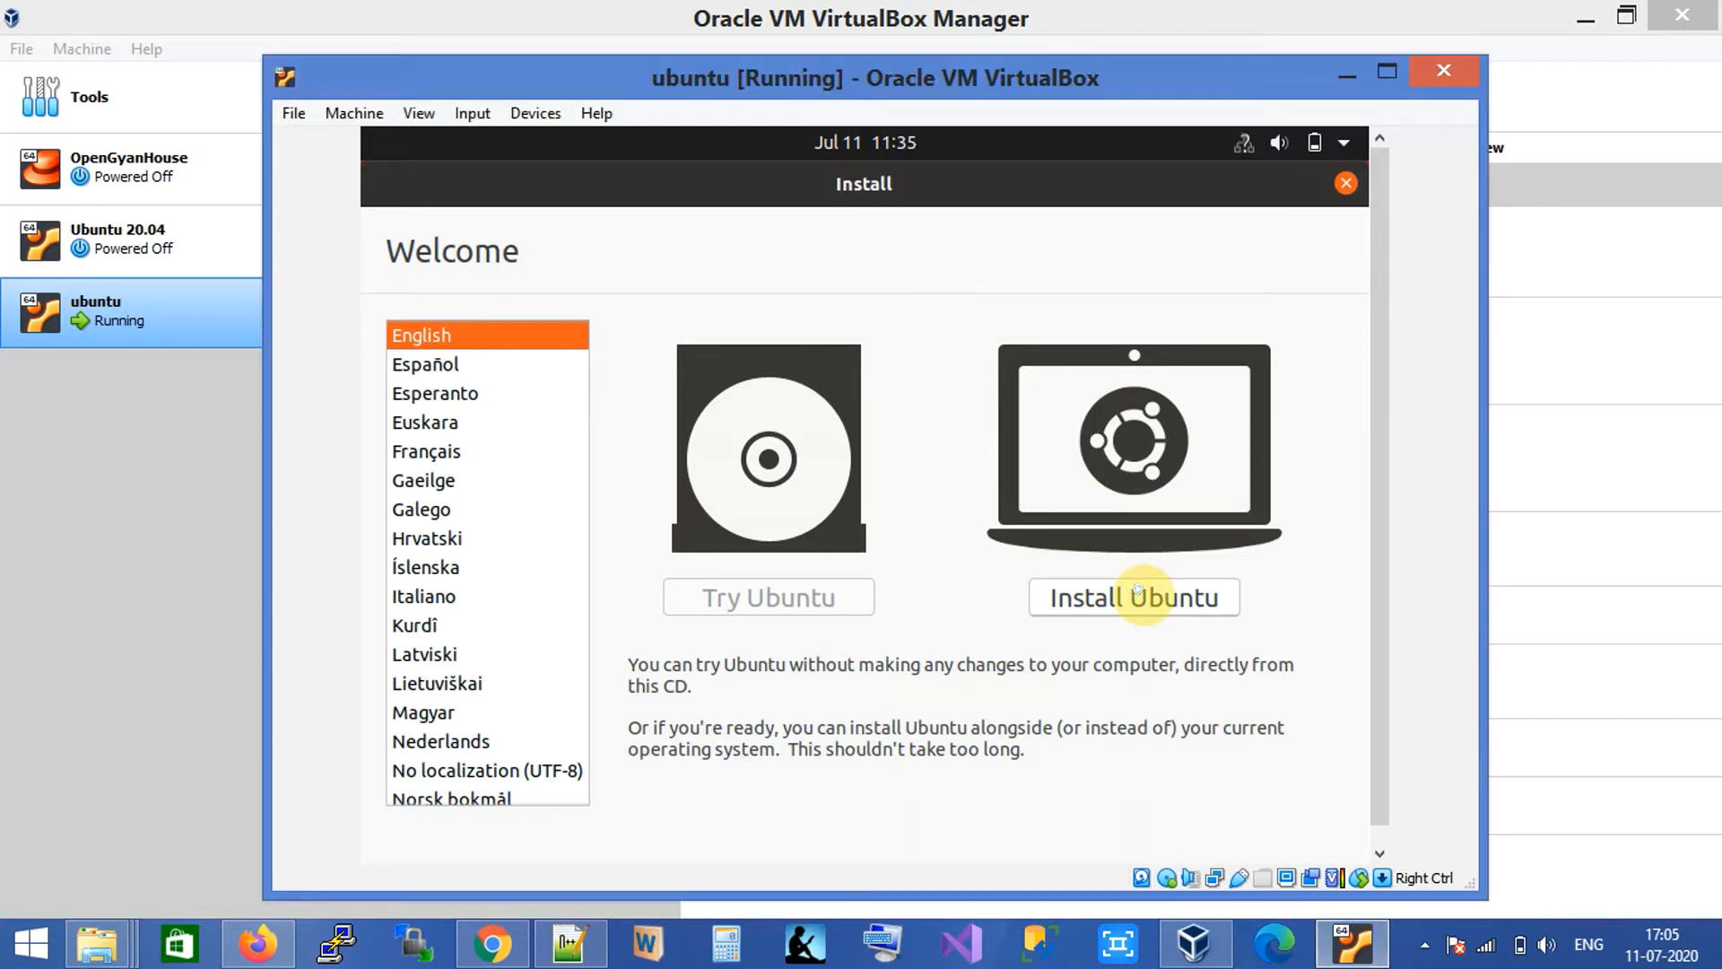
click(1137, 590)
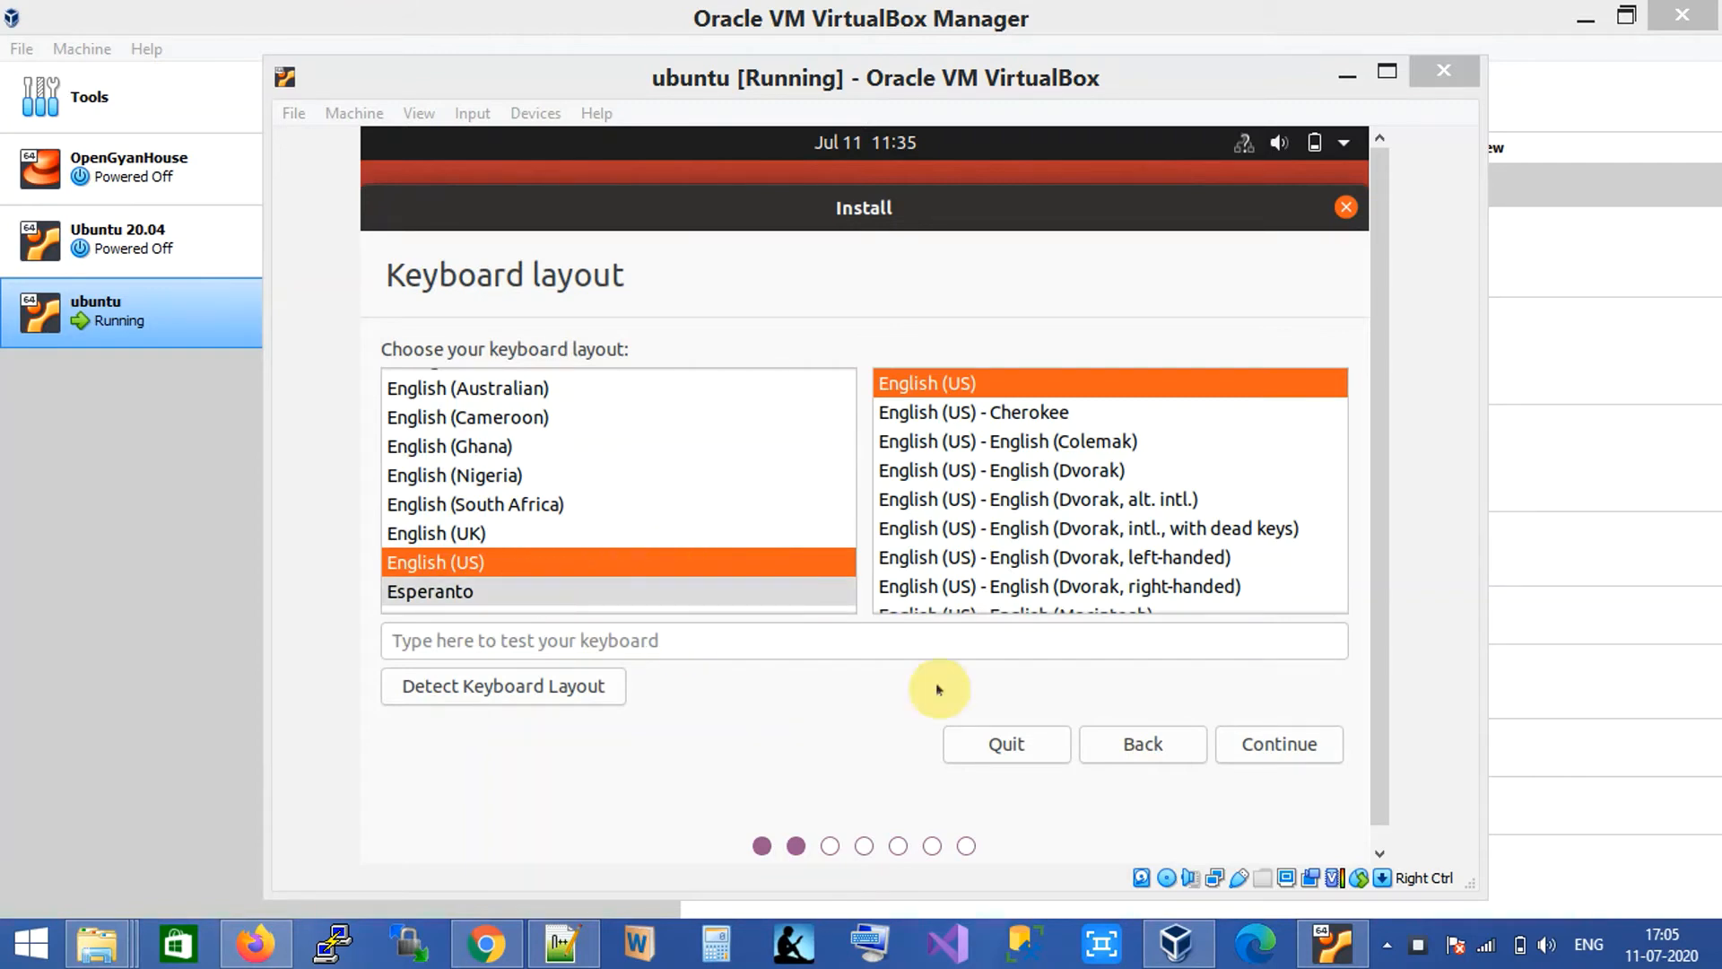
click(1285, 744)
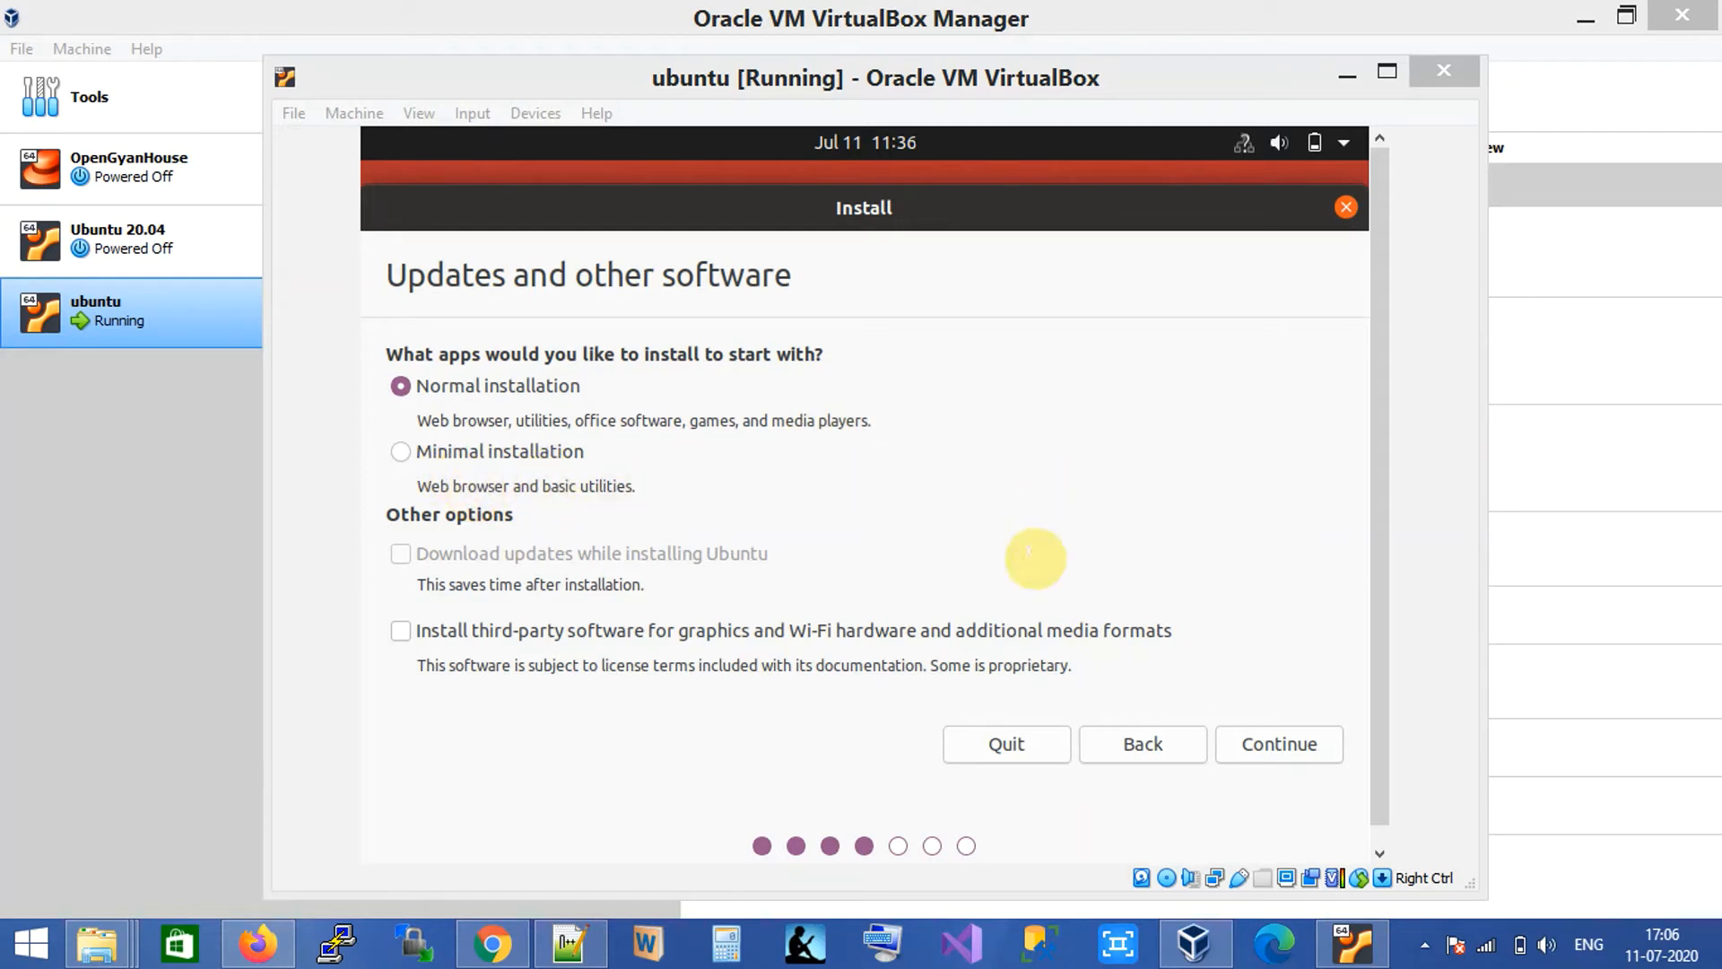
click(1283, 746)
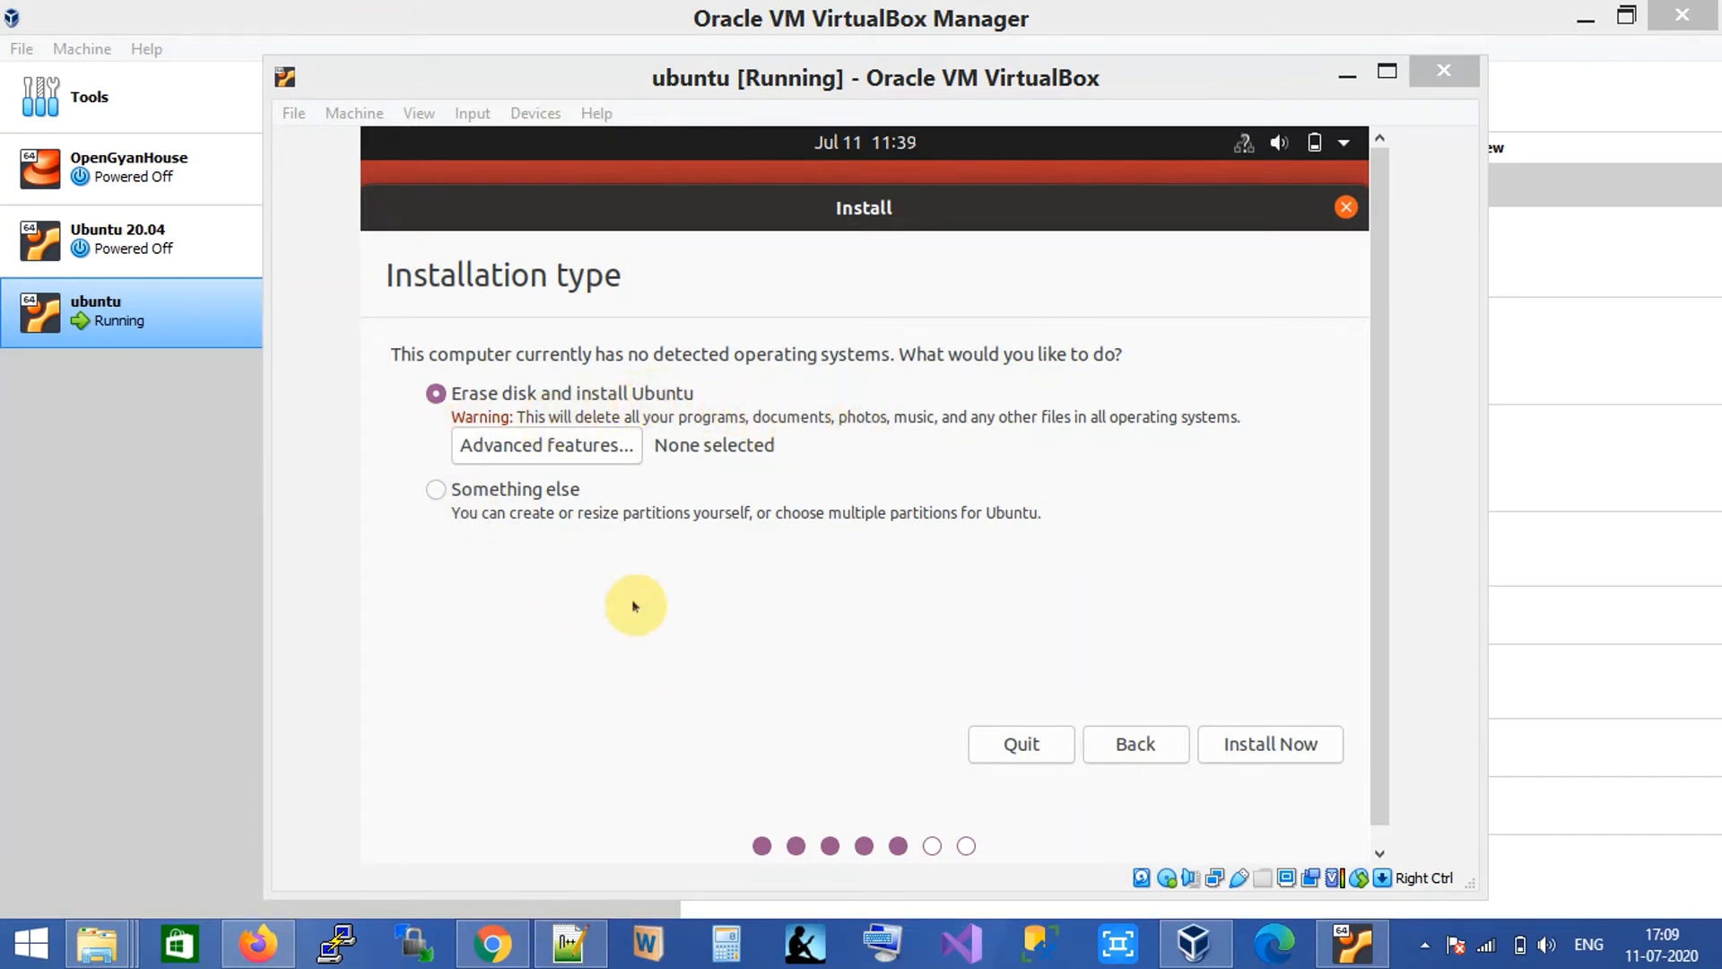
Choose 'Something else' manual partitioning and continue to the partition table.
click(437, 495)
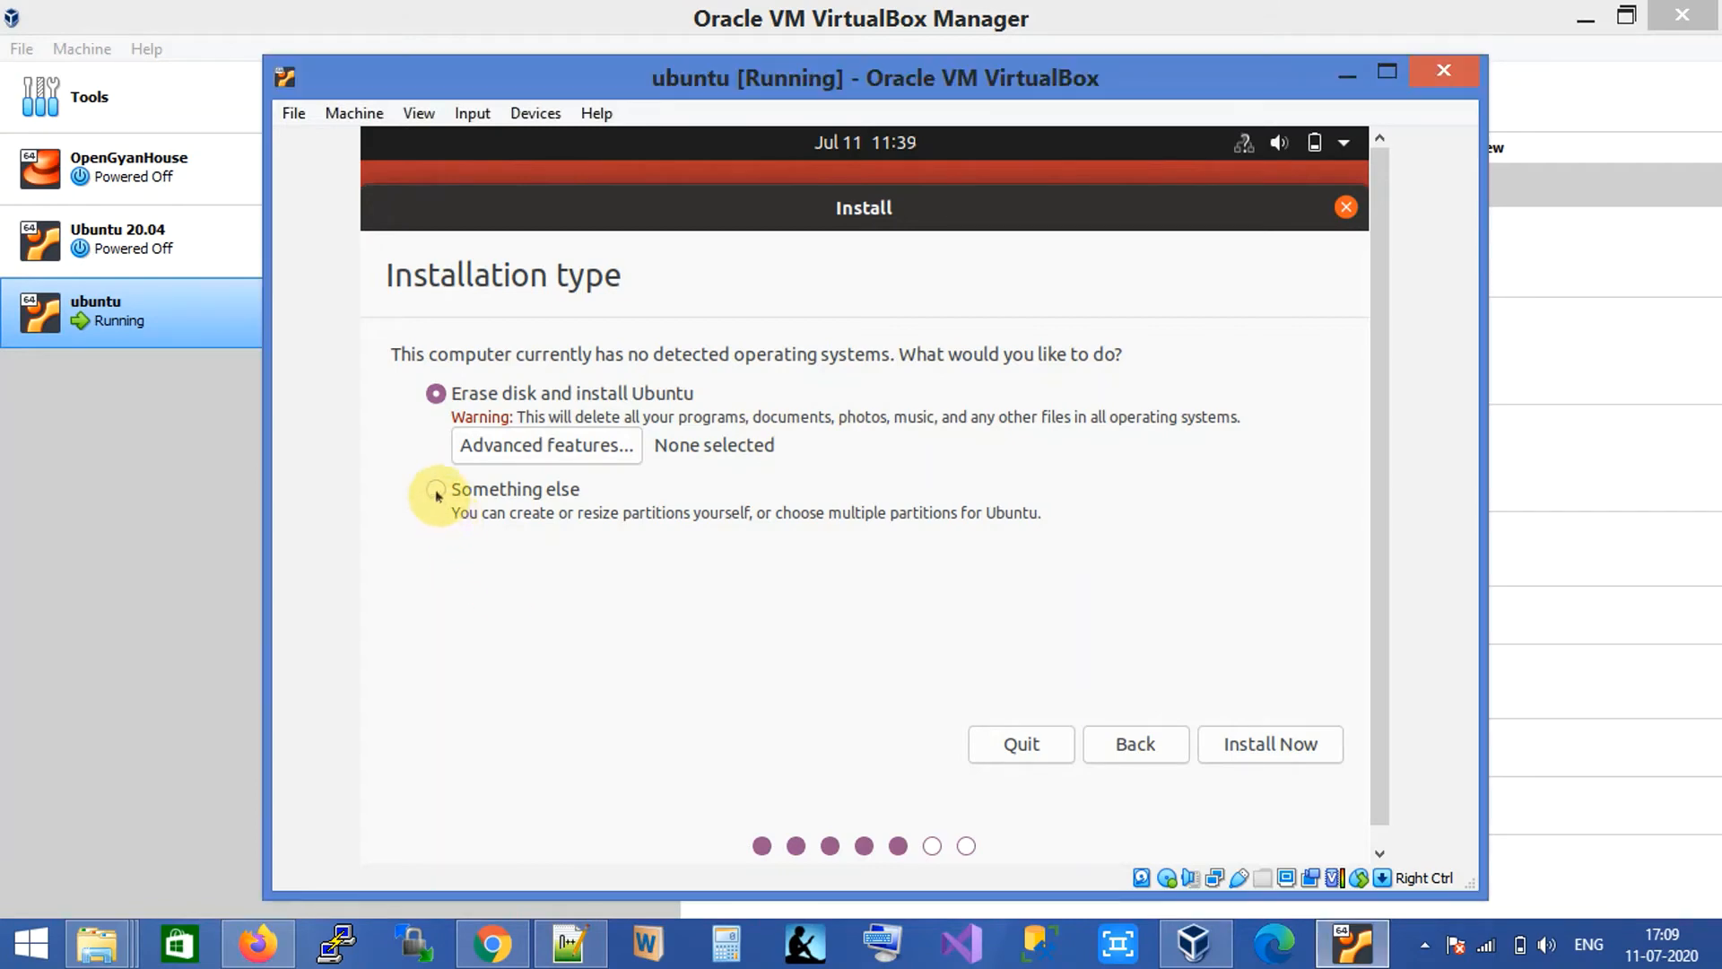
click(438, 493)
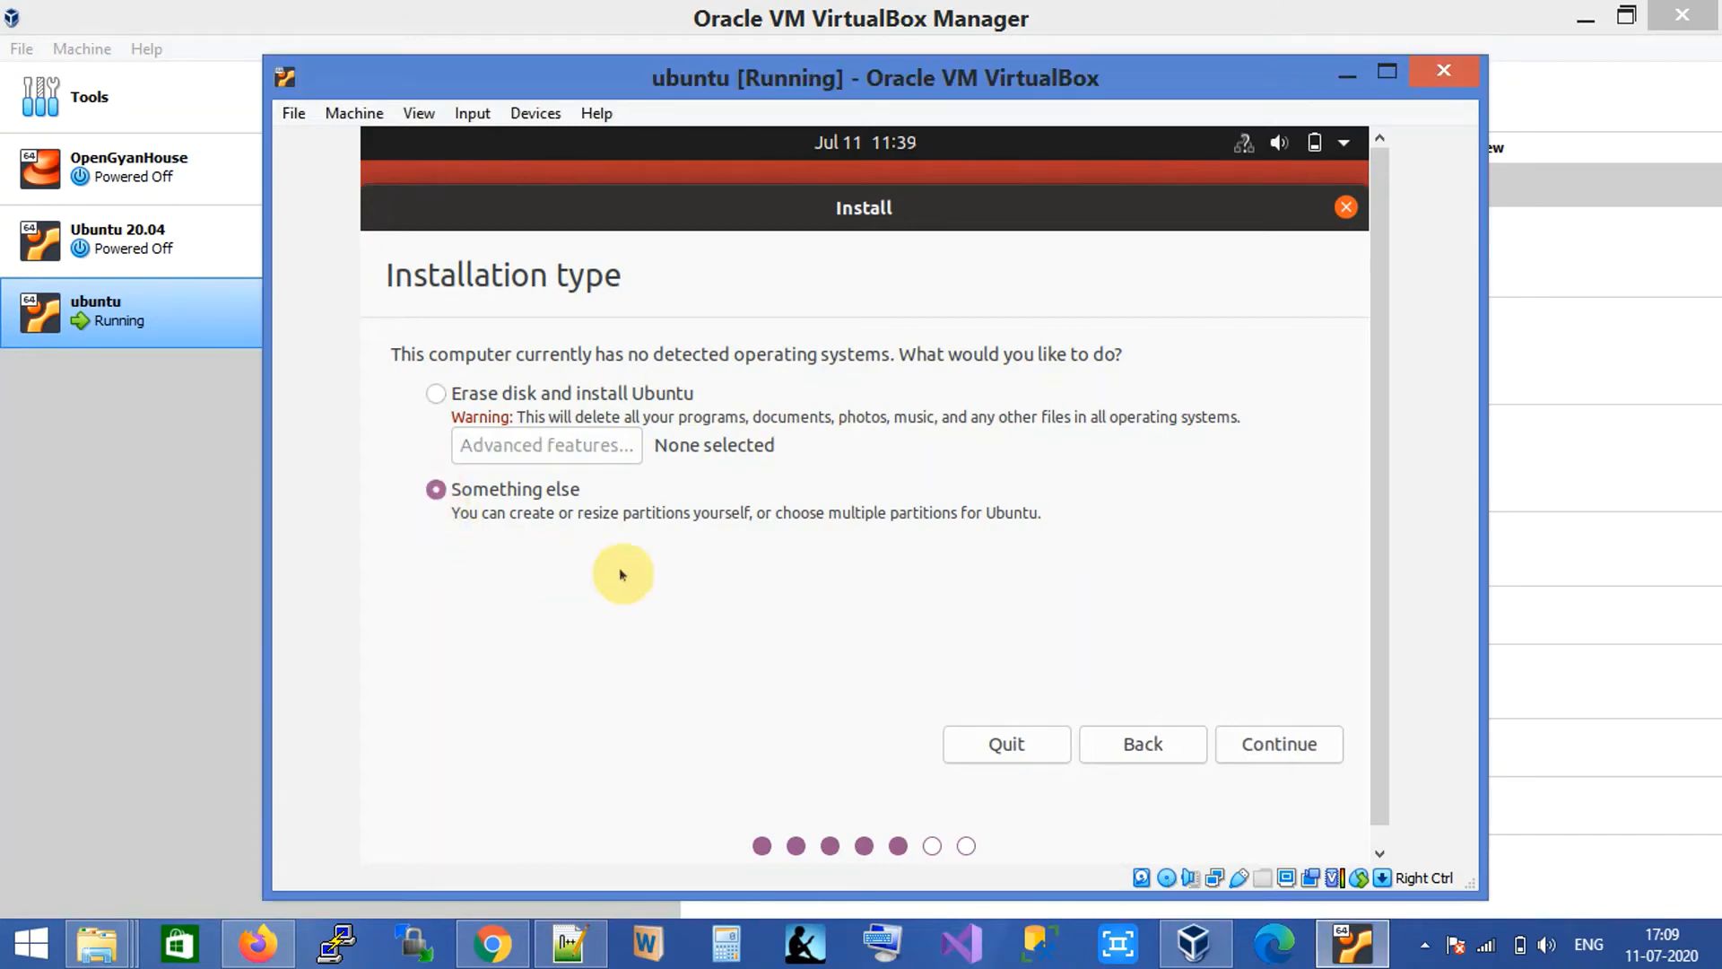
click(1270, 745)
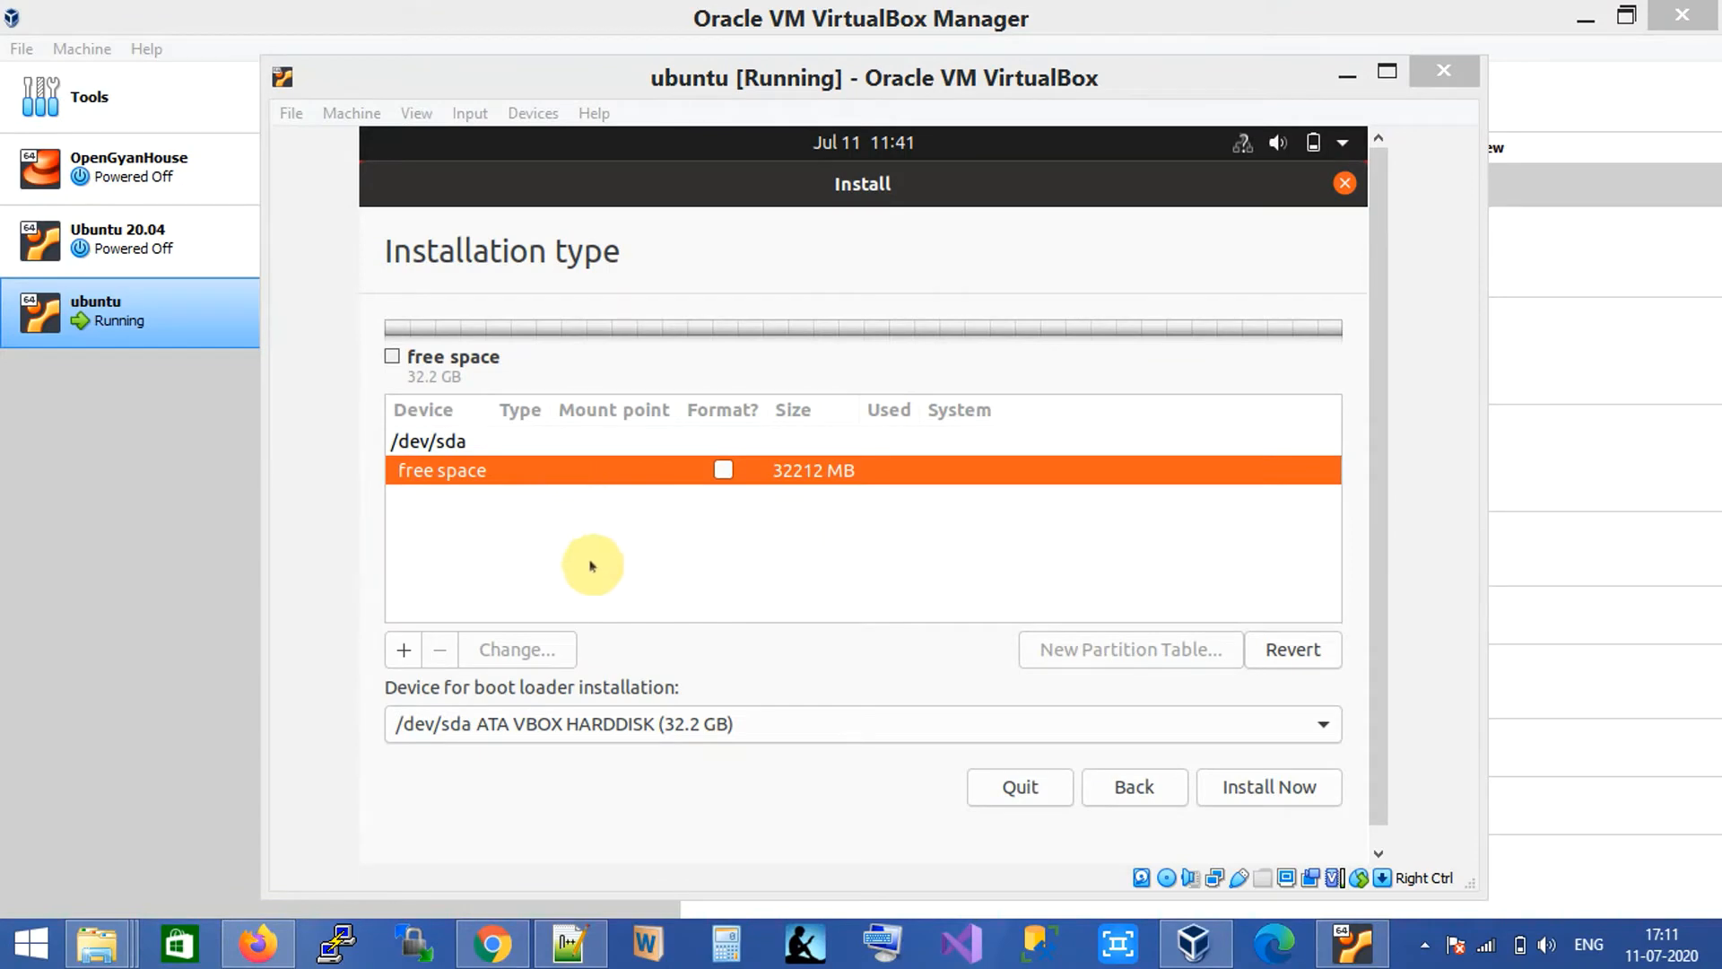
Create a new partition in the free space, formatted XFS and mounted at /.
click(403, 652)
click(403, 651)
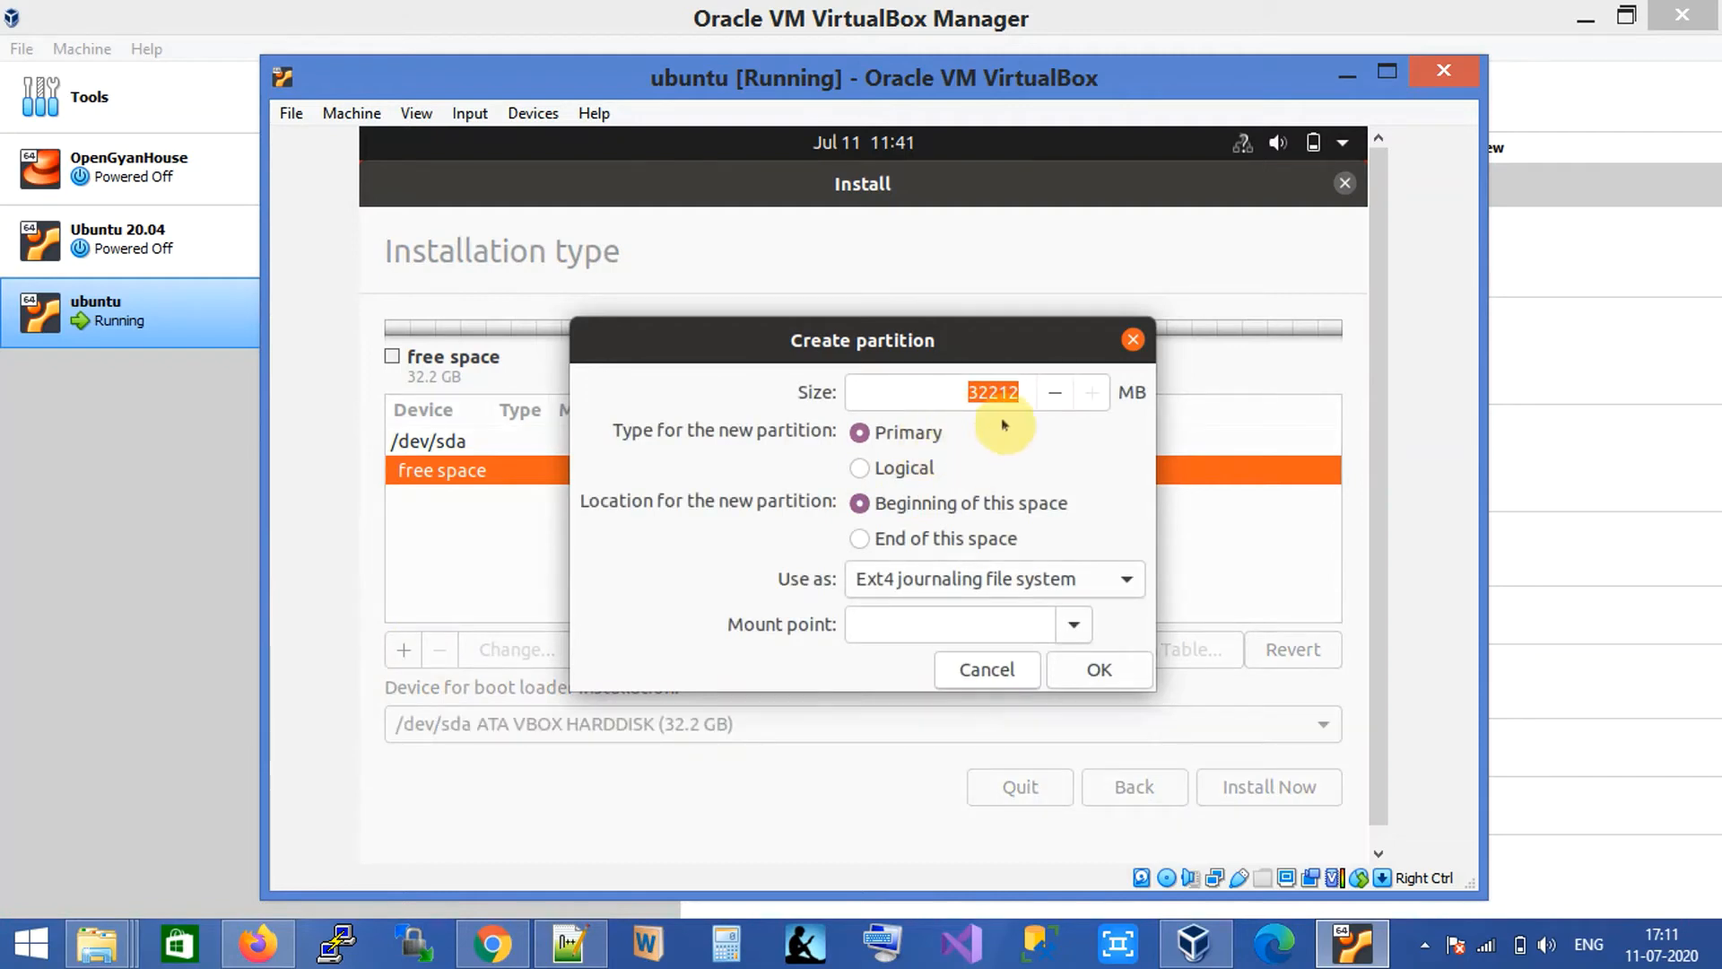
click(1073, 625)
click(854, 296)
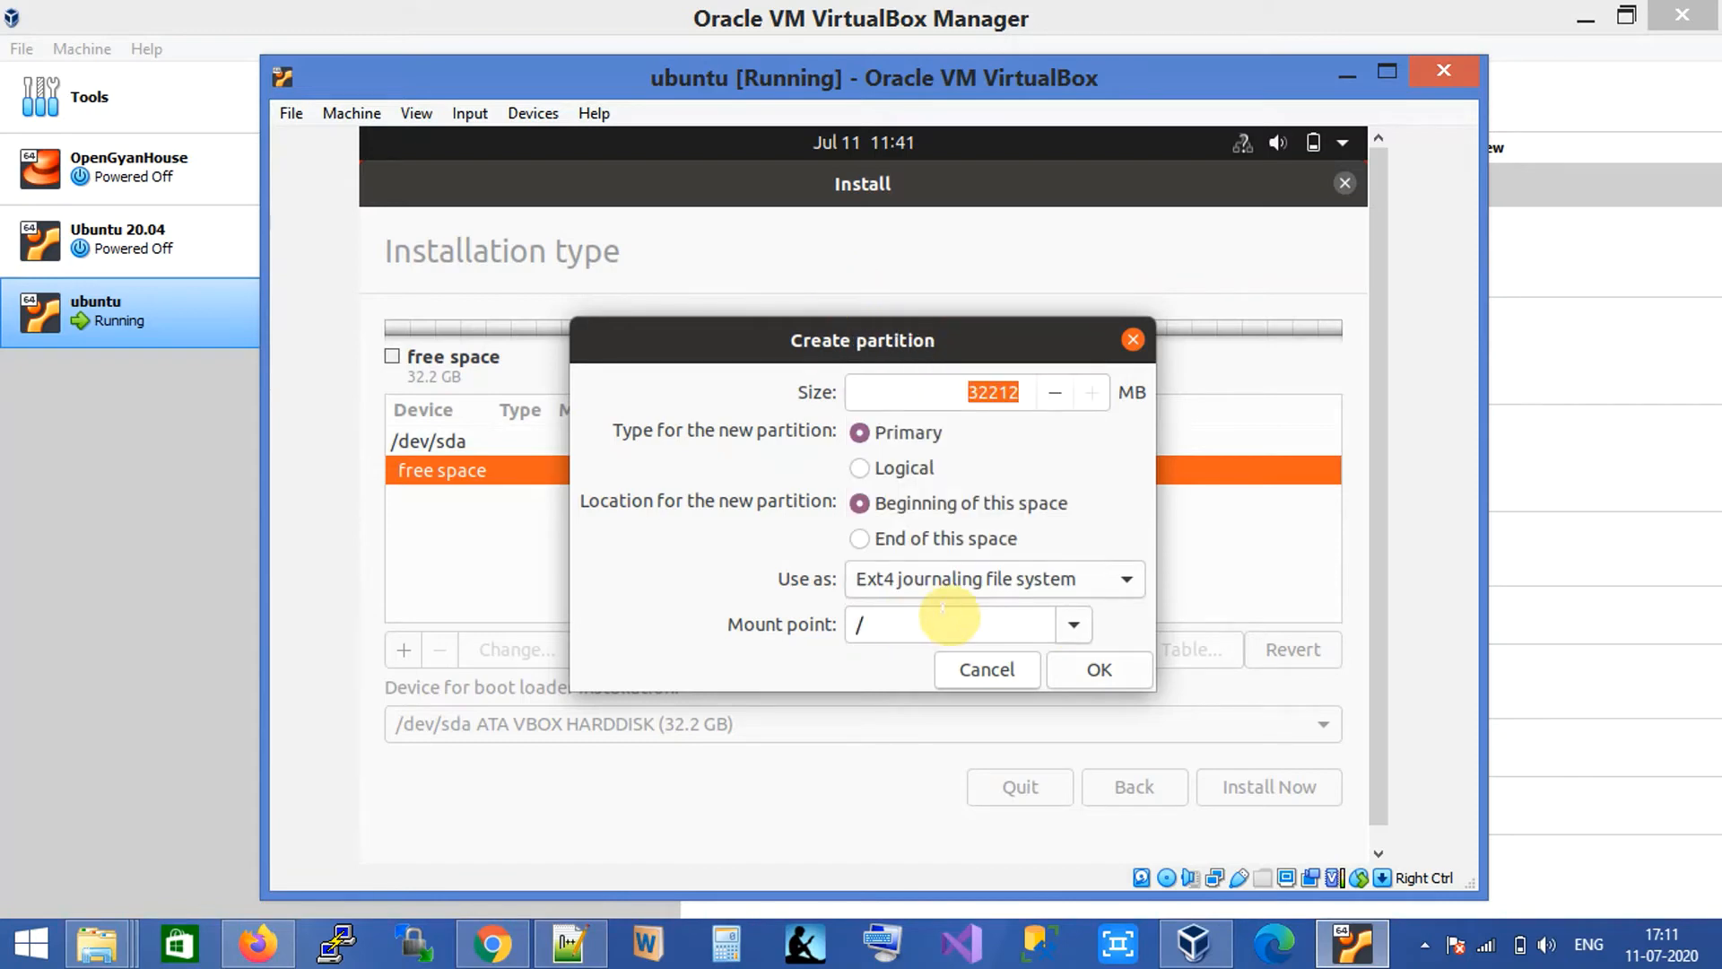
click(1091, 584)
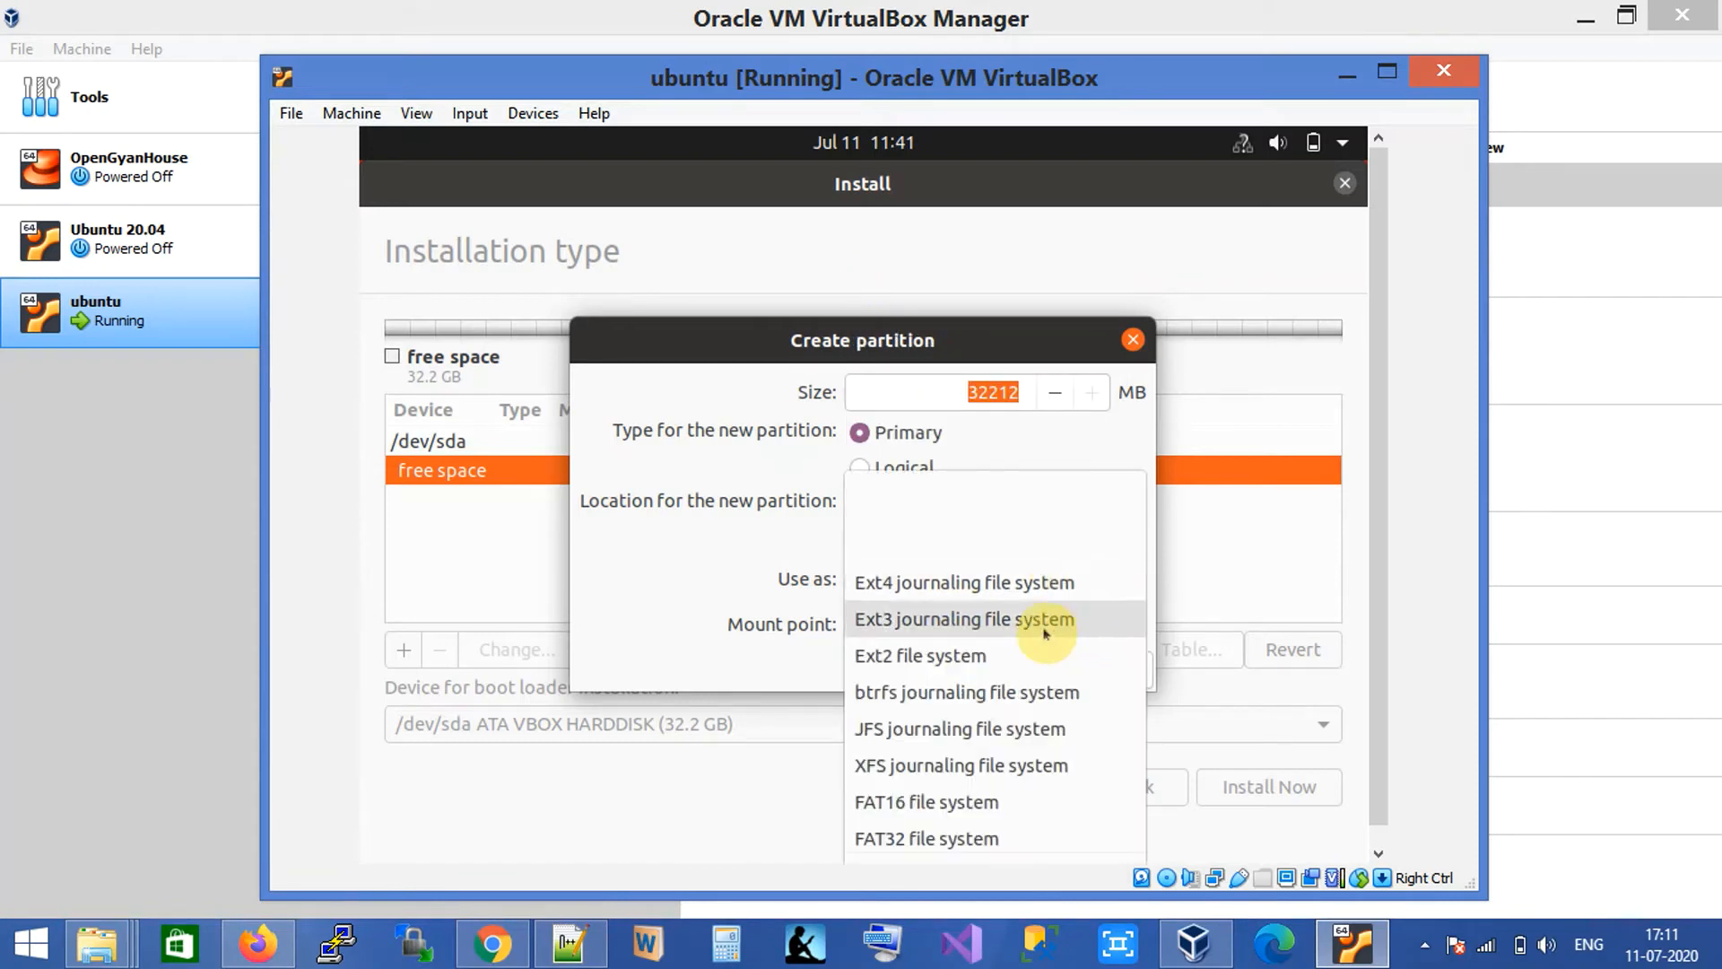
click(1039, 773)
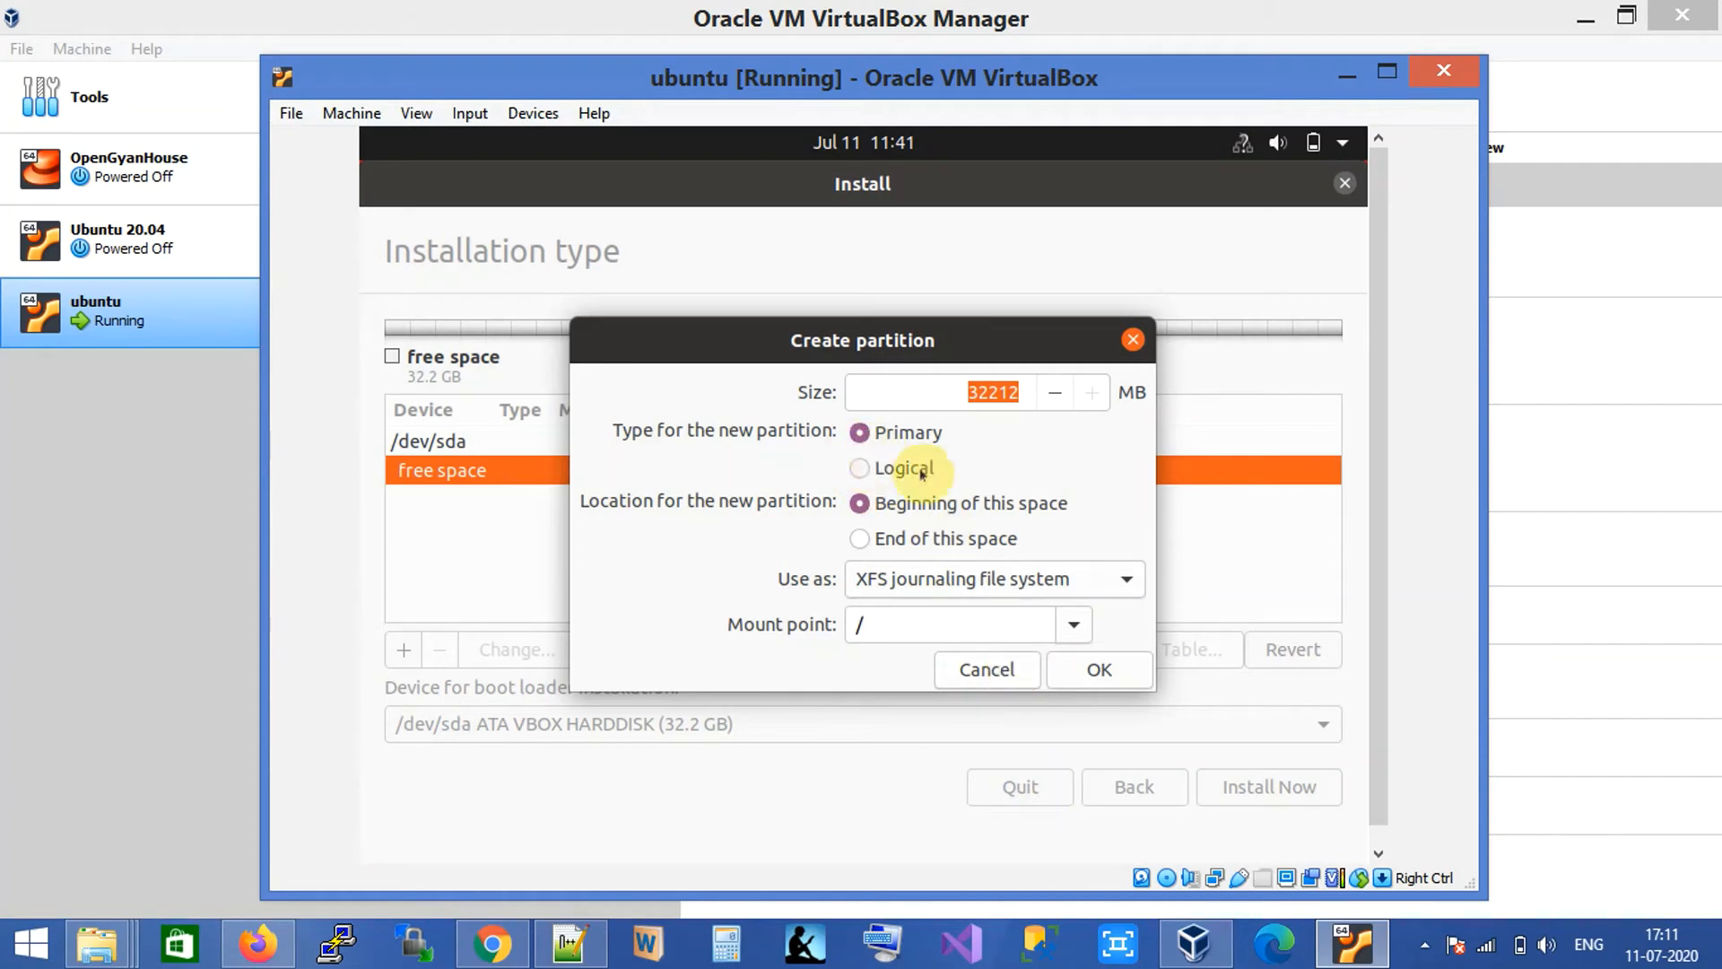
click(1101, 669)
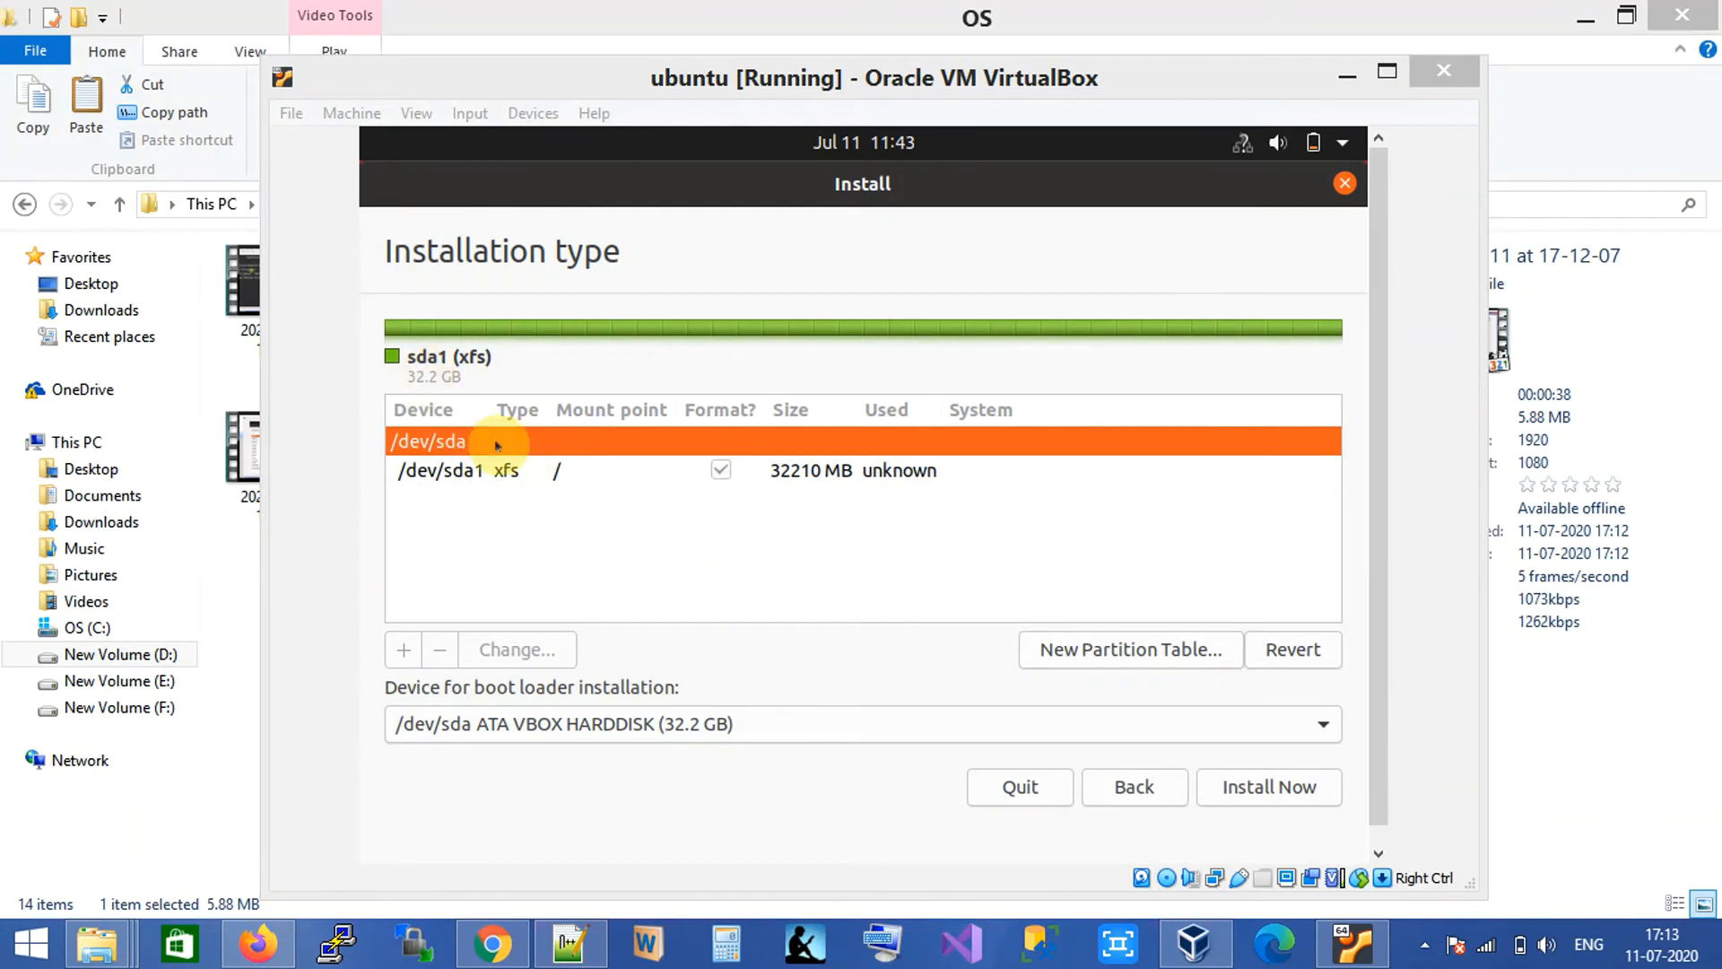
Install onto the sda1 XFS partition, confirm writing changes, and keep the Kolkata time zone.
click(567, 470)
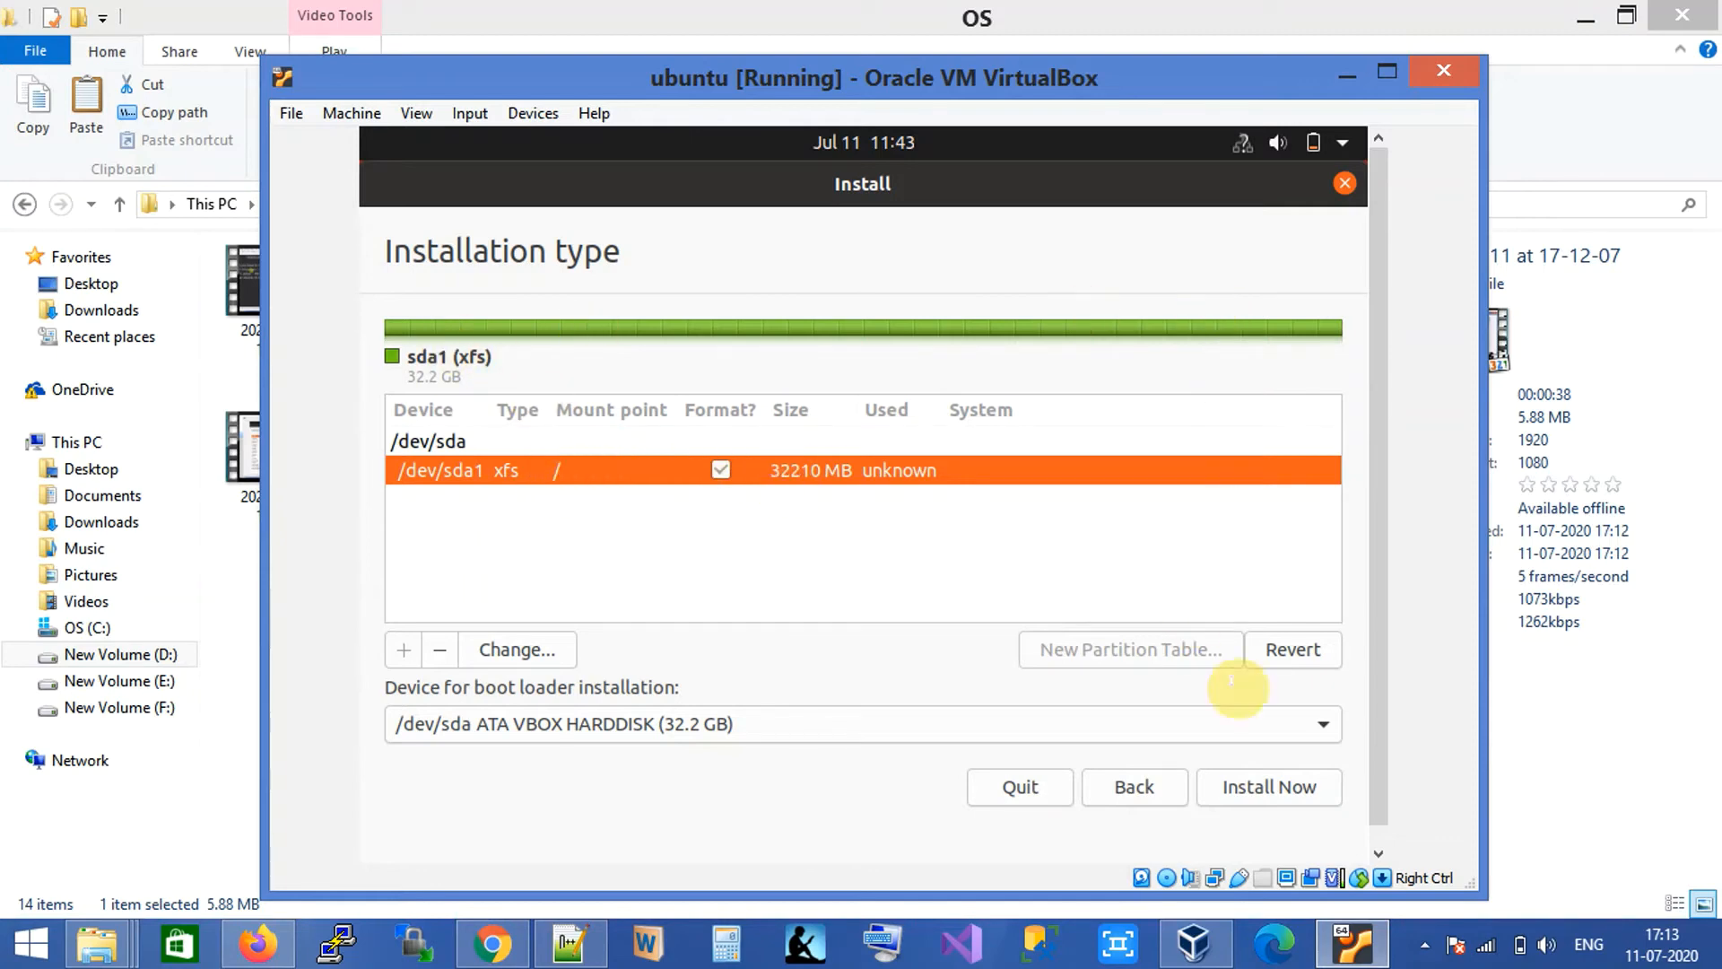
click(1280, 773)
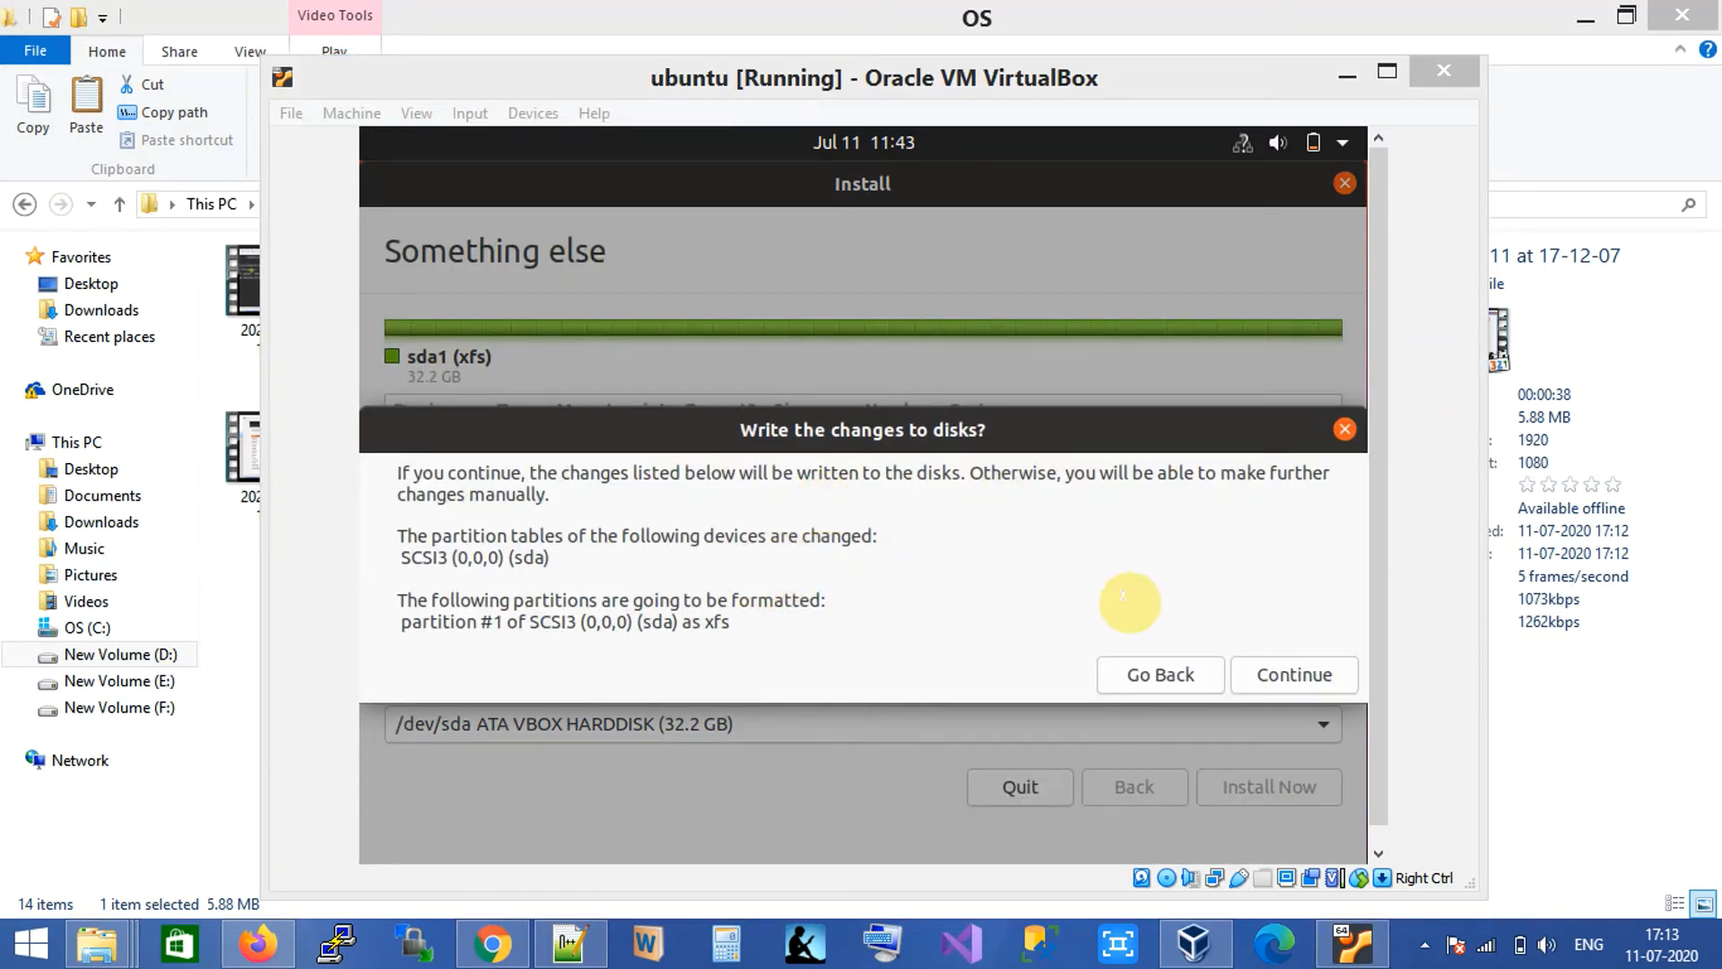
click(1298, 673)
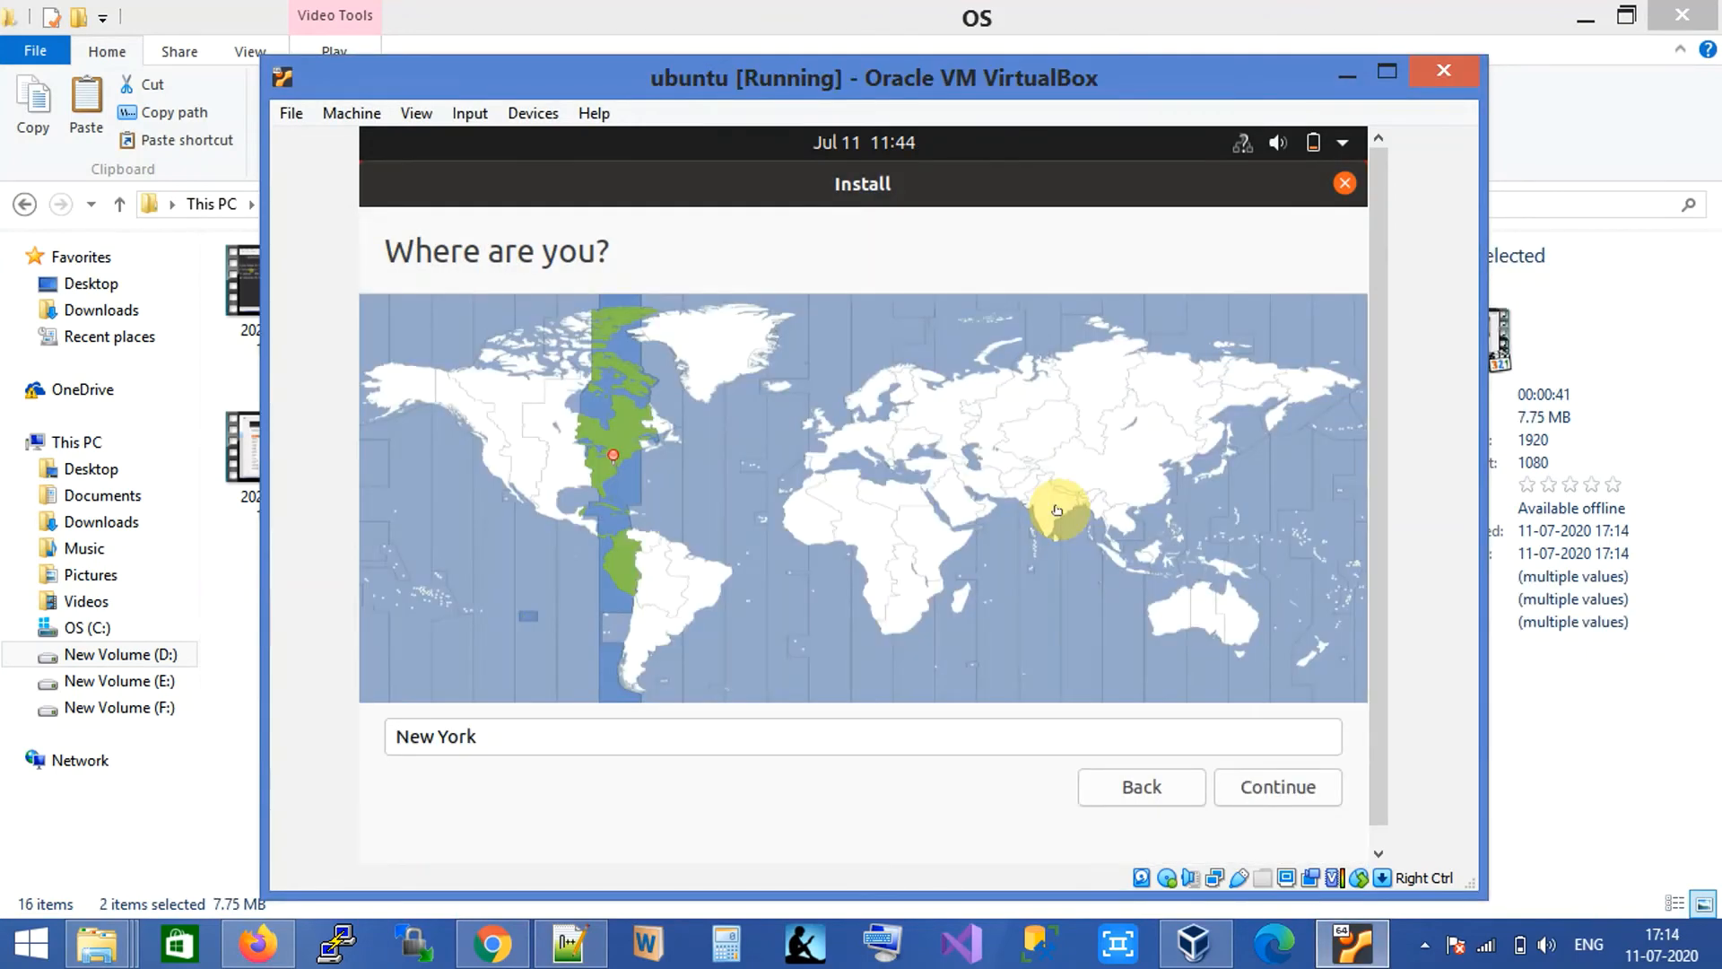
click(1057, 510)
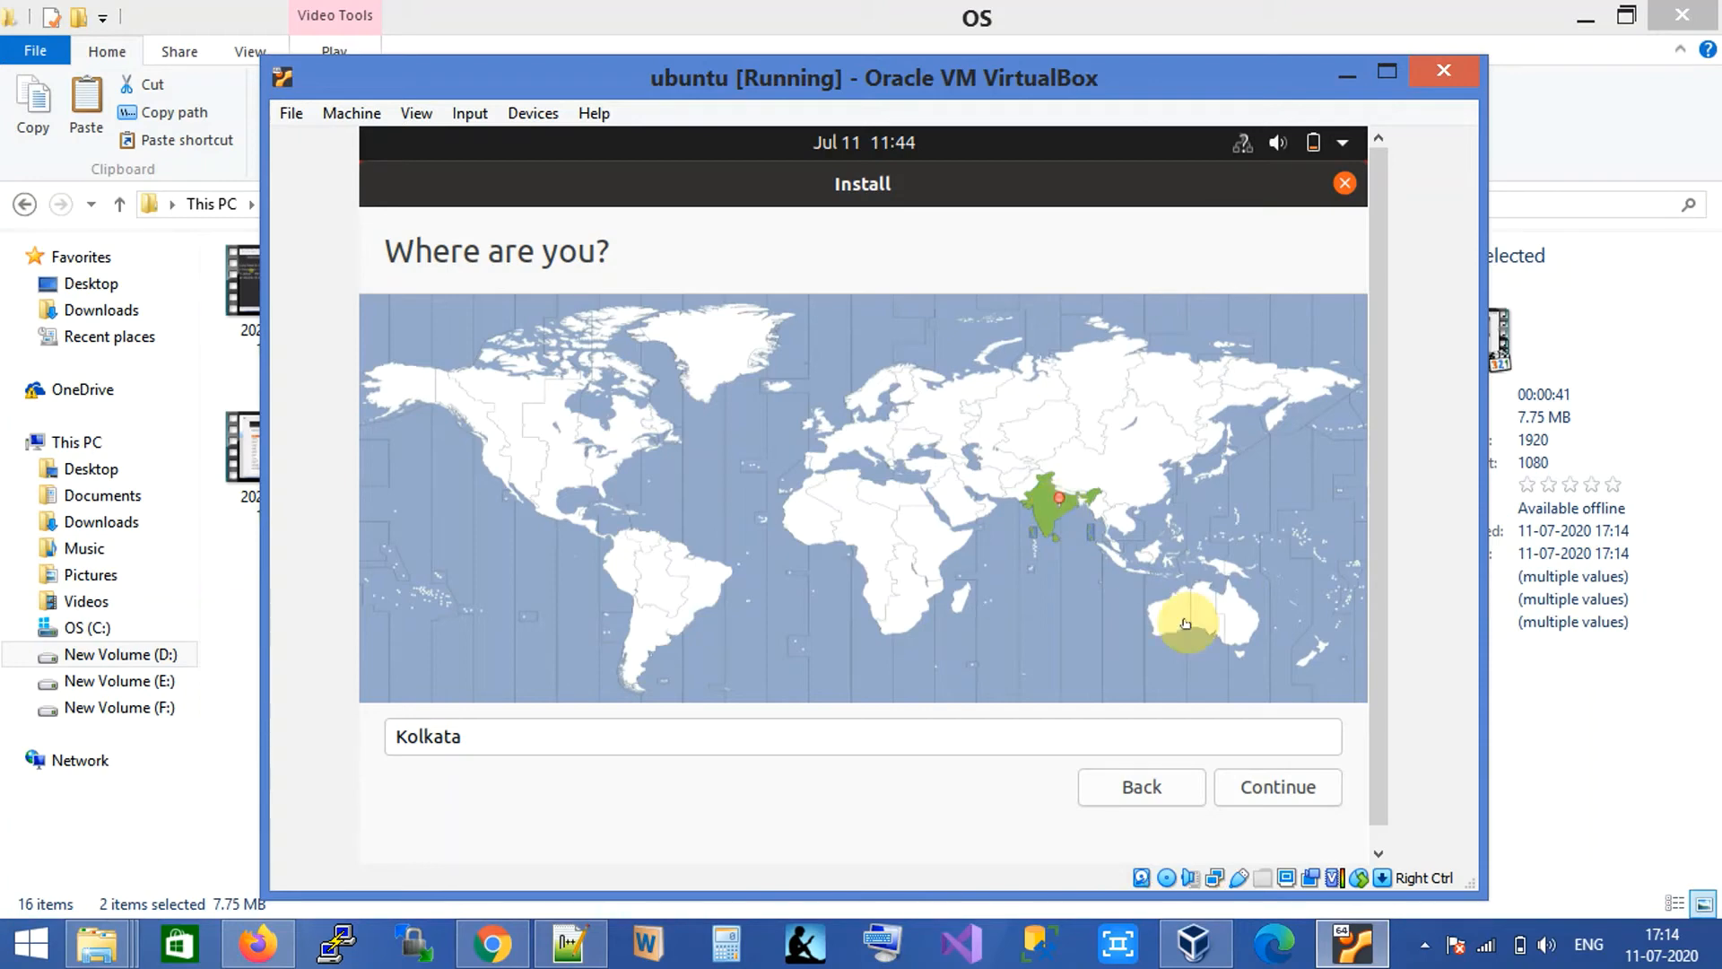
click(1284, 787)
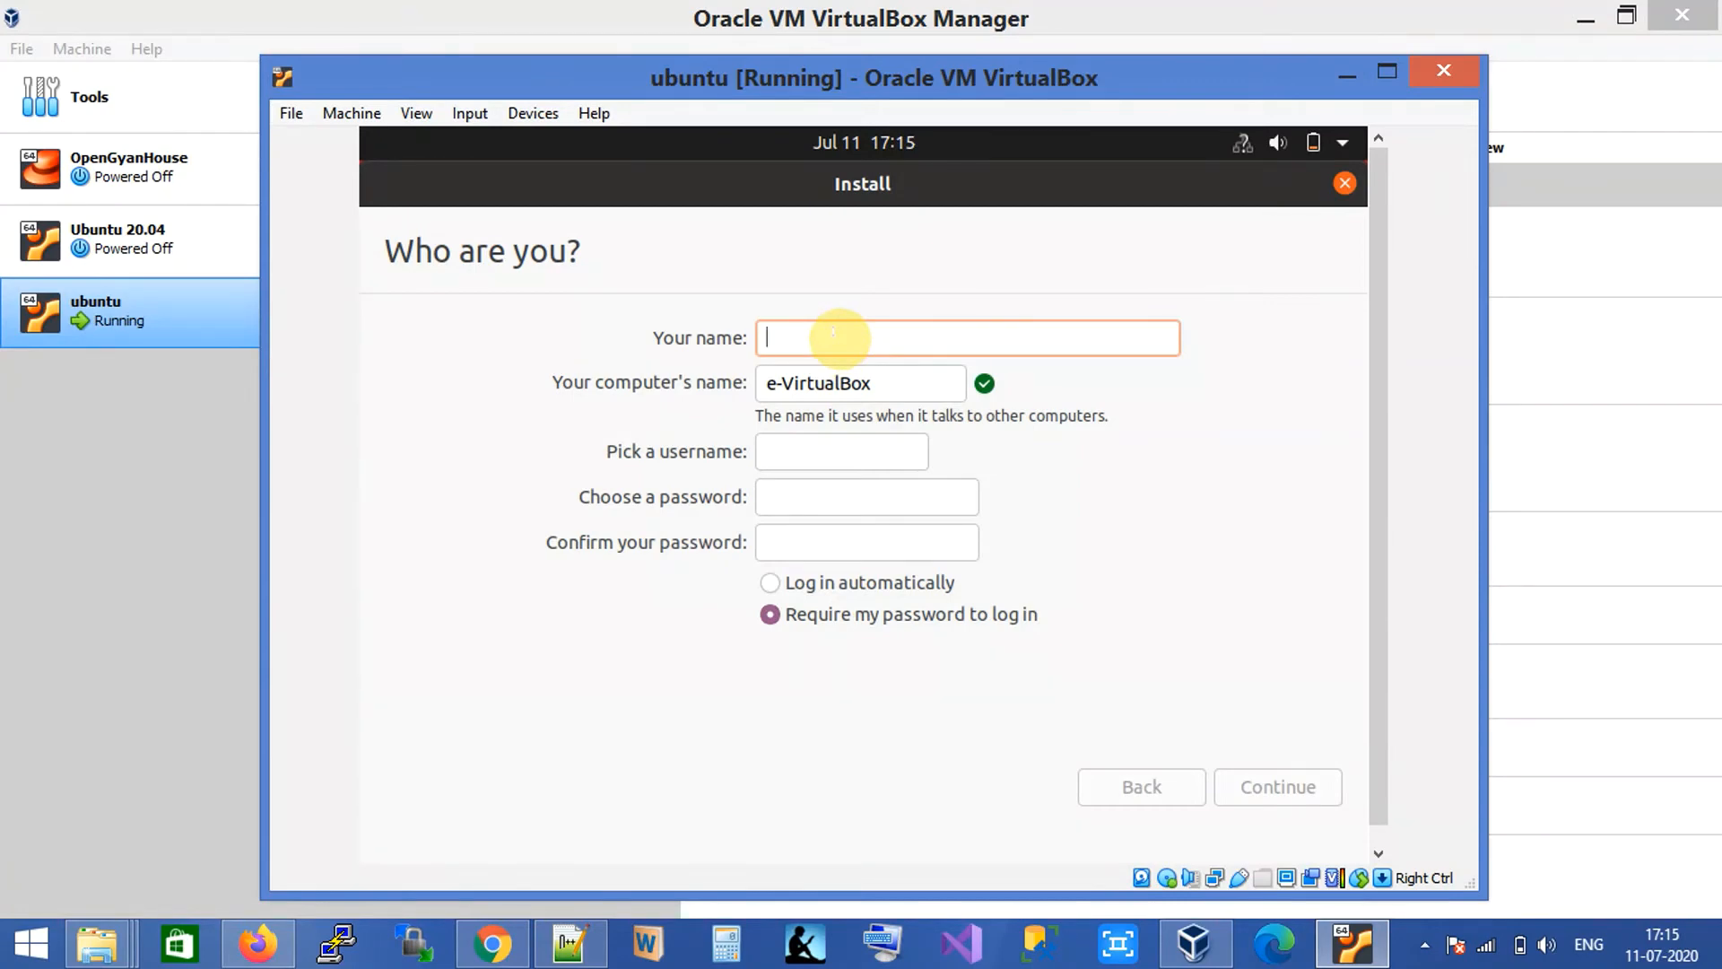
Enter the user's full name and replace the suggested username with a corrected one.
text(ra)
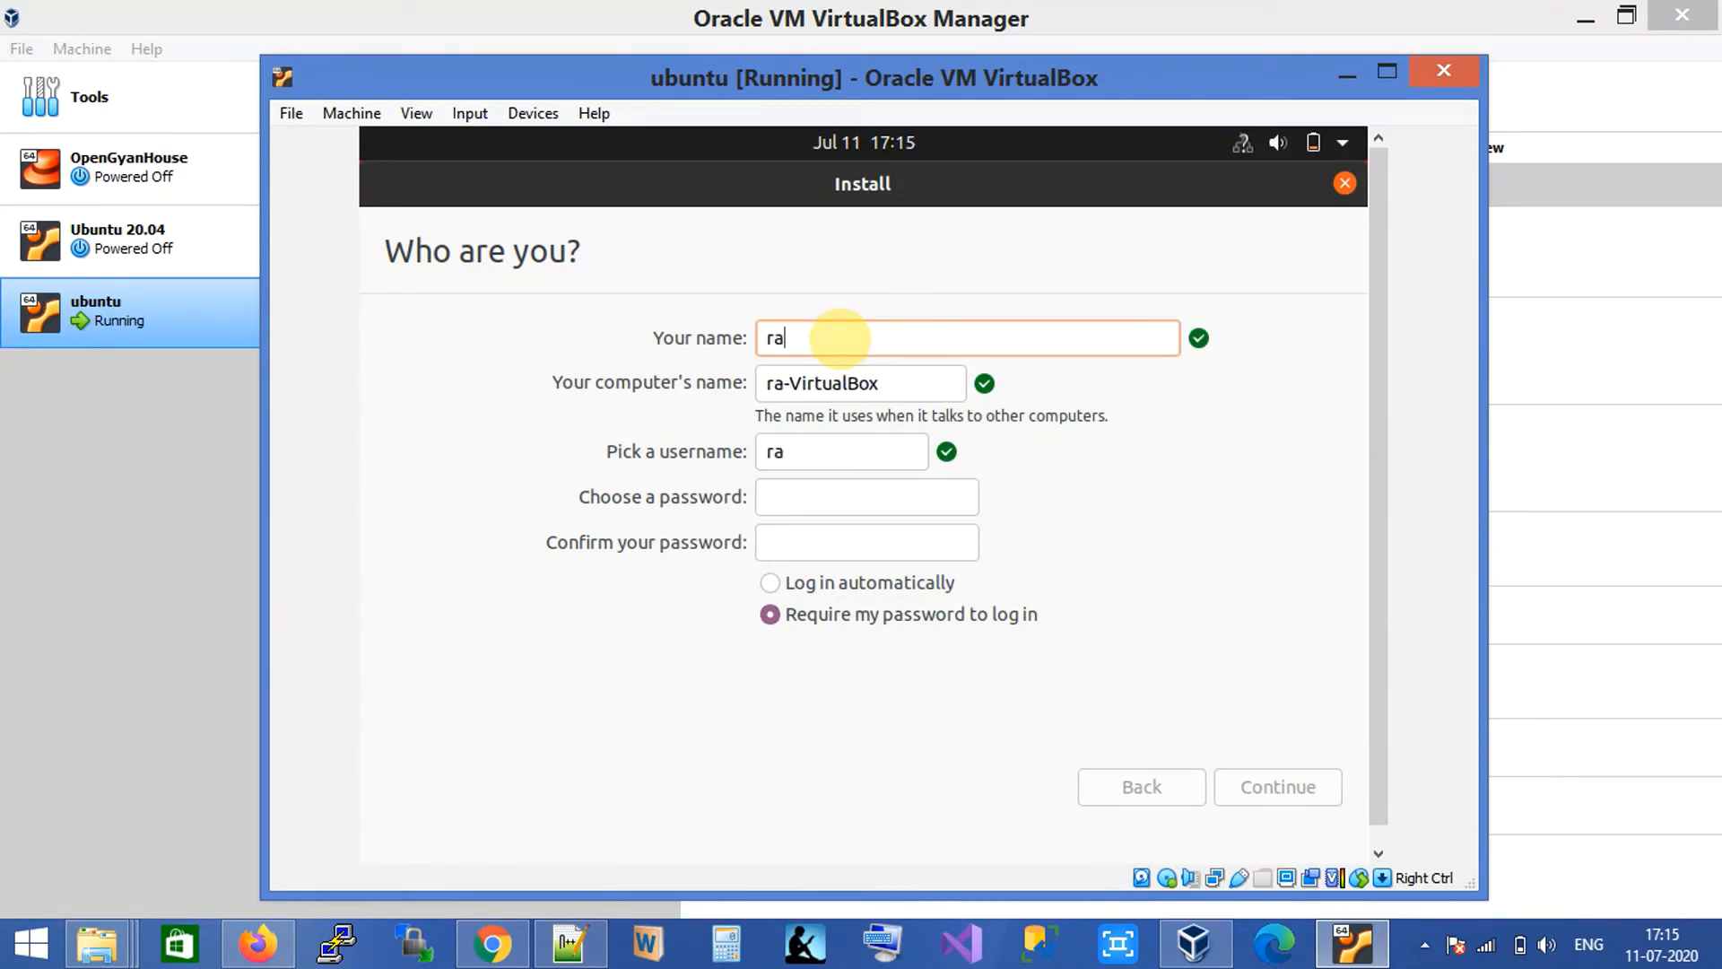
text(vee)
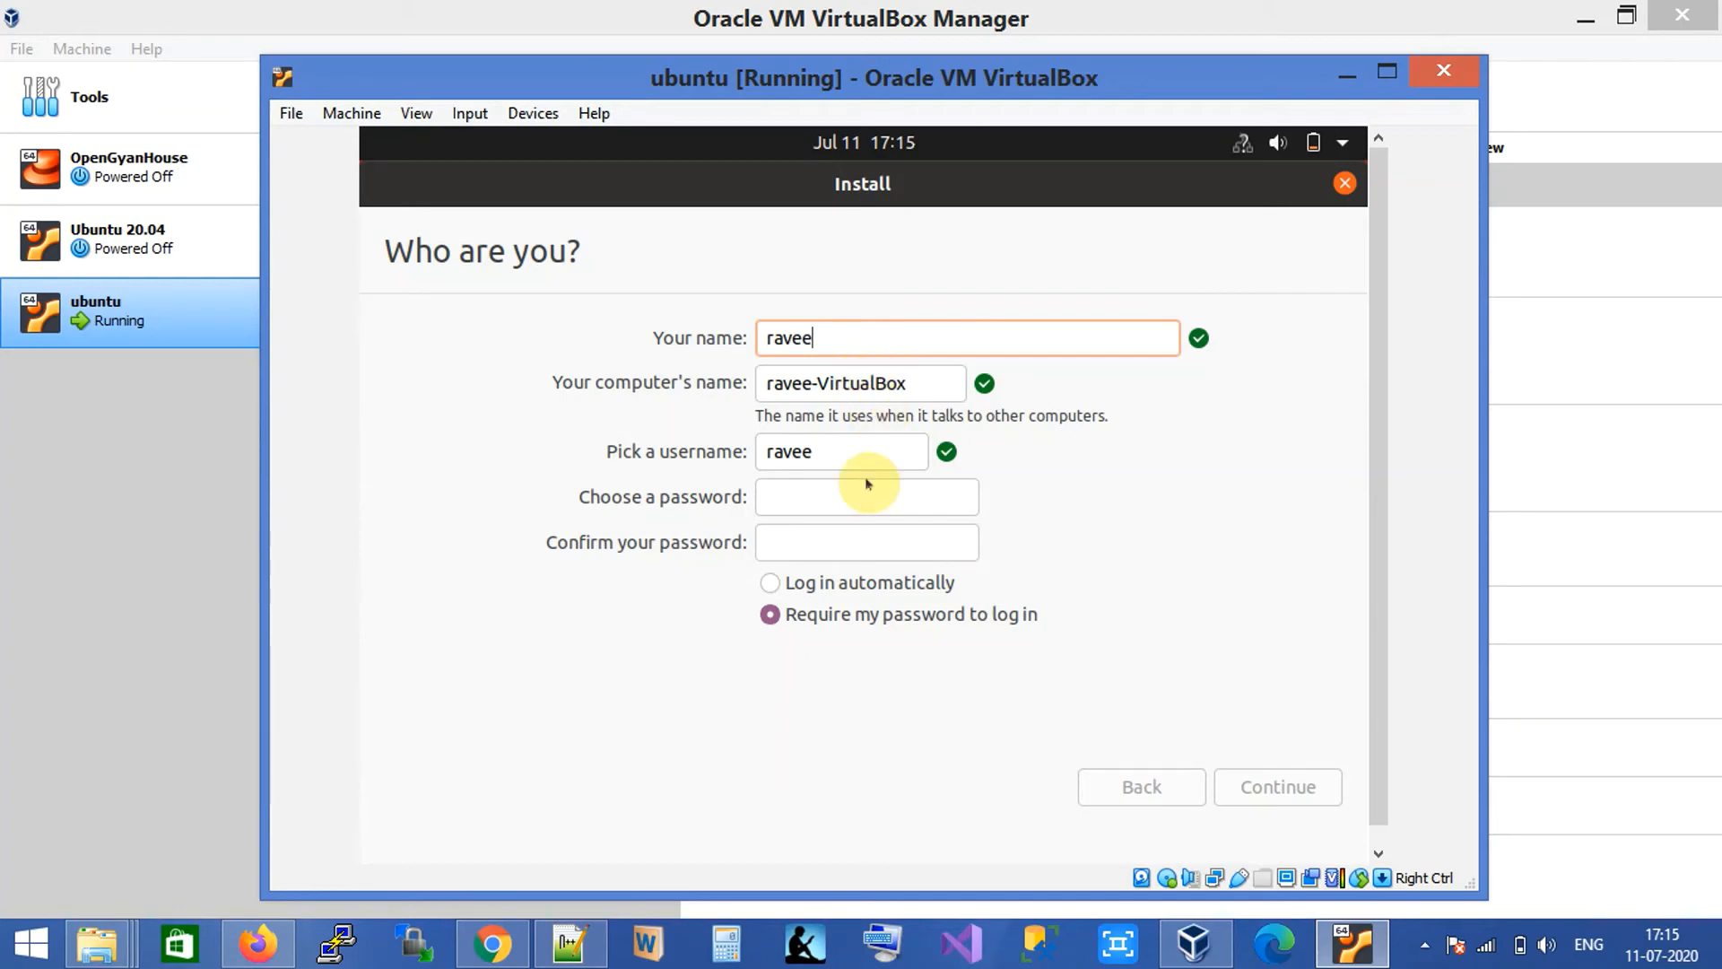
drag(821, 453, 731, 437)
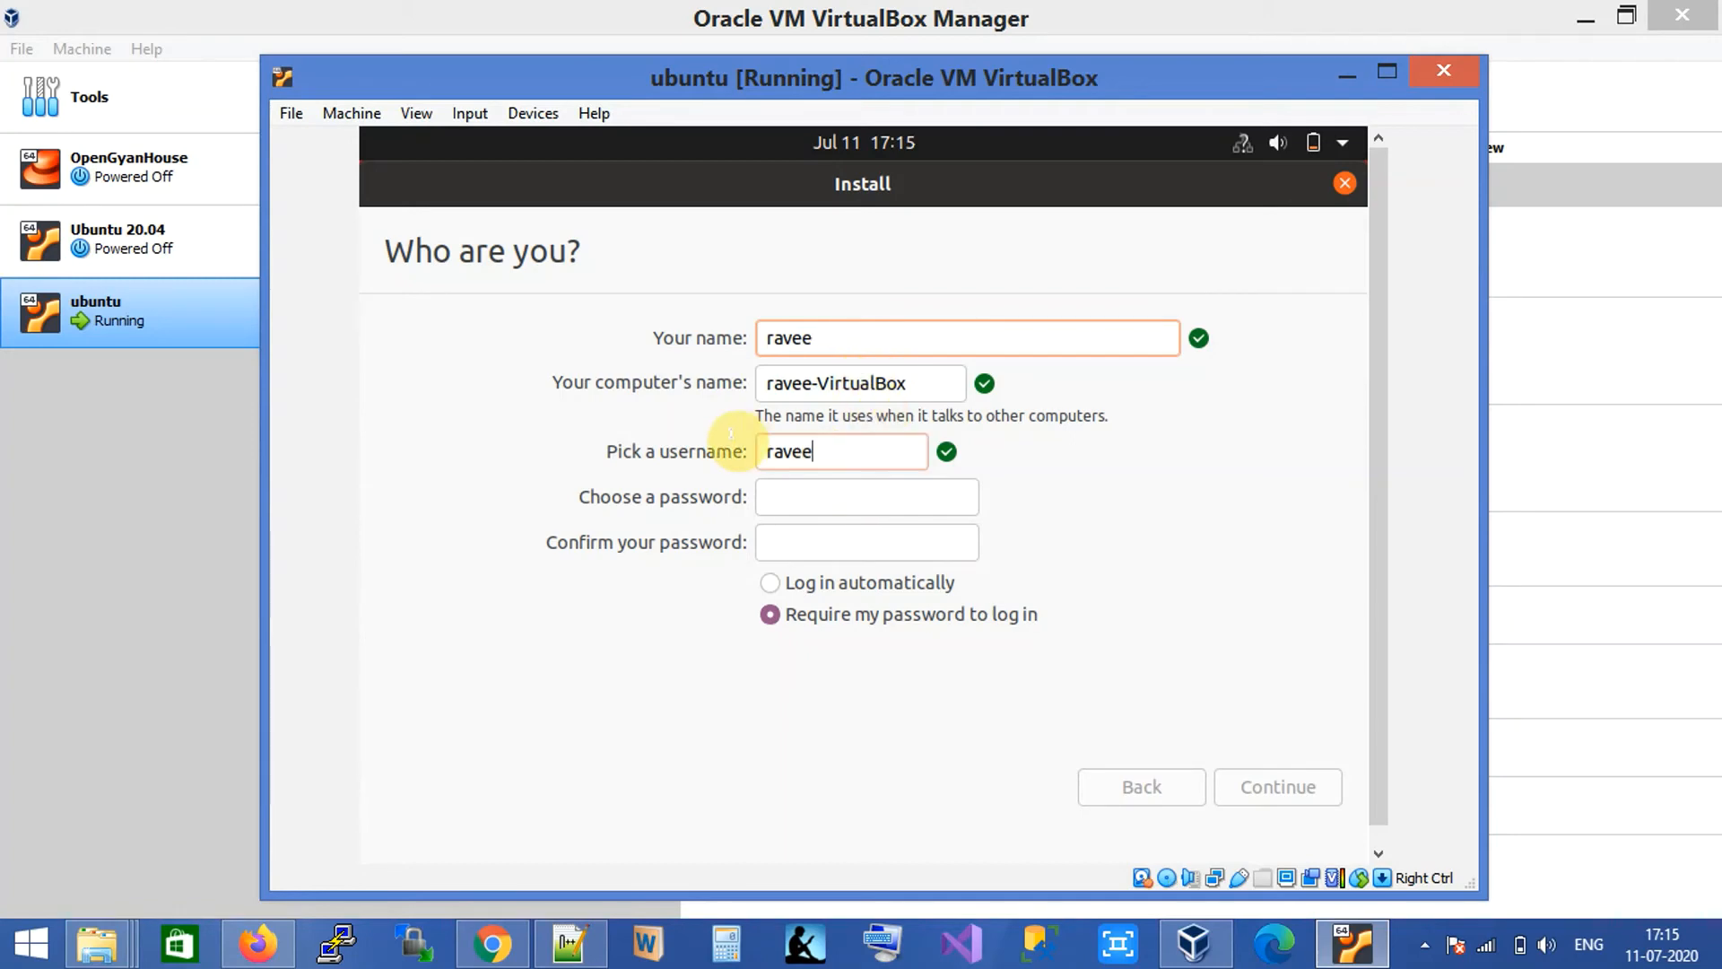
key(BackSpace)
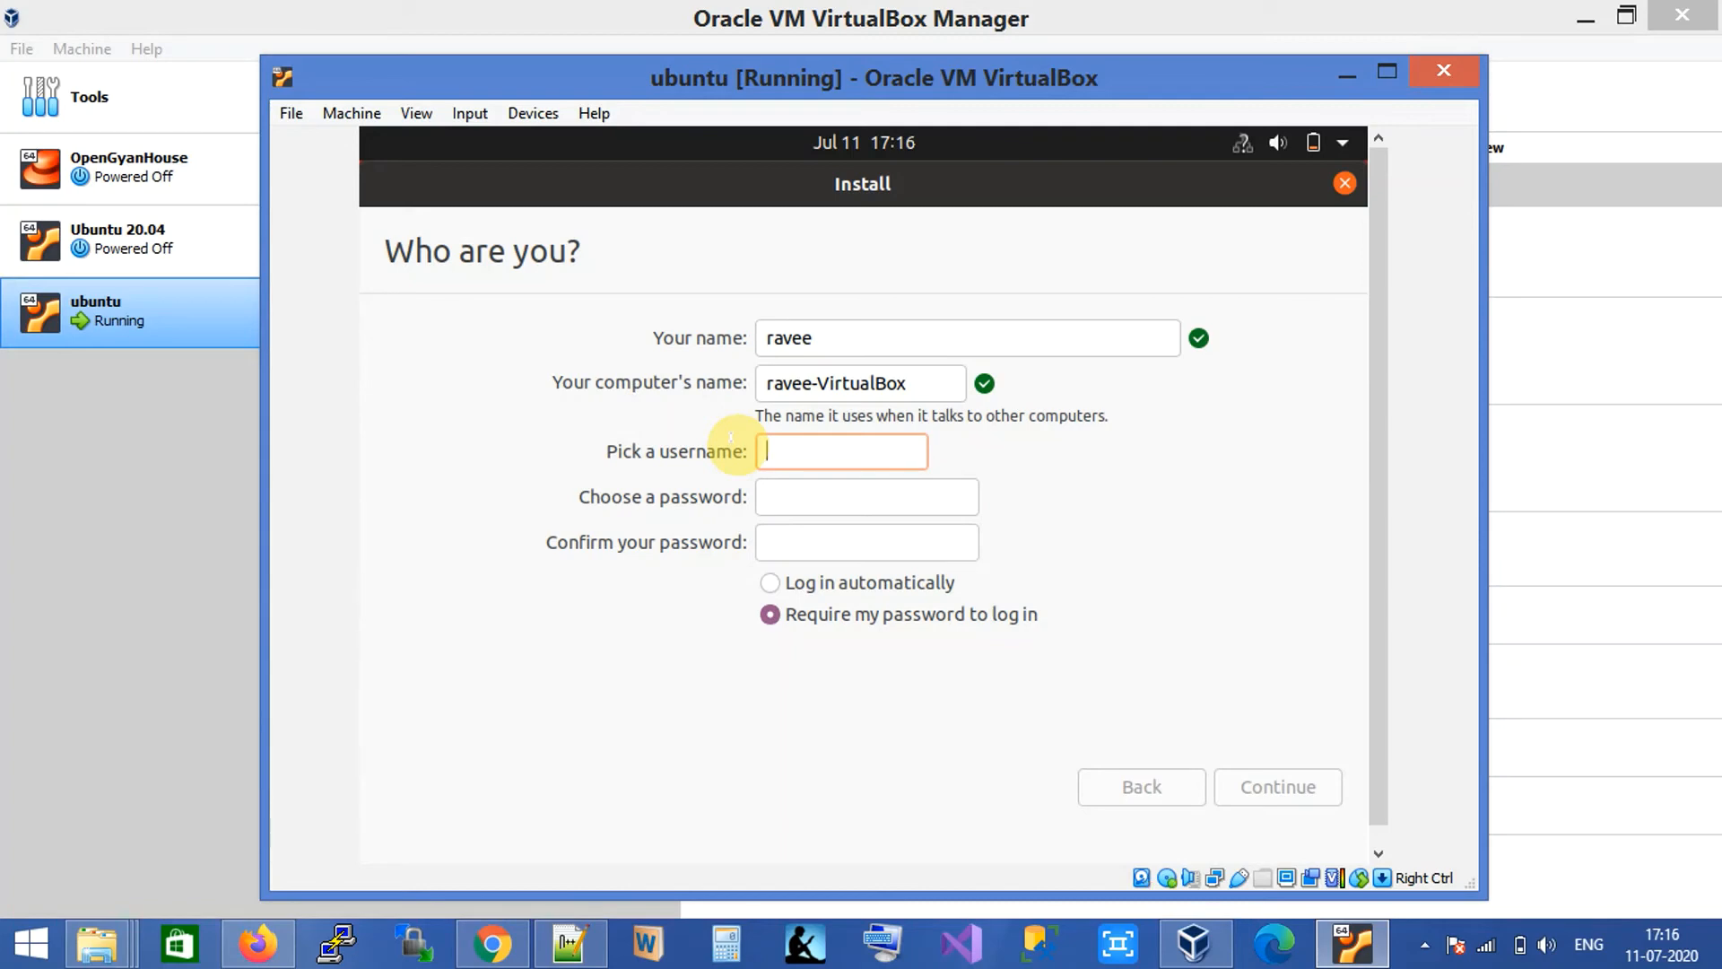
text(opena)
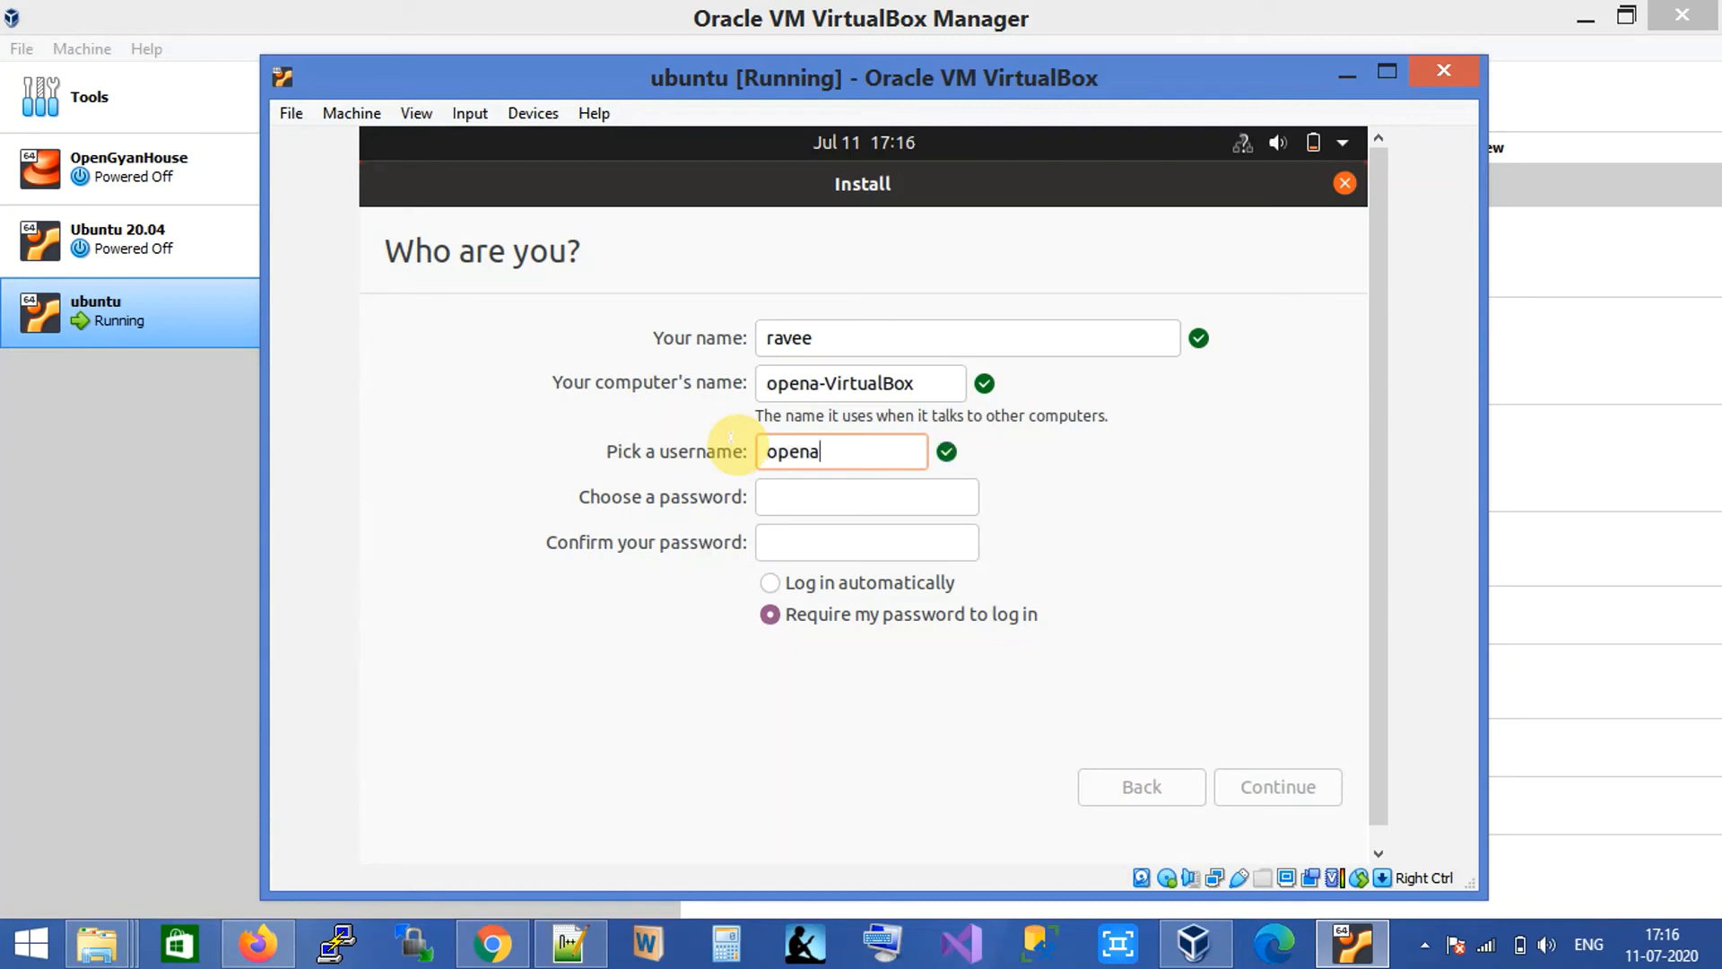
key(BackSpace)
text(gyanh)
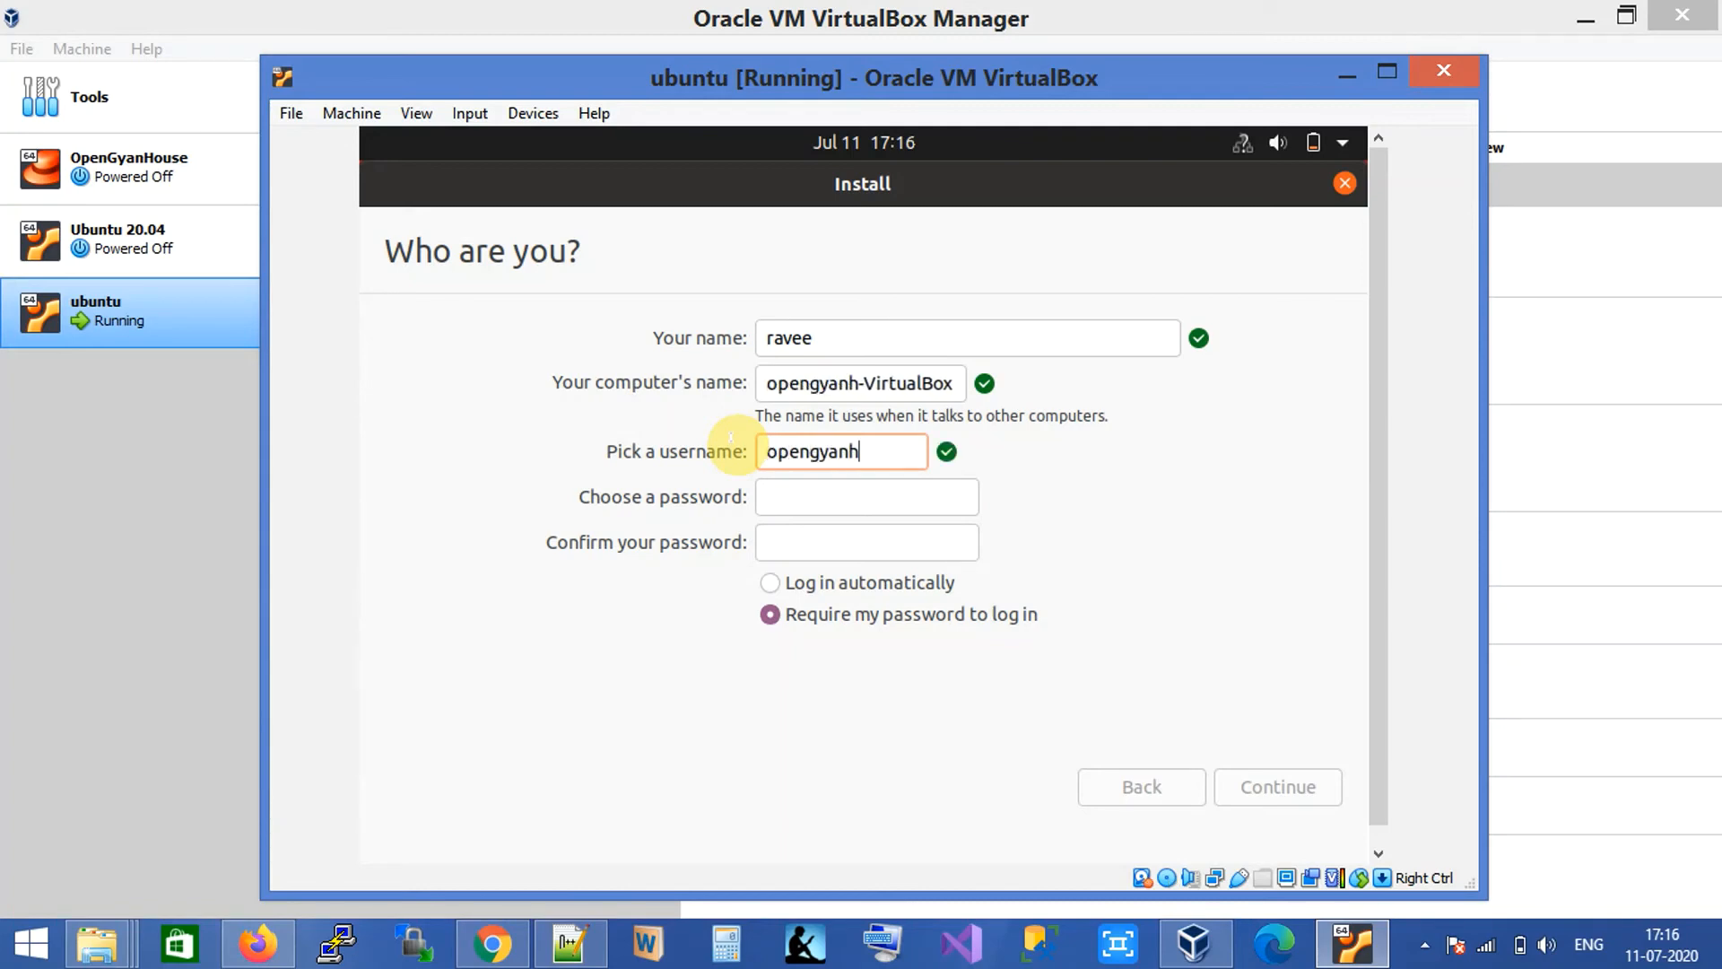
text(ouse)
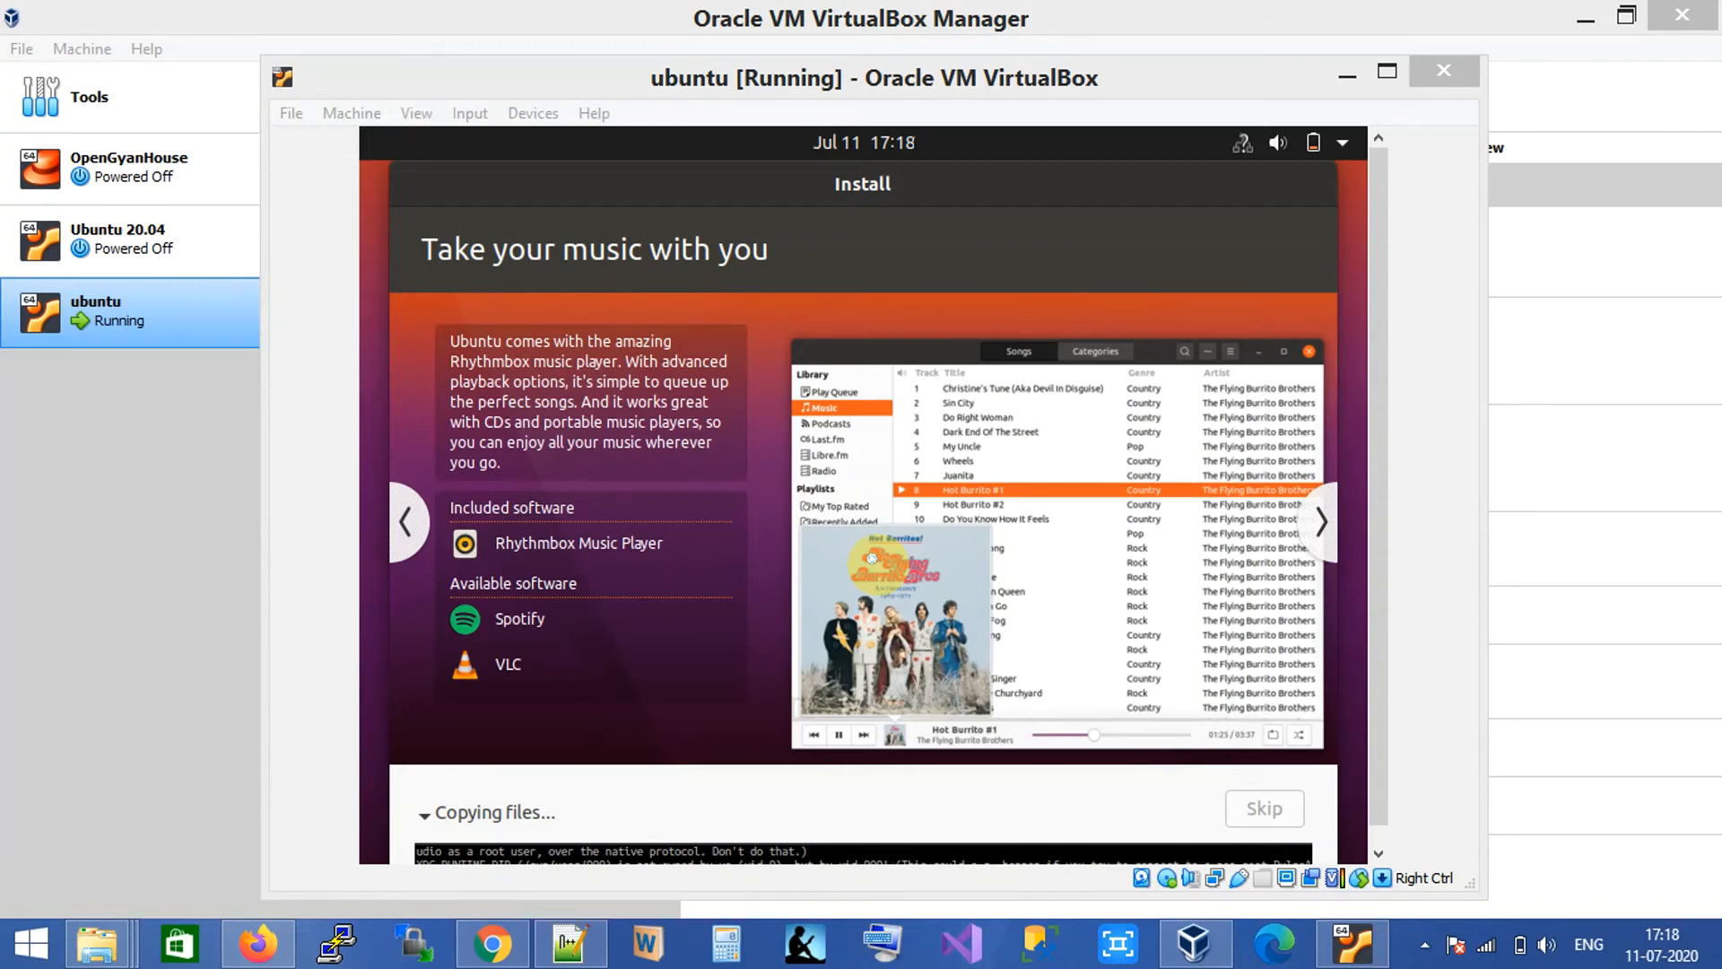
Restart into the installed Ubuntu and log in via 'Not listed?' with the username and password.
click(853, 476)
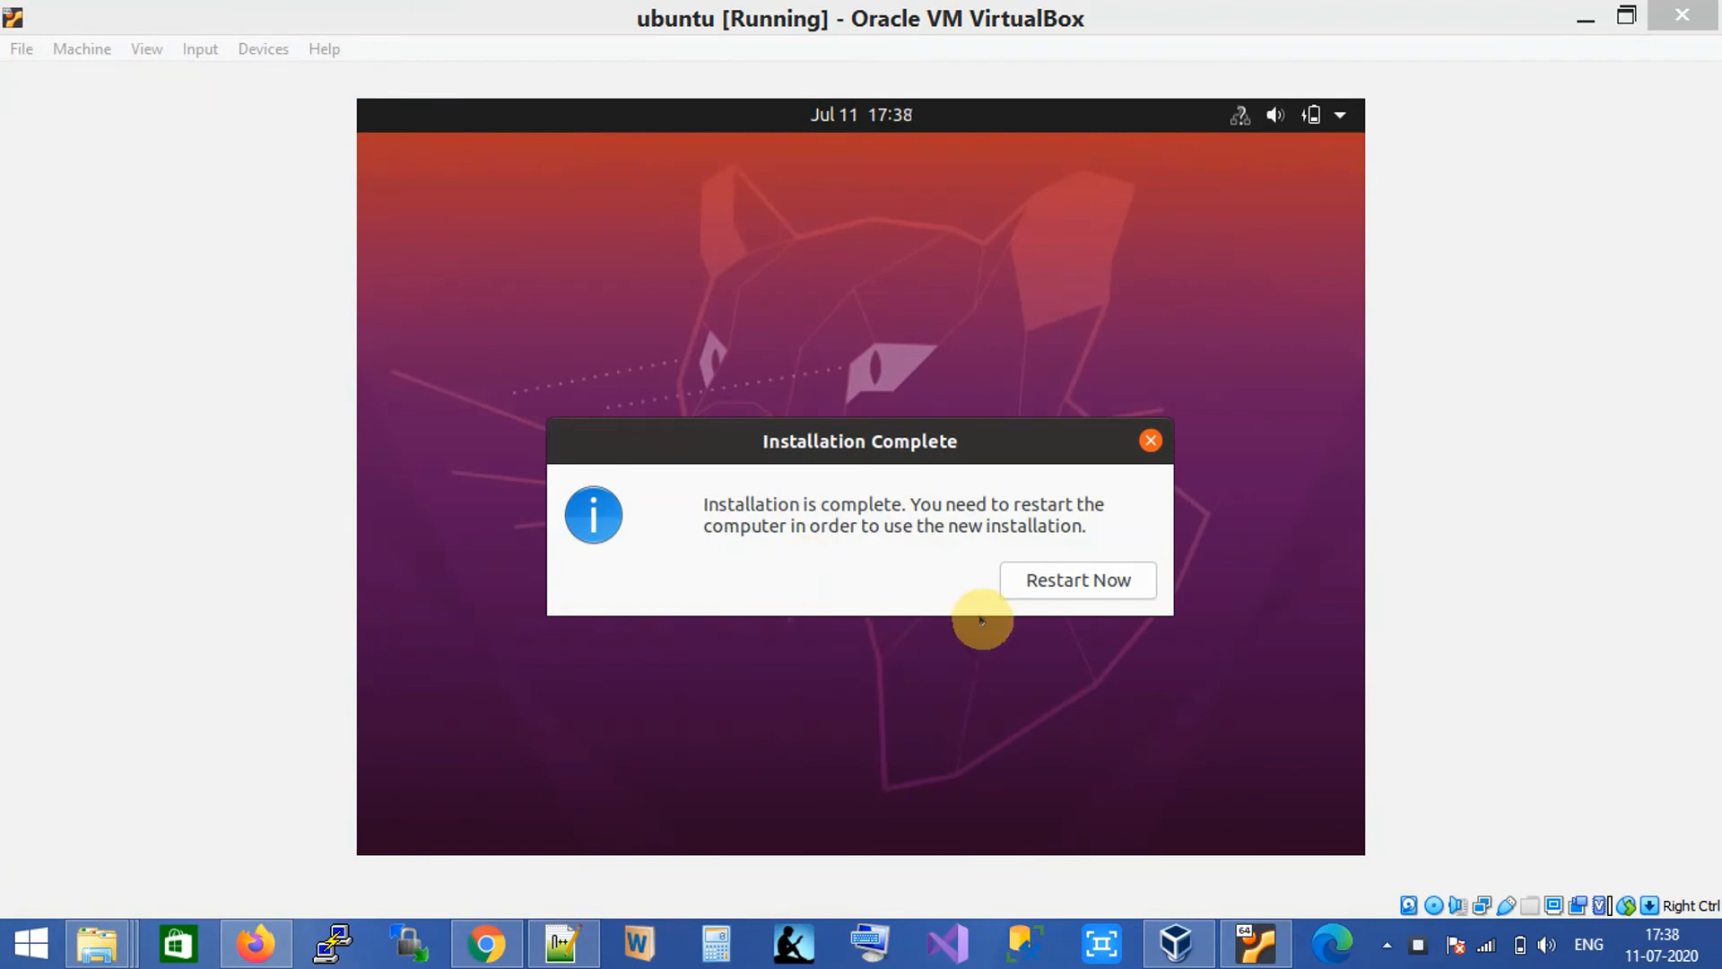
click(1049, 583)
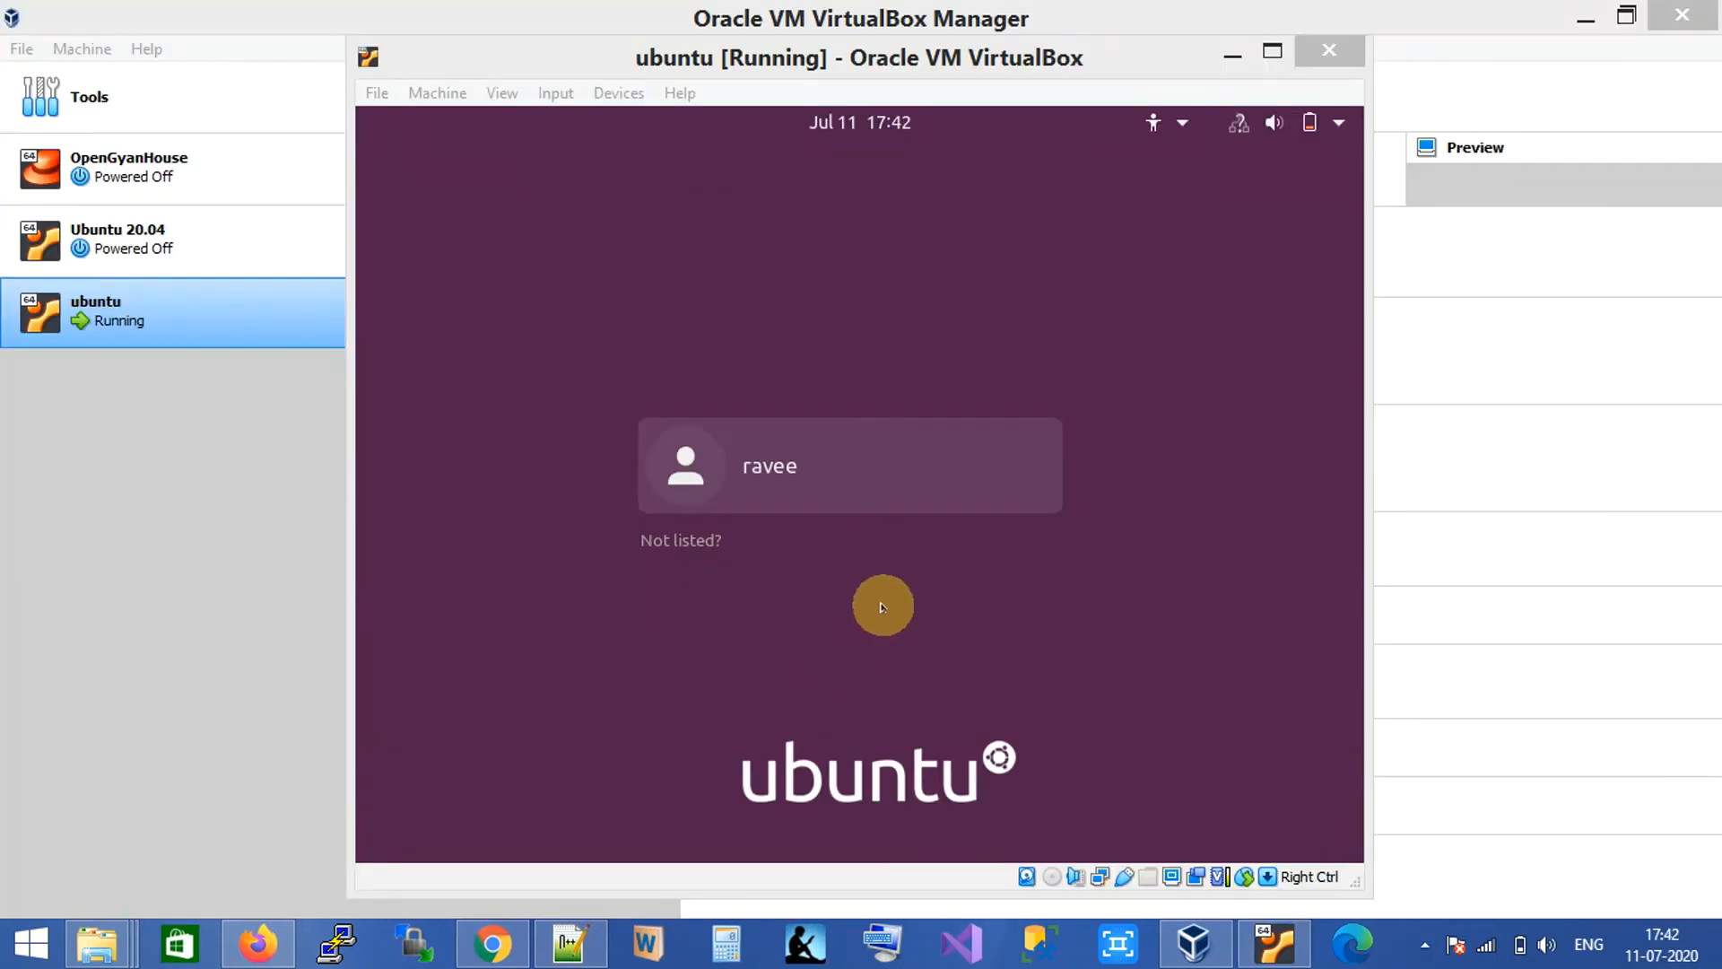
click(877, 327)
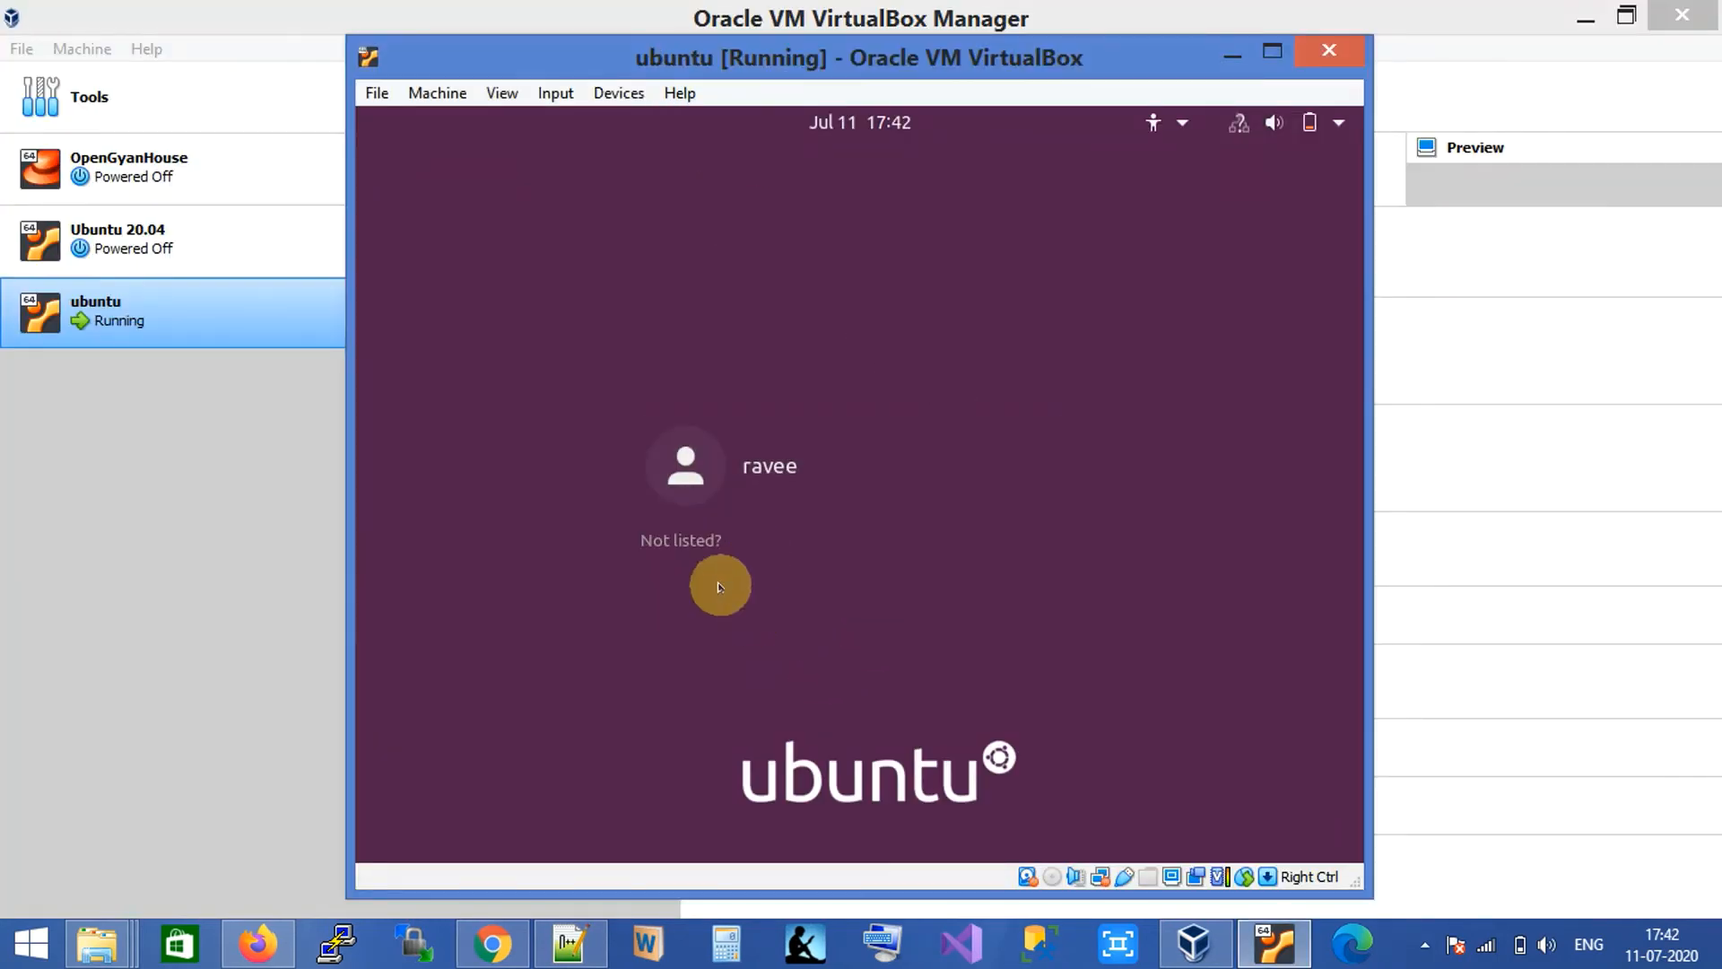
click(744, 514)
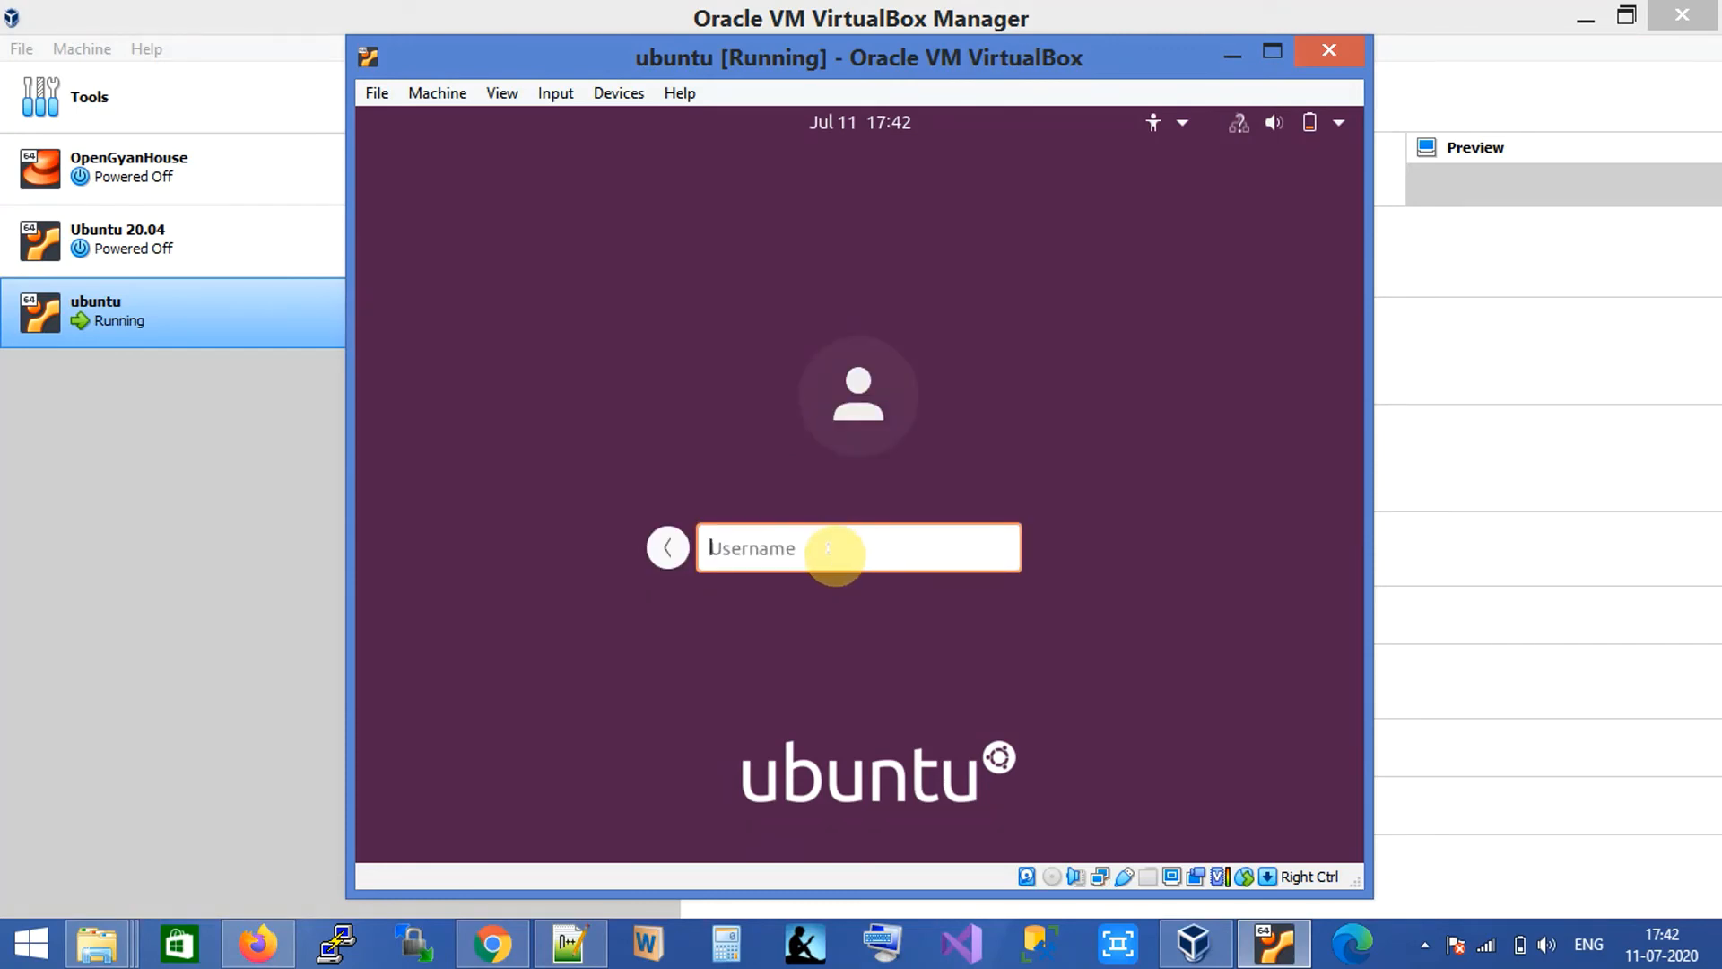
text(opl)
key(Return)
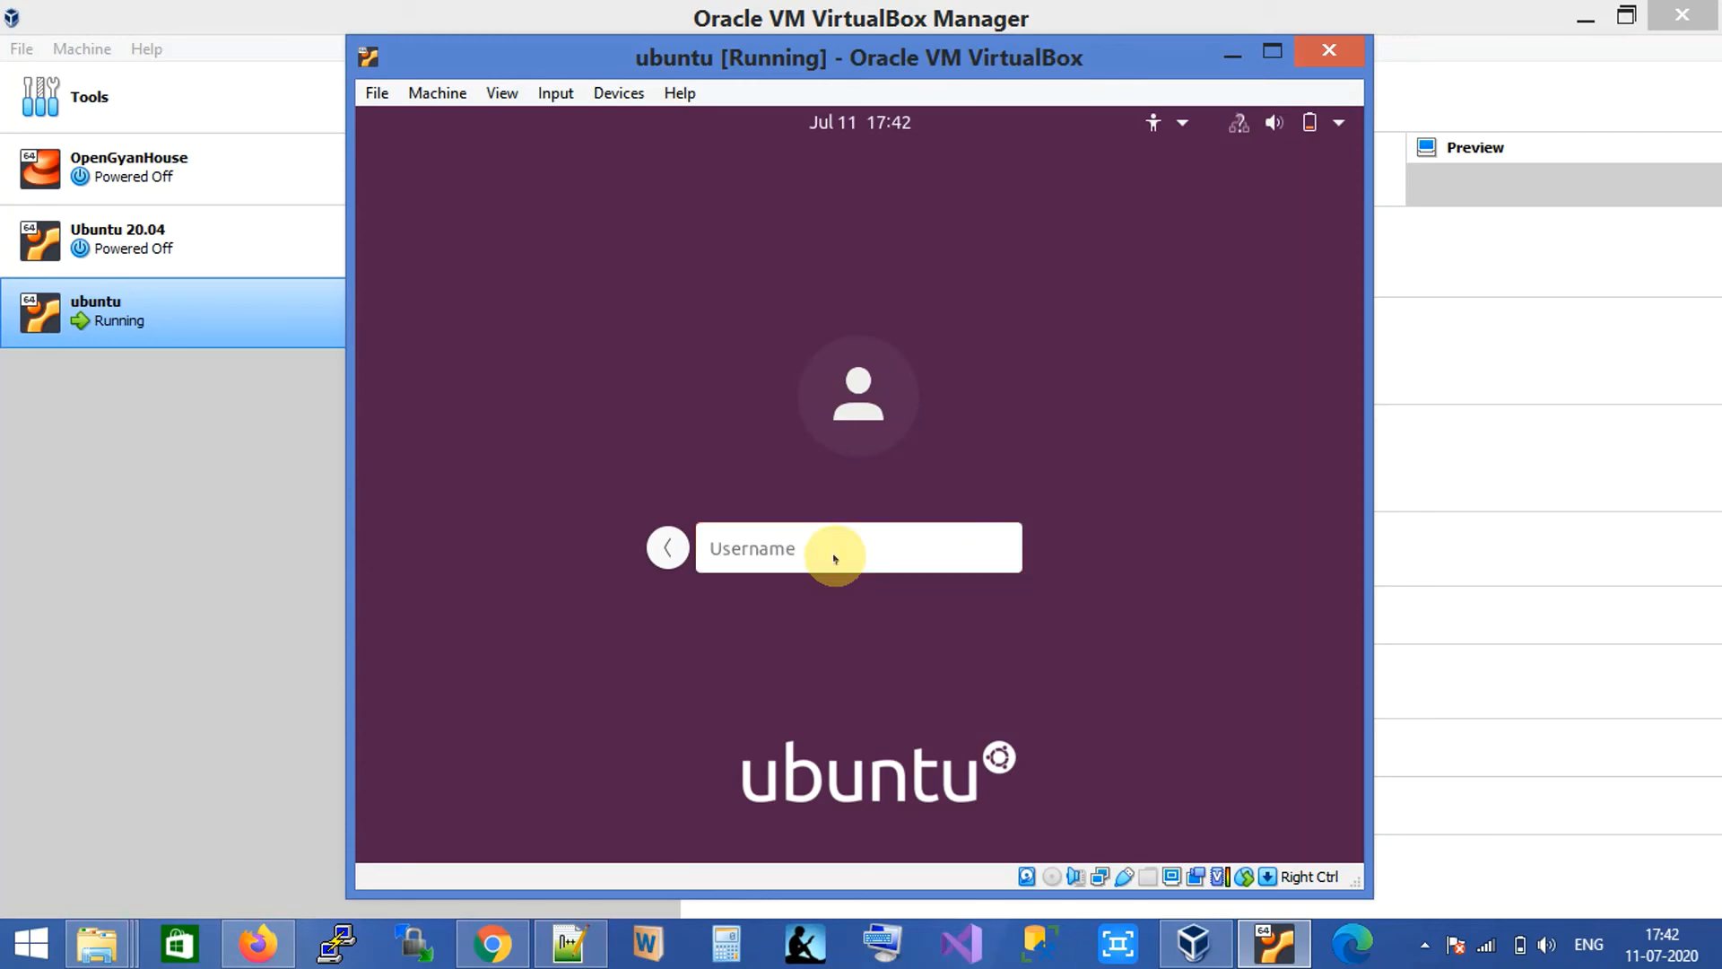
text(1234)
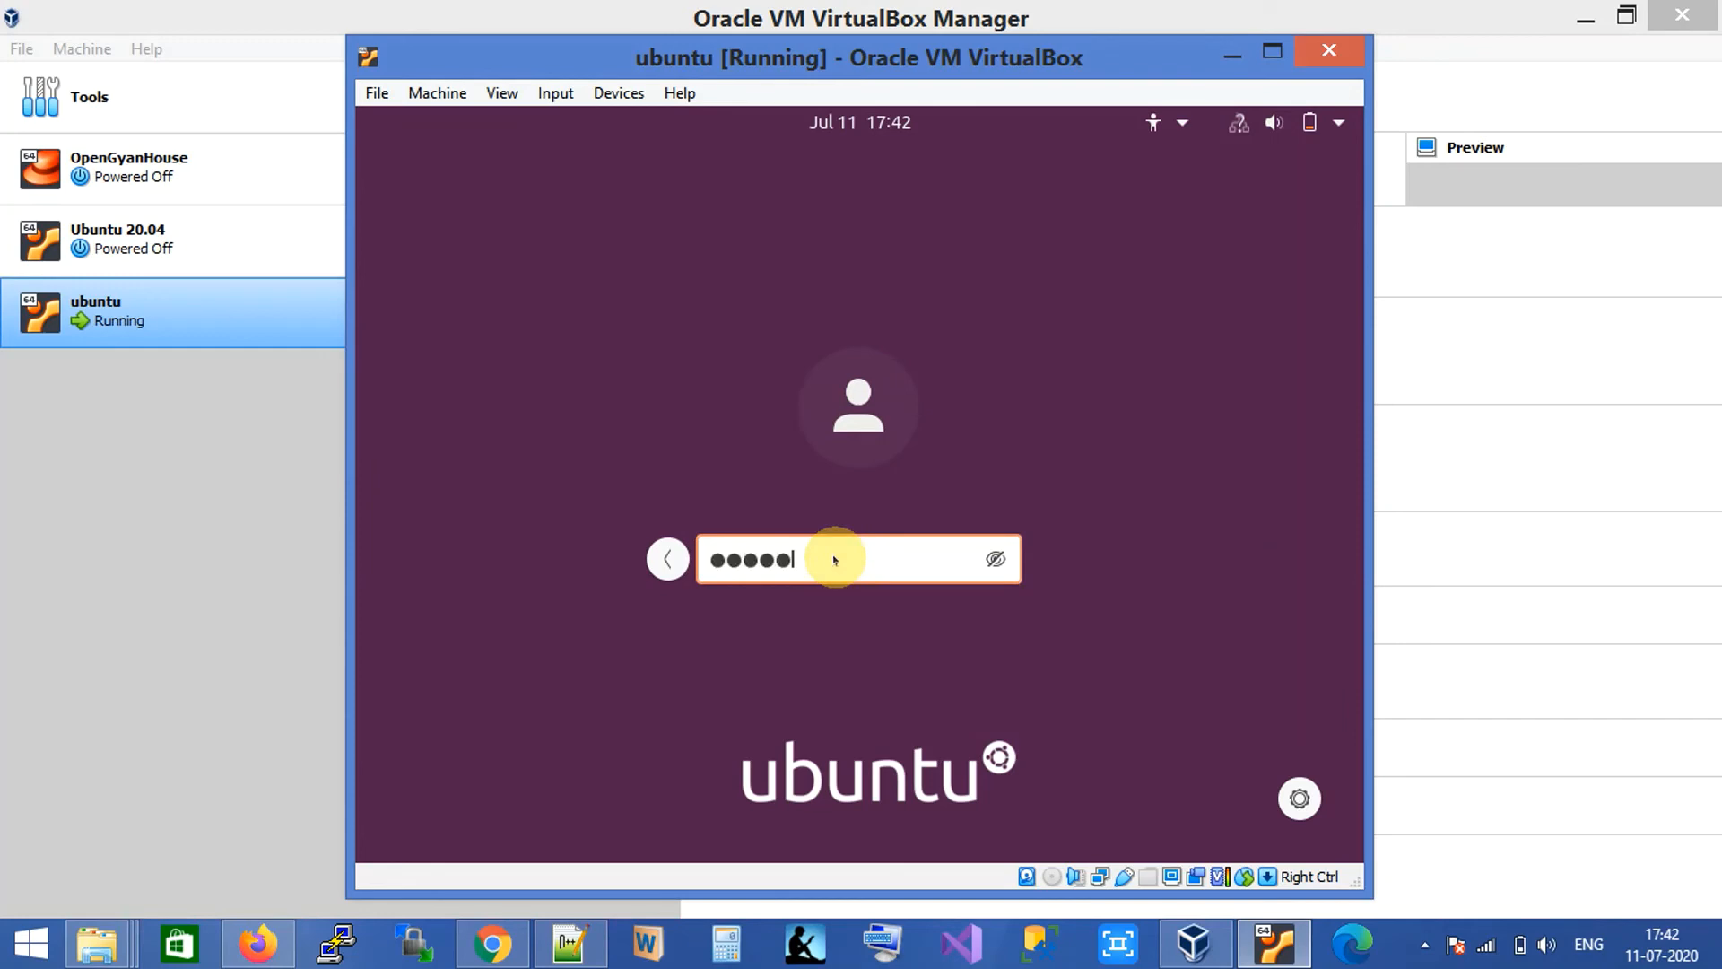
text(5)
key(Return)
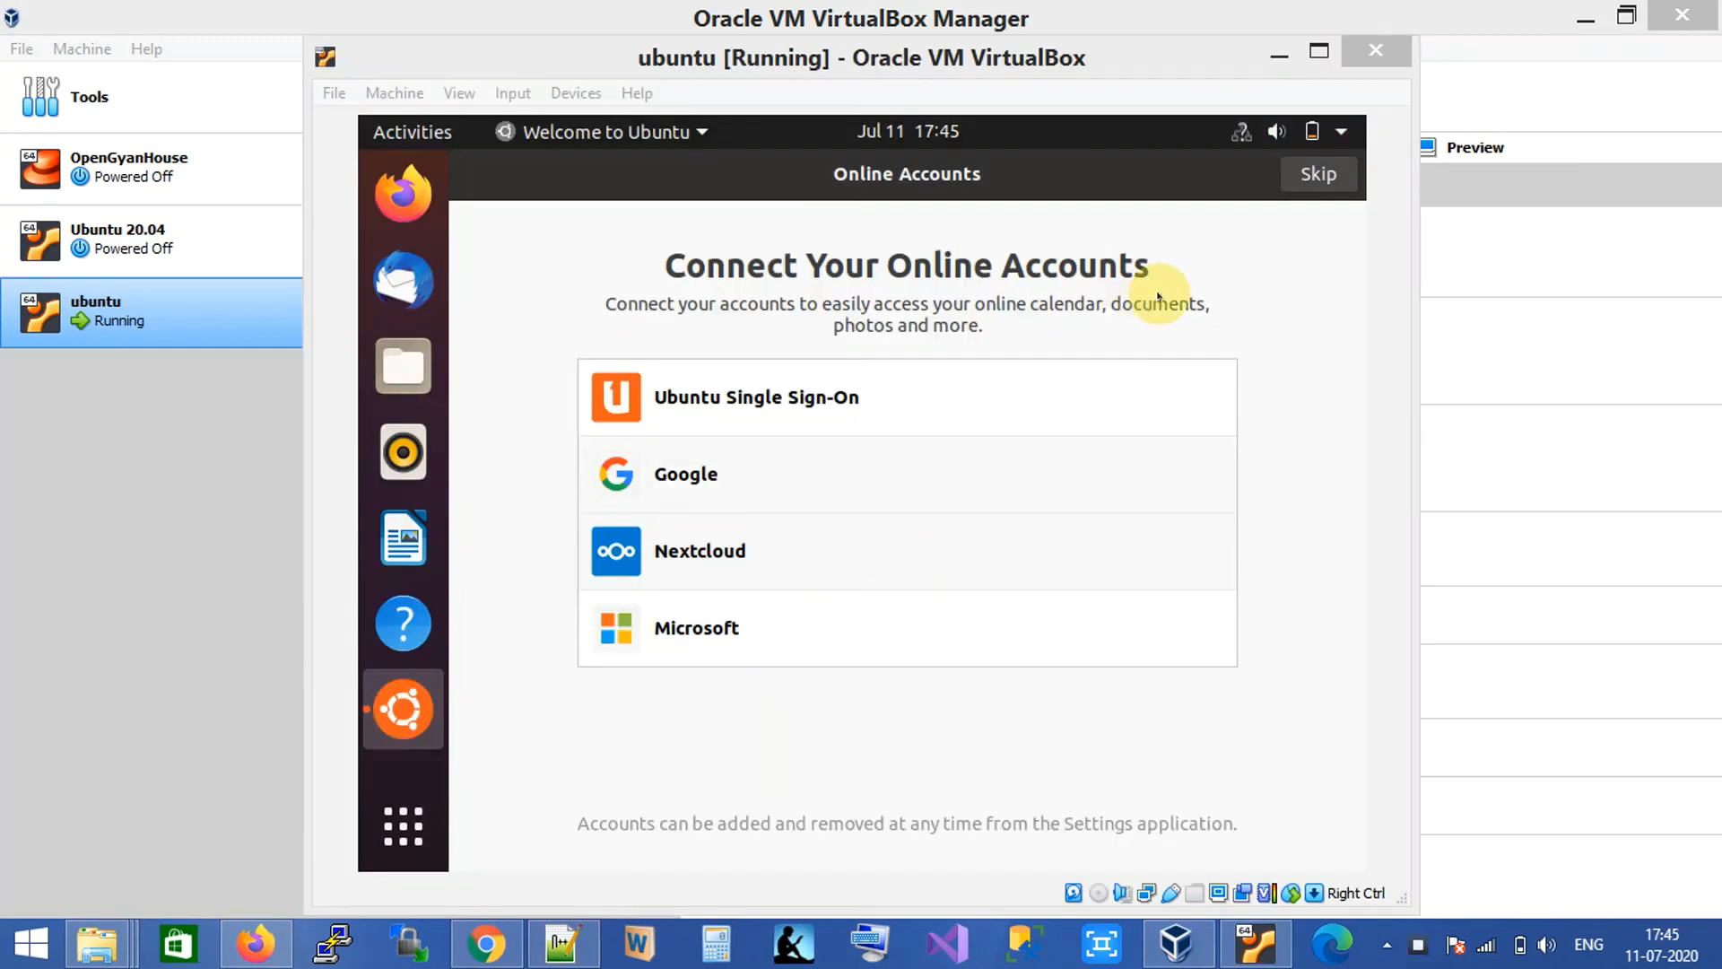
Skip the Online Accounts and Livepatch welcome pages and open Terminal from the dock.
click(1329, 180)
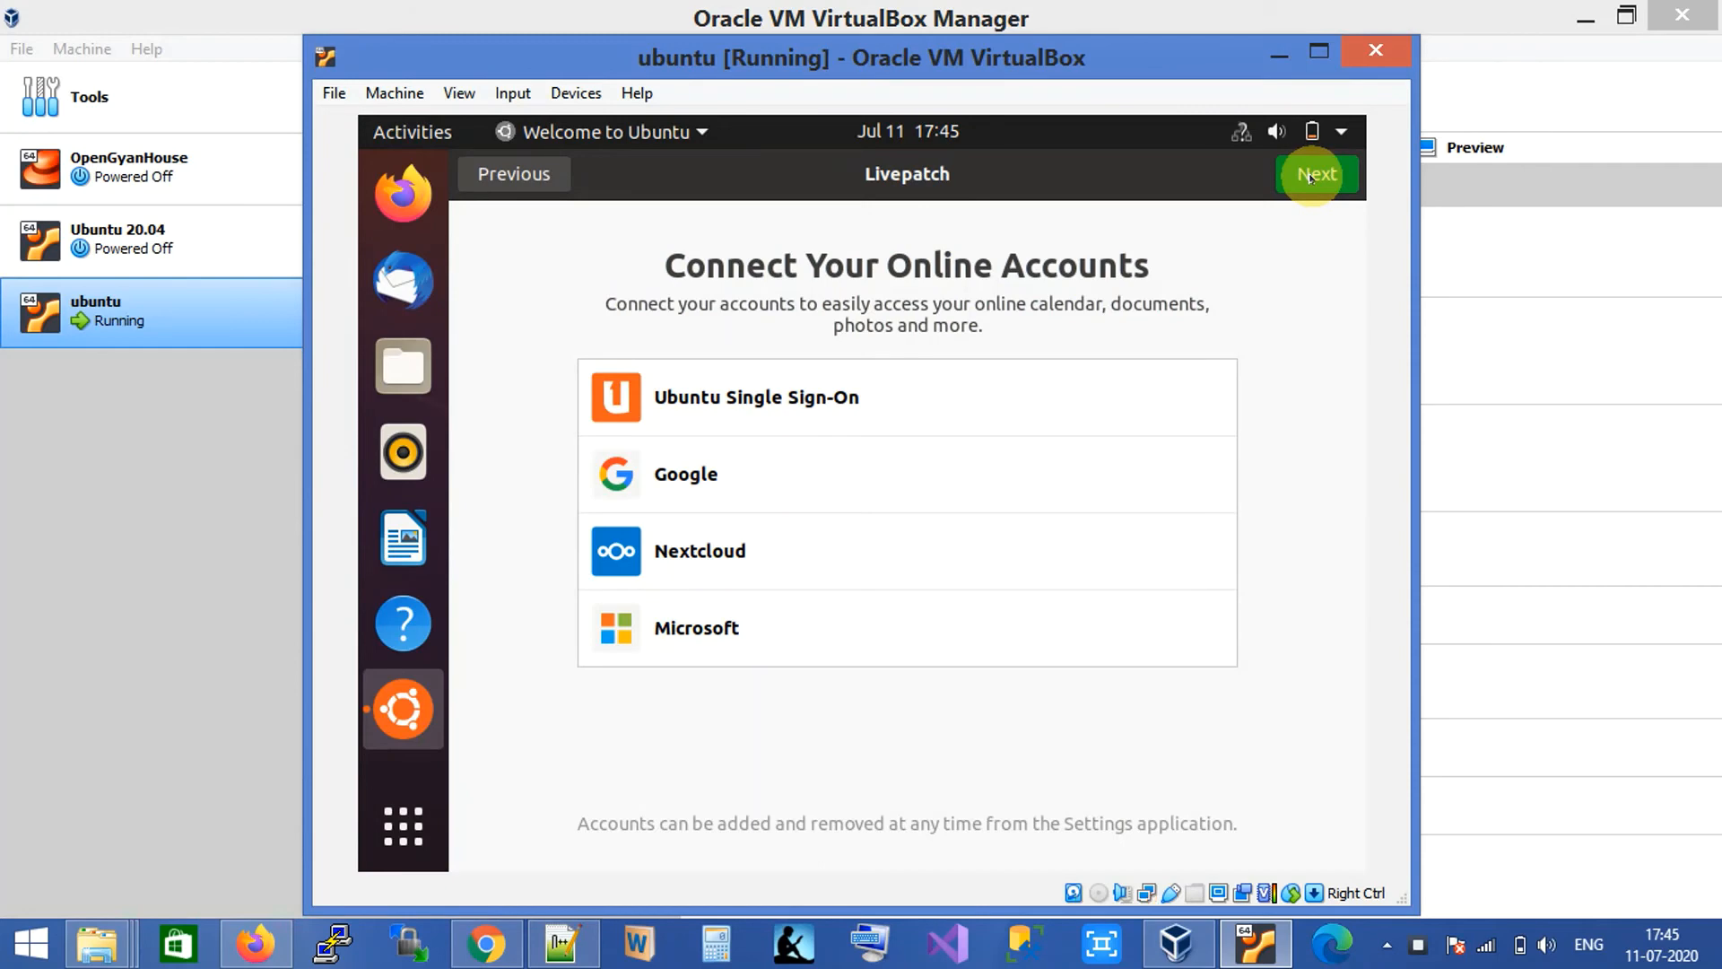
click(1292, 178)
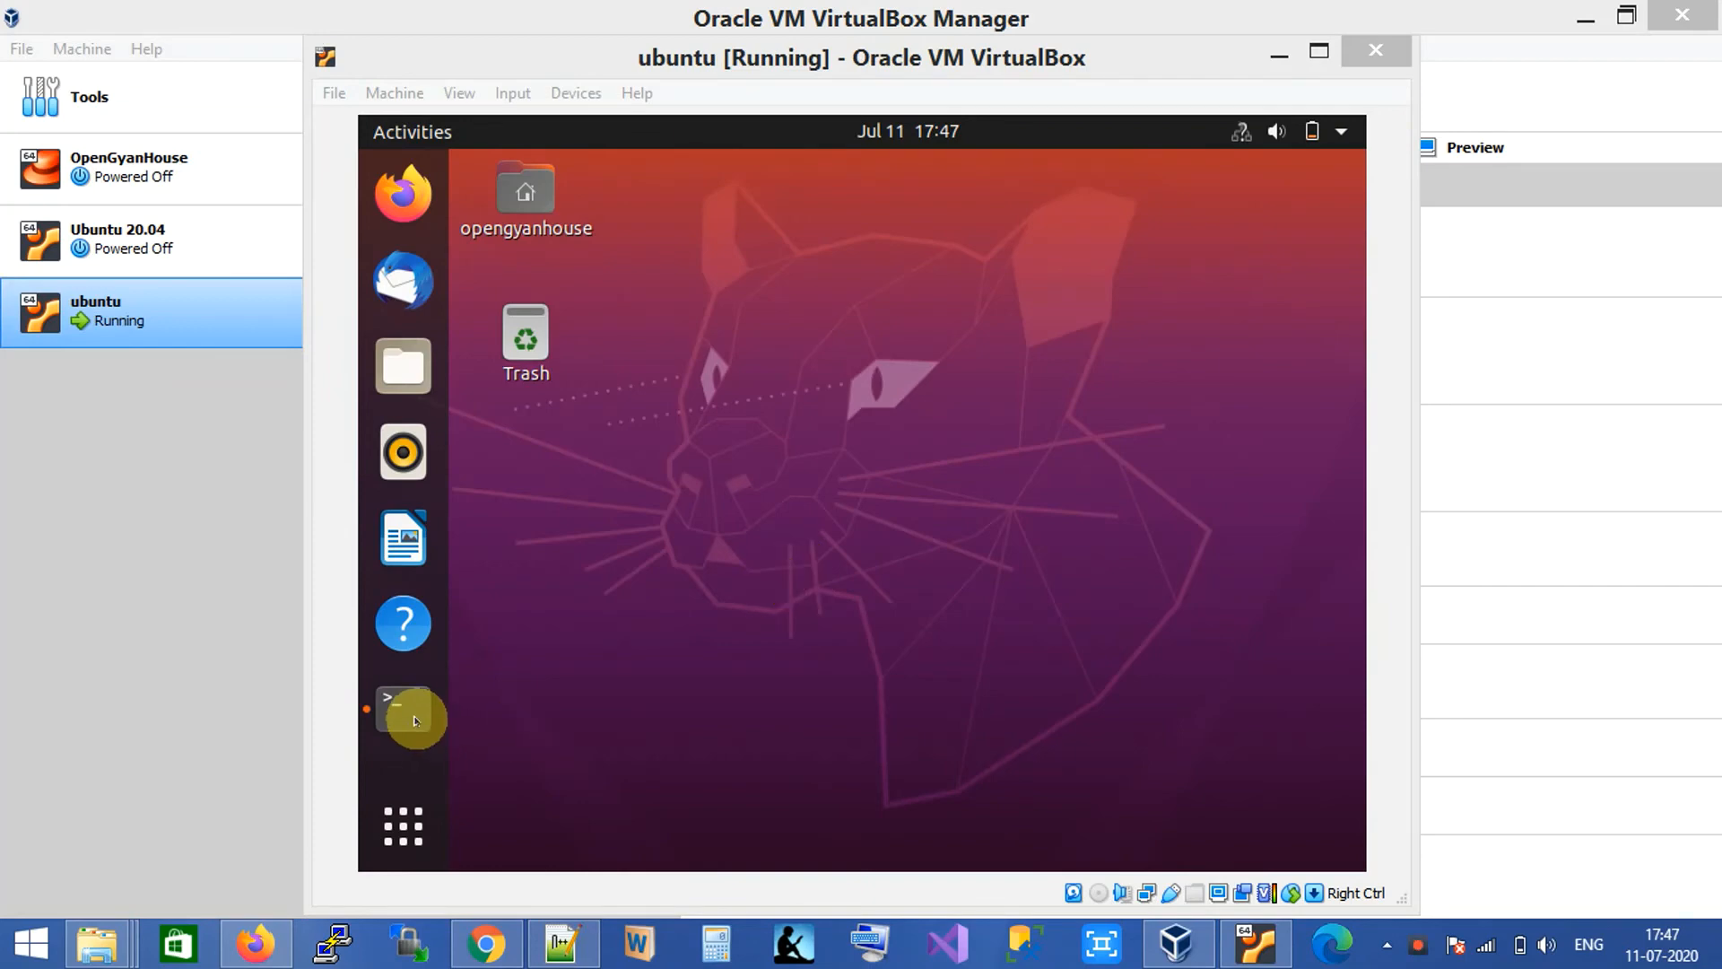
click(415, 720)
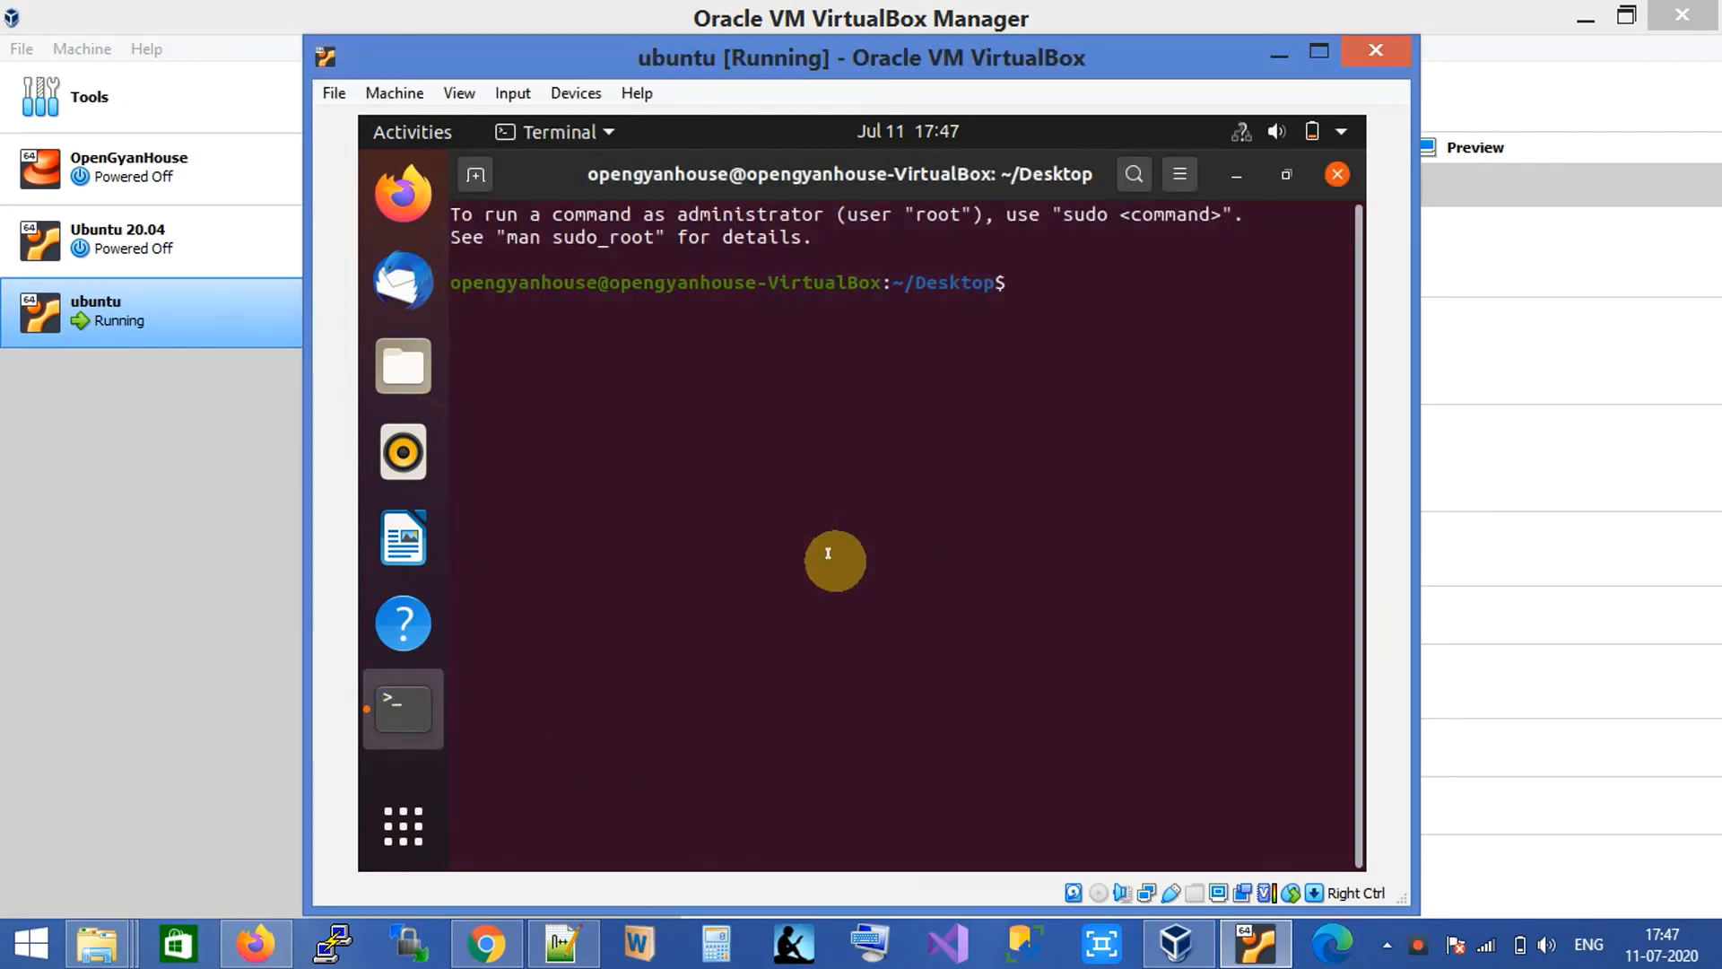
Run df -h, then run top and quit it with q.
text(df -h)
key(Return)
key(Return)
key(Return)
text(top)
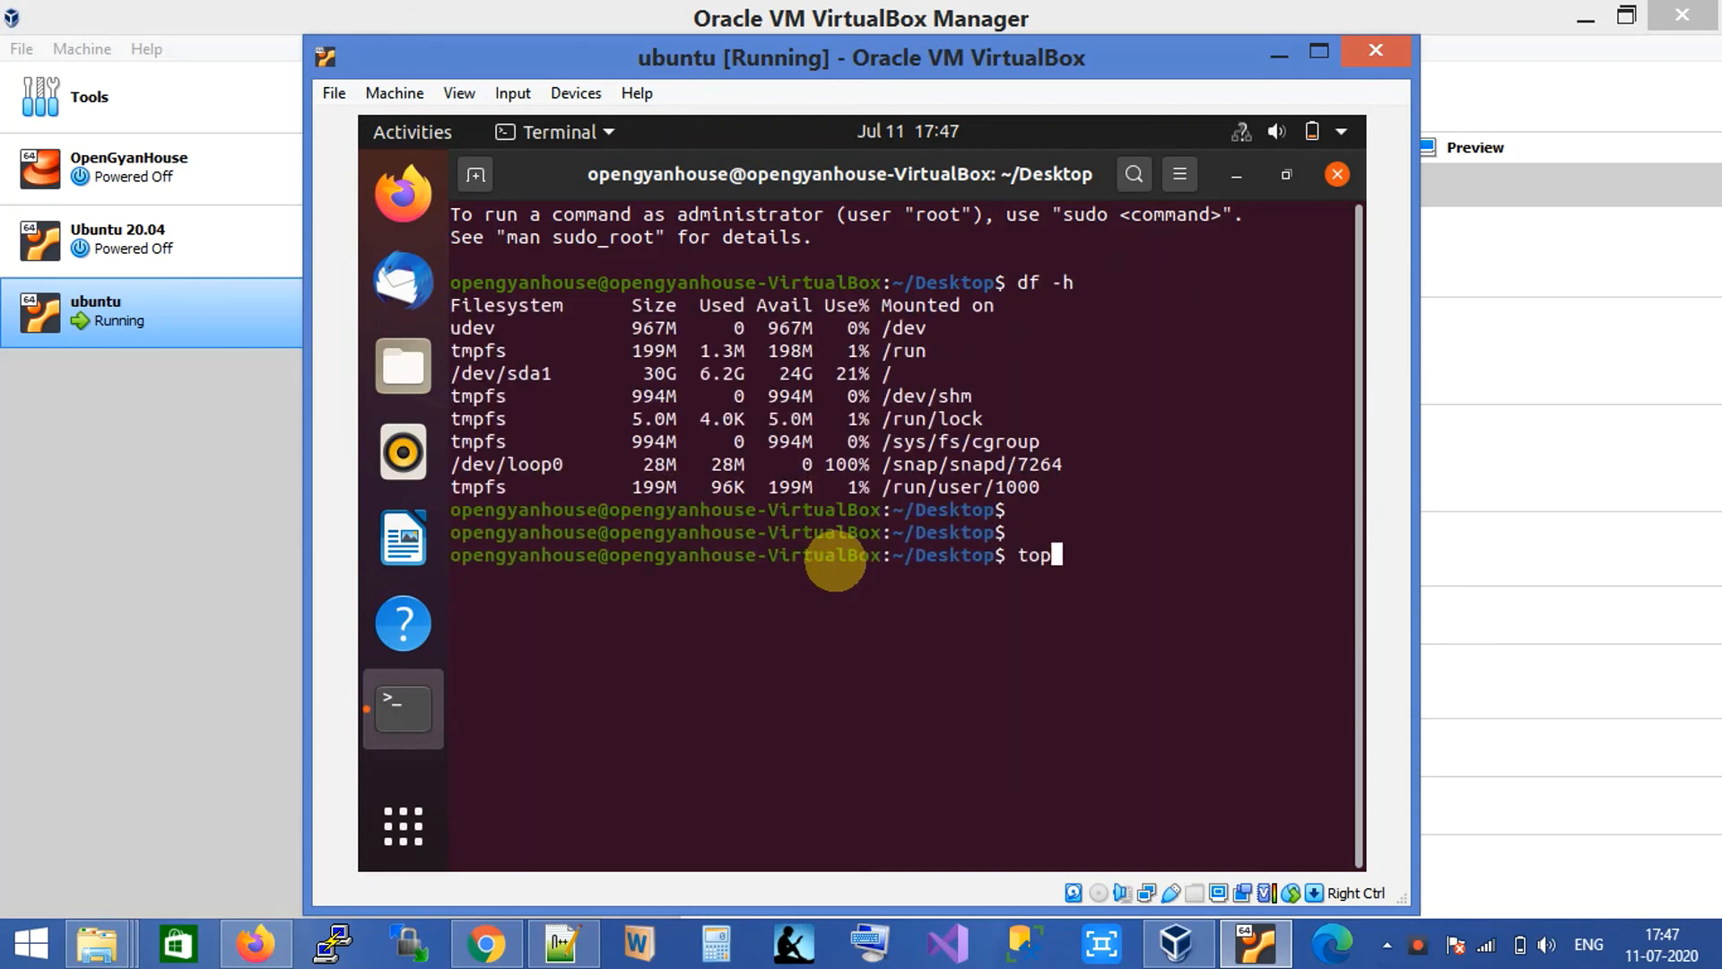
key(Return)
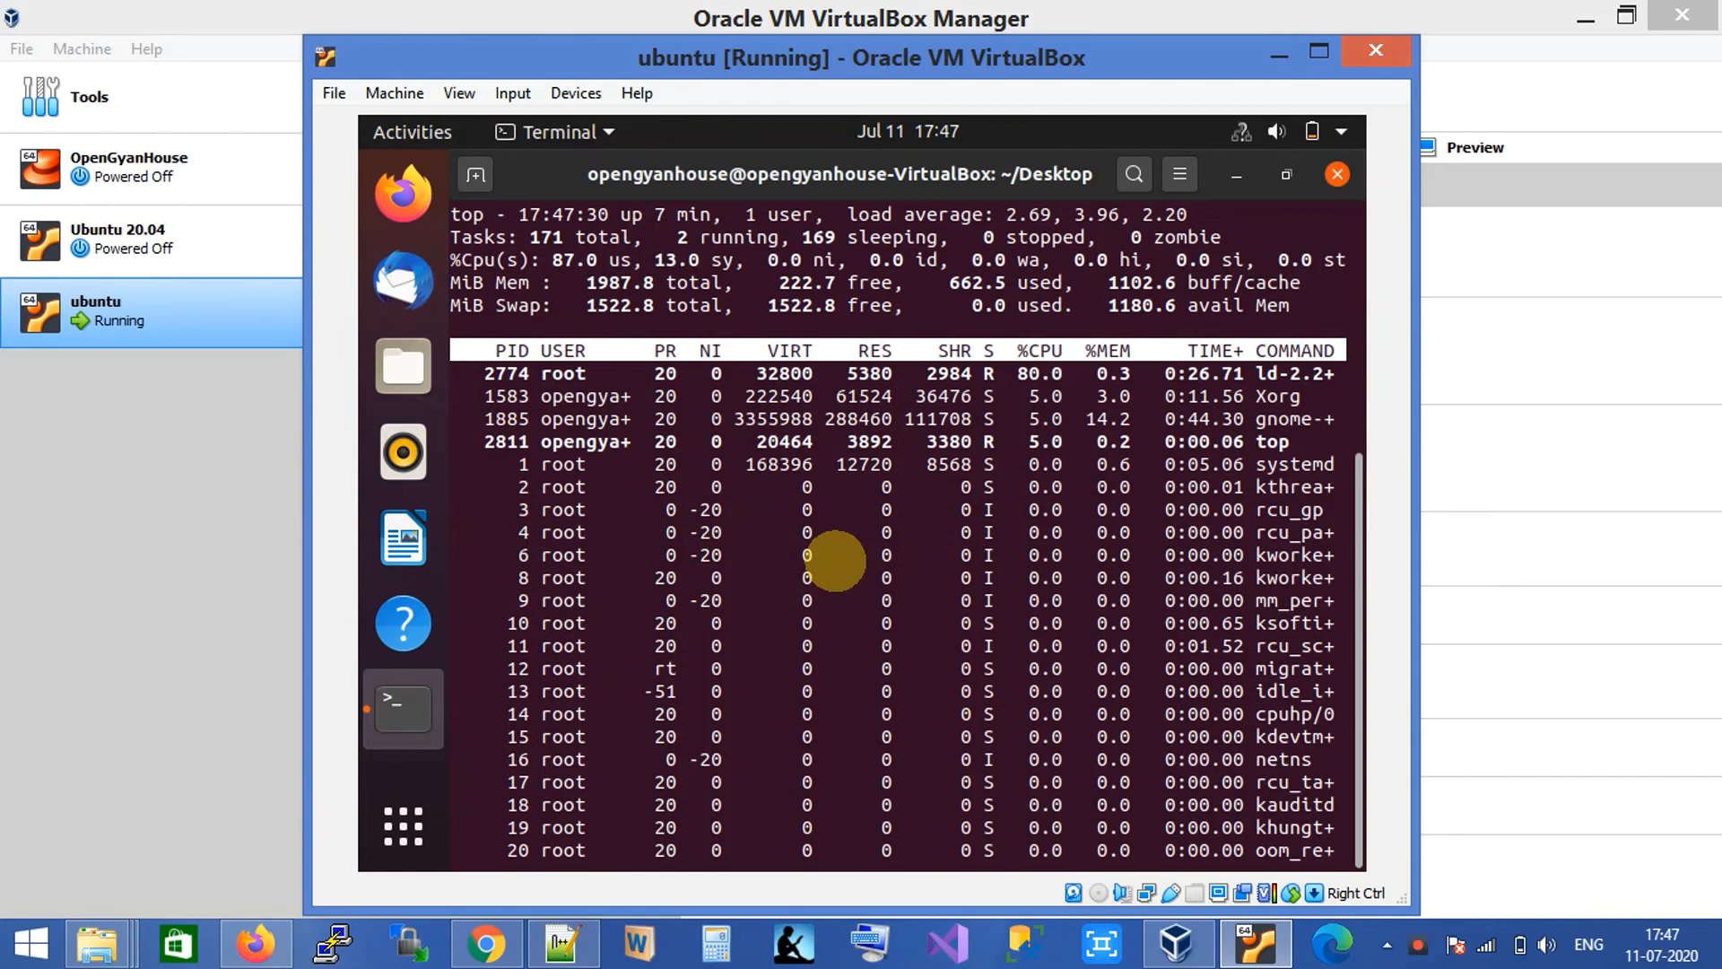
key(q)
key(Return)
key(Return)
key(Return)
key(Return)
key(Return)
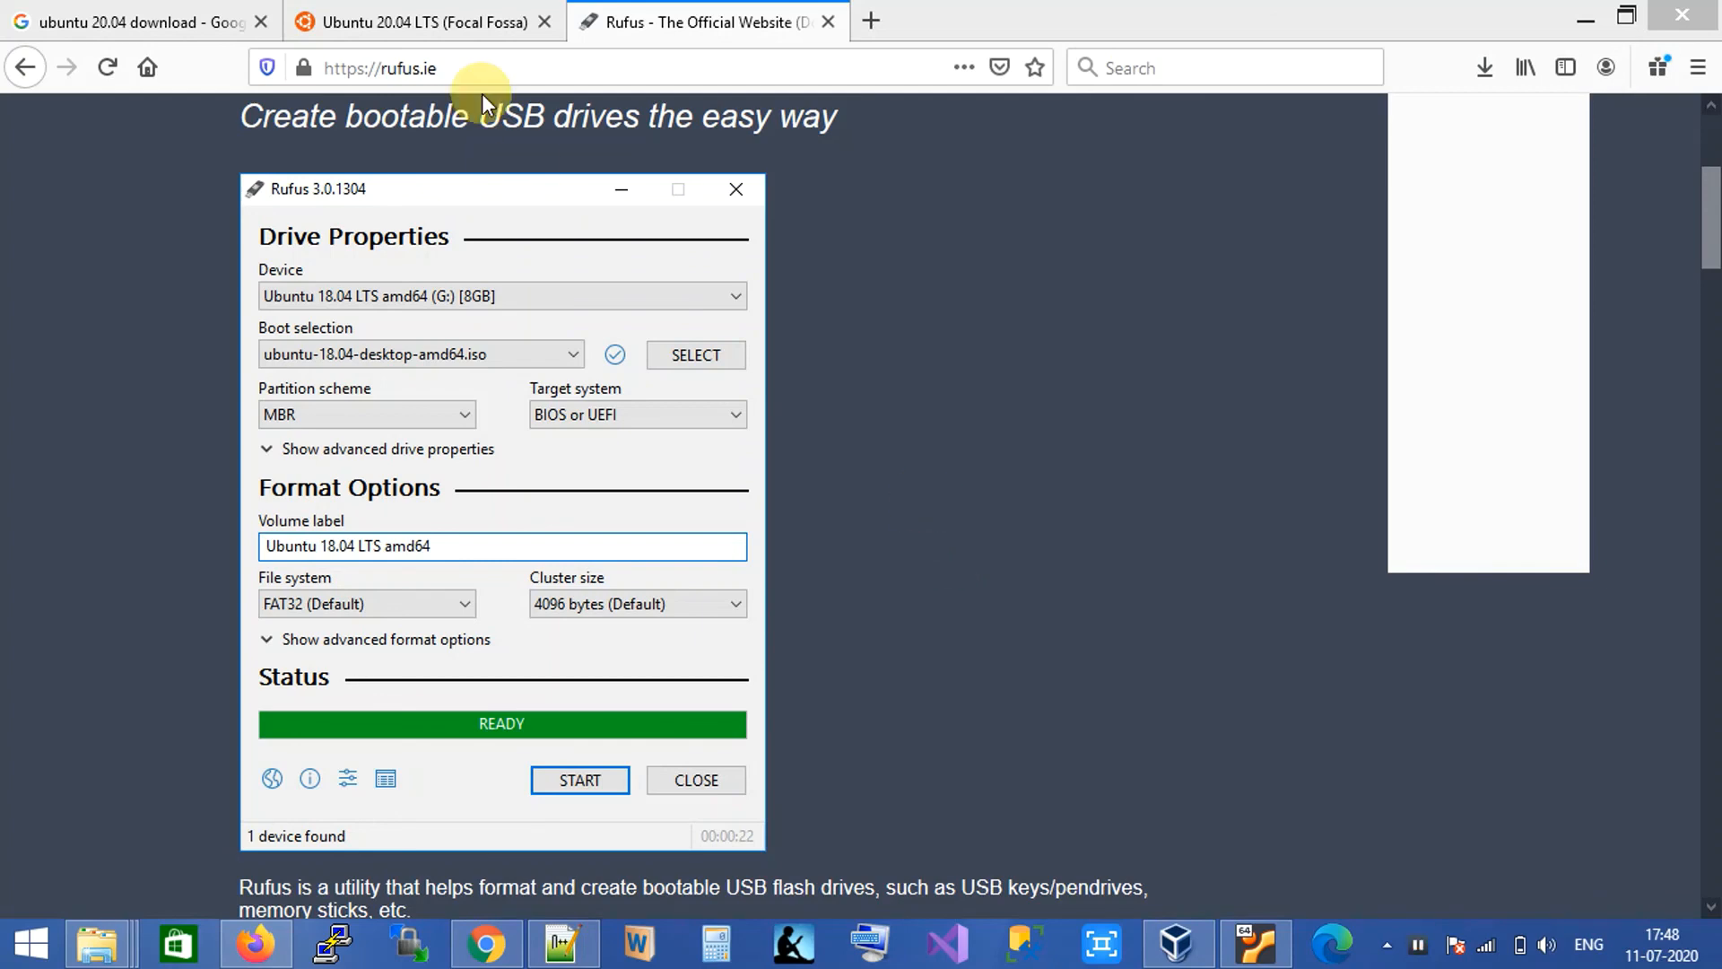
click(458, 20)
click(1255, 942)
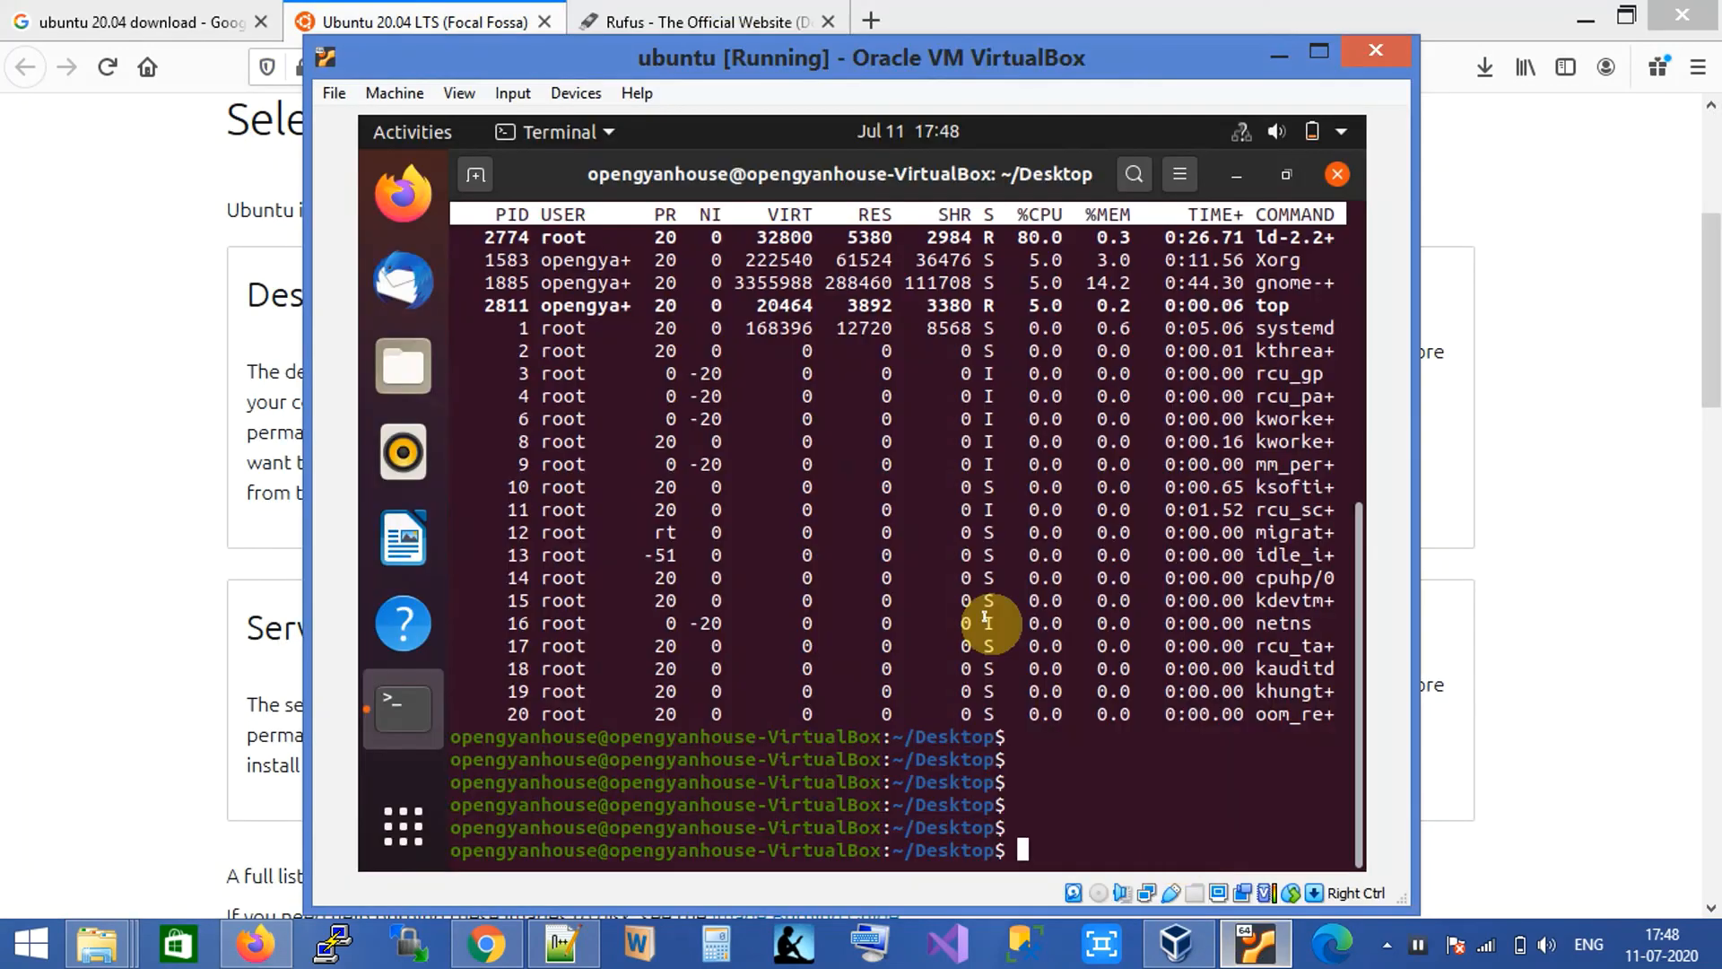